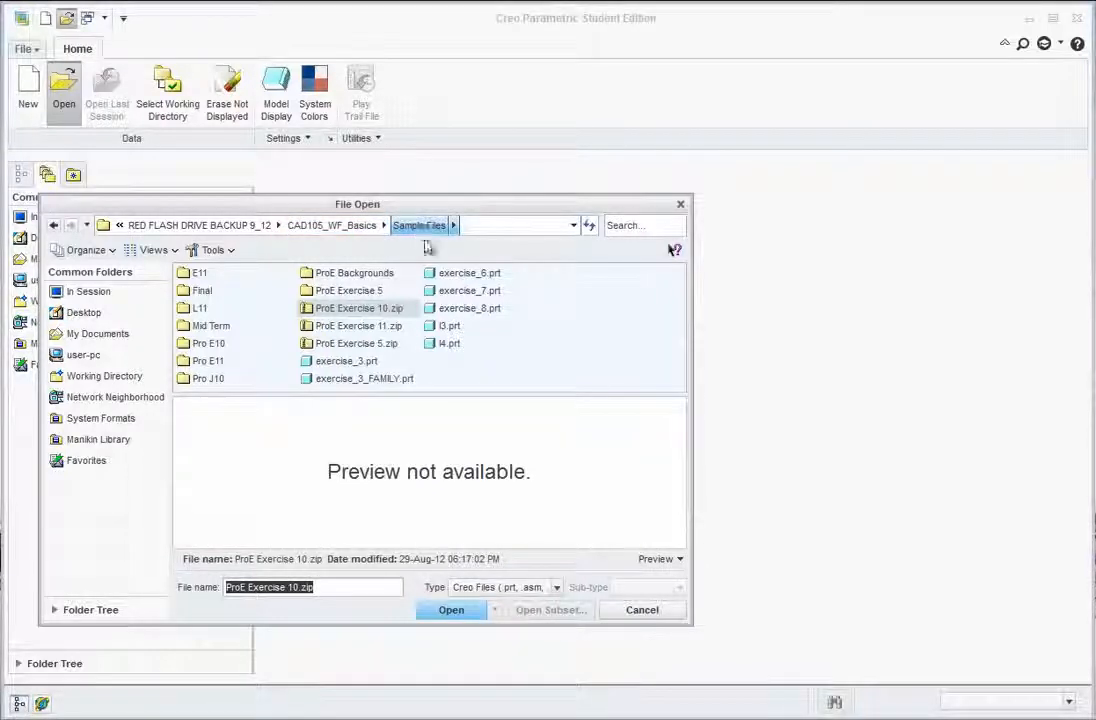
Step: Open the part exercise_6.prt and start a new drawing file named E6
left_click(465, 273)
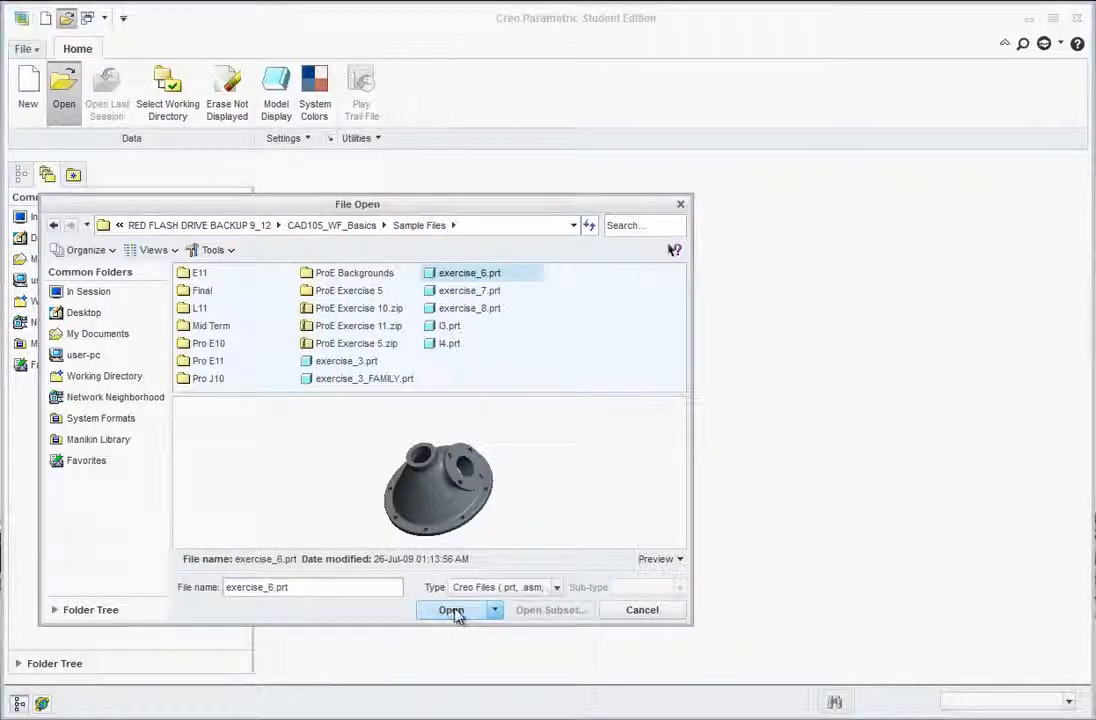
left_click(451, 610)
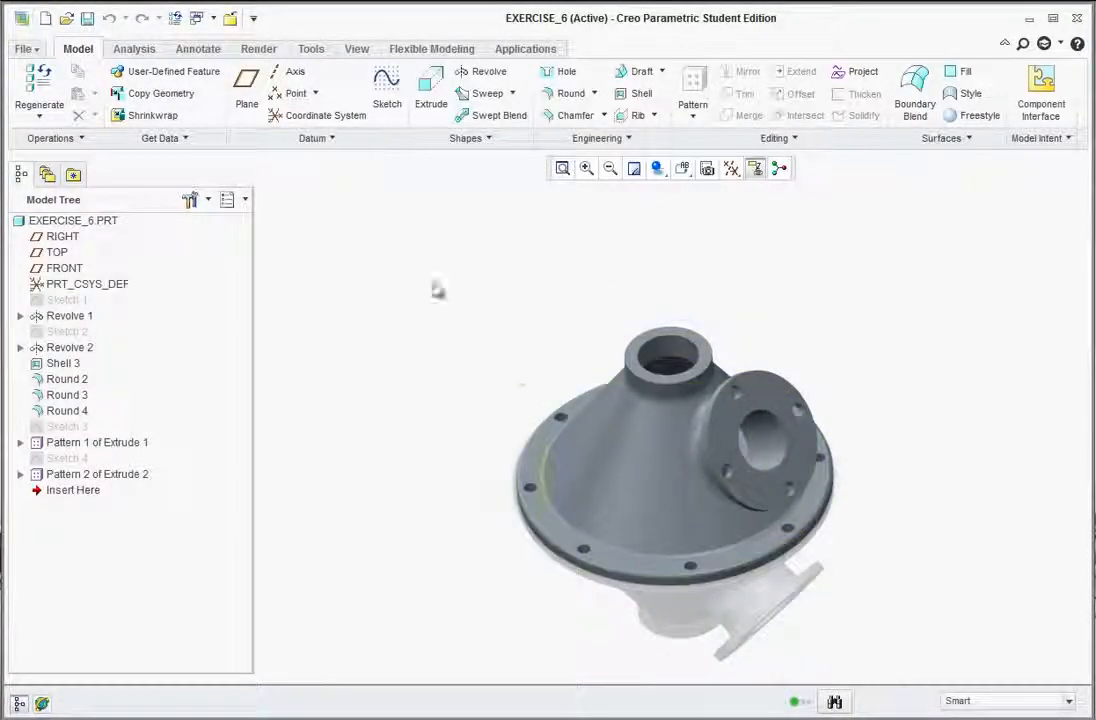
left_click(27, 49)
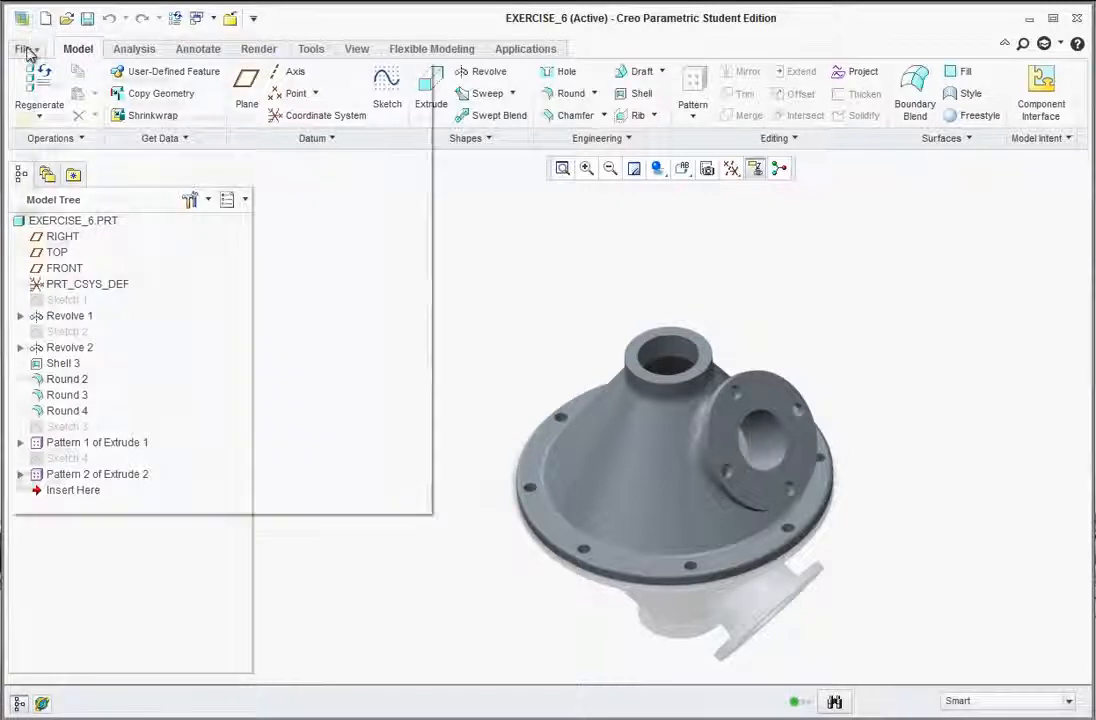
left_click(60, 88)
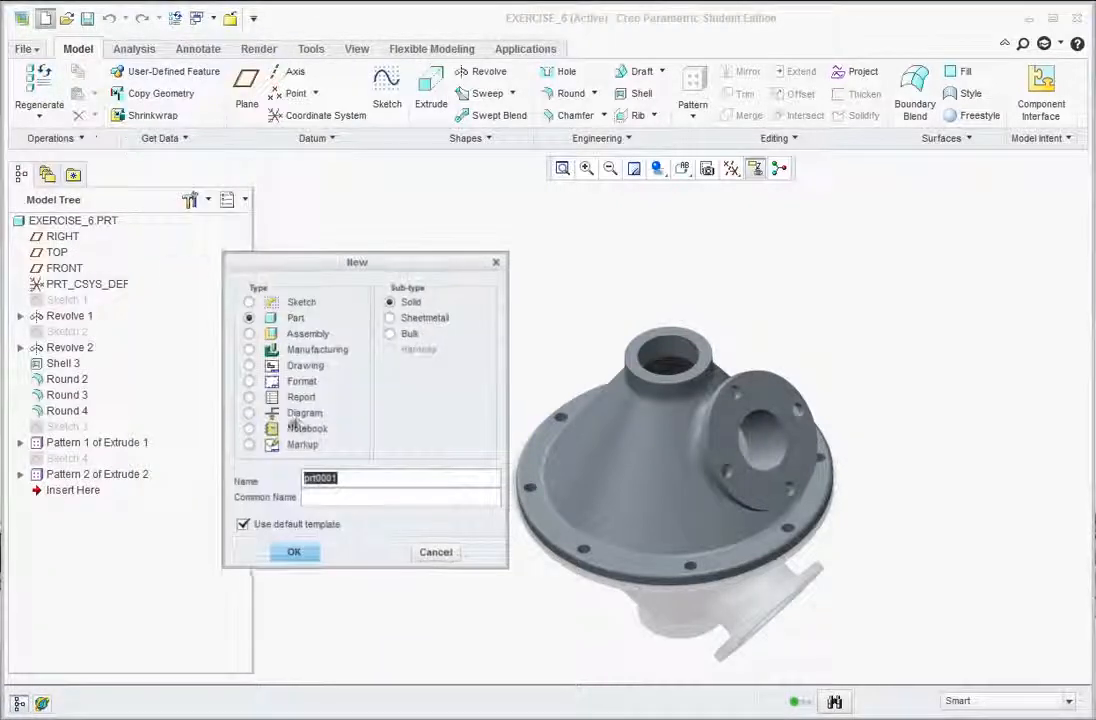
left_click(250, 365)
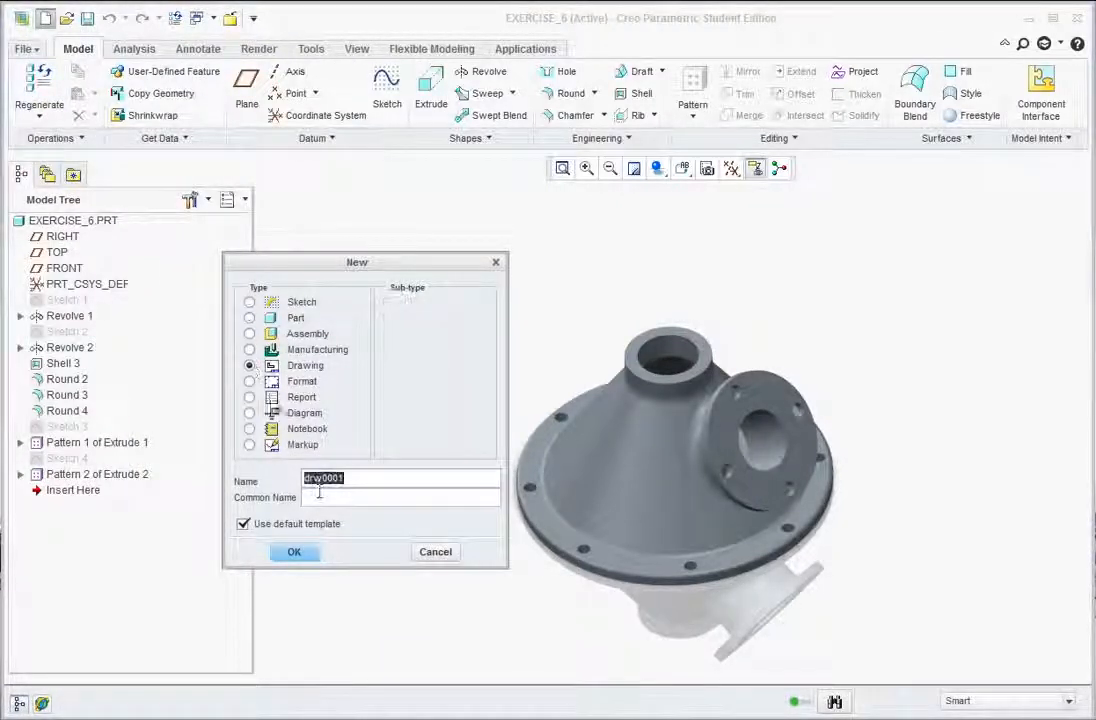
type("Ex")
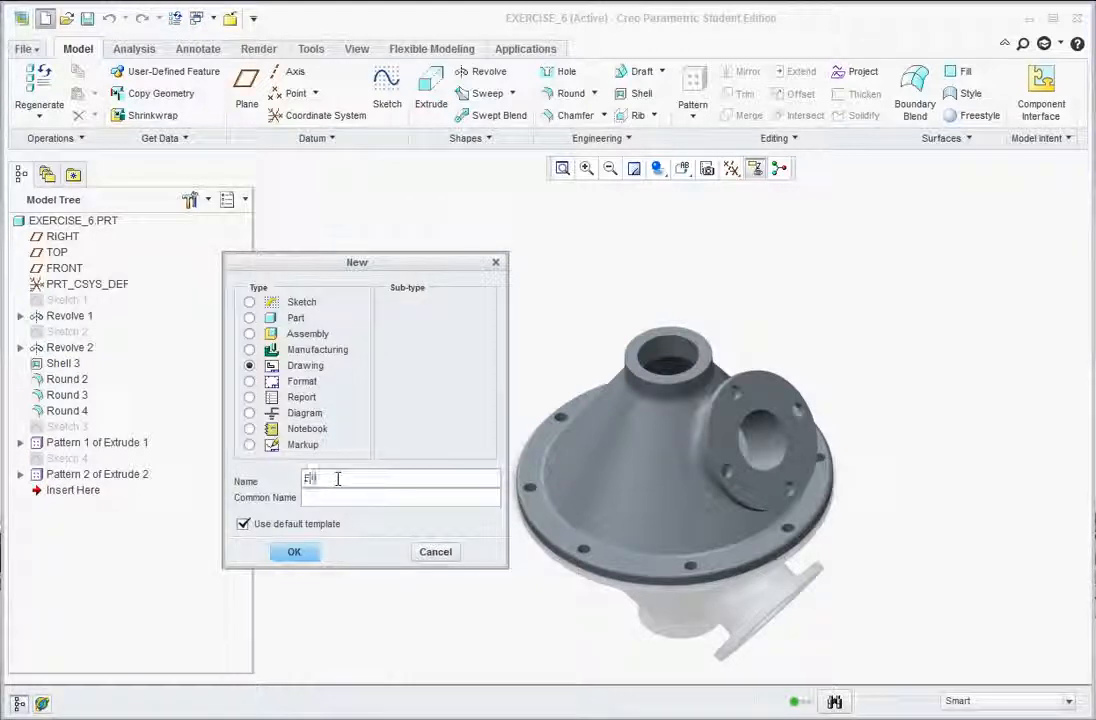
key("Return")
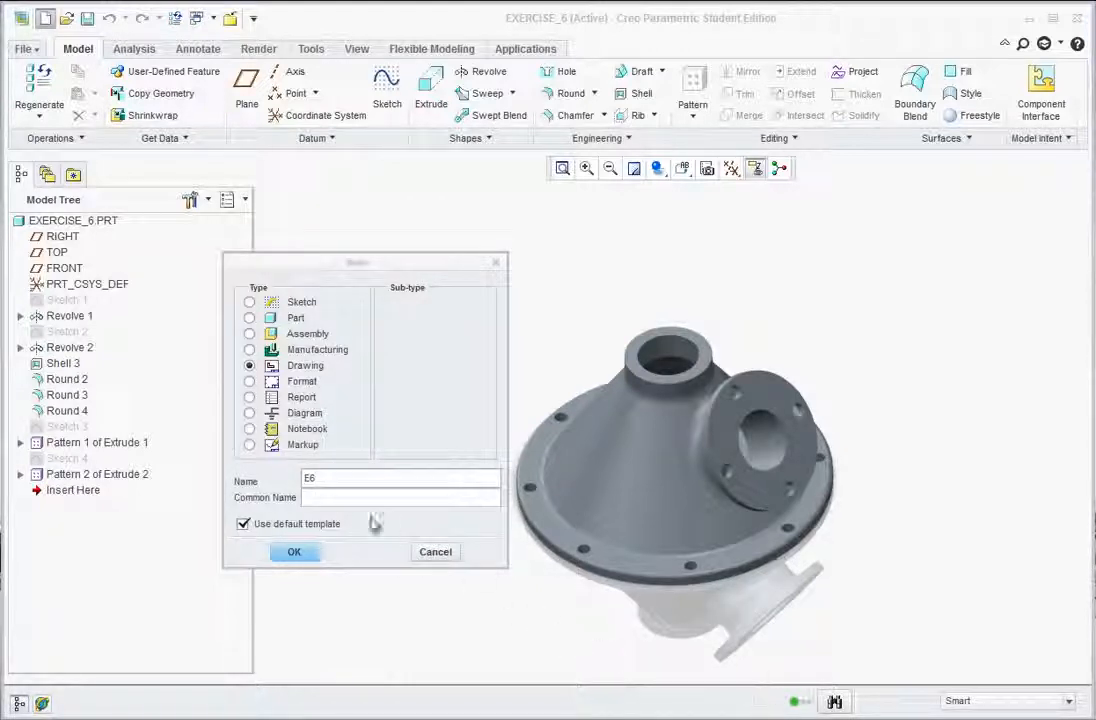
left_click(294, 552)
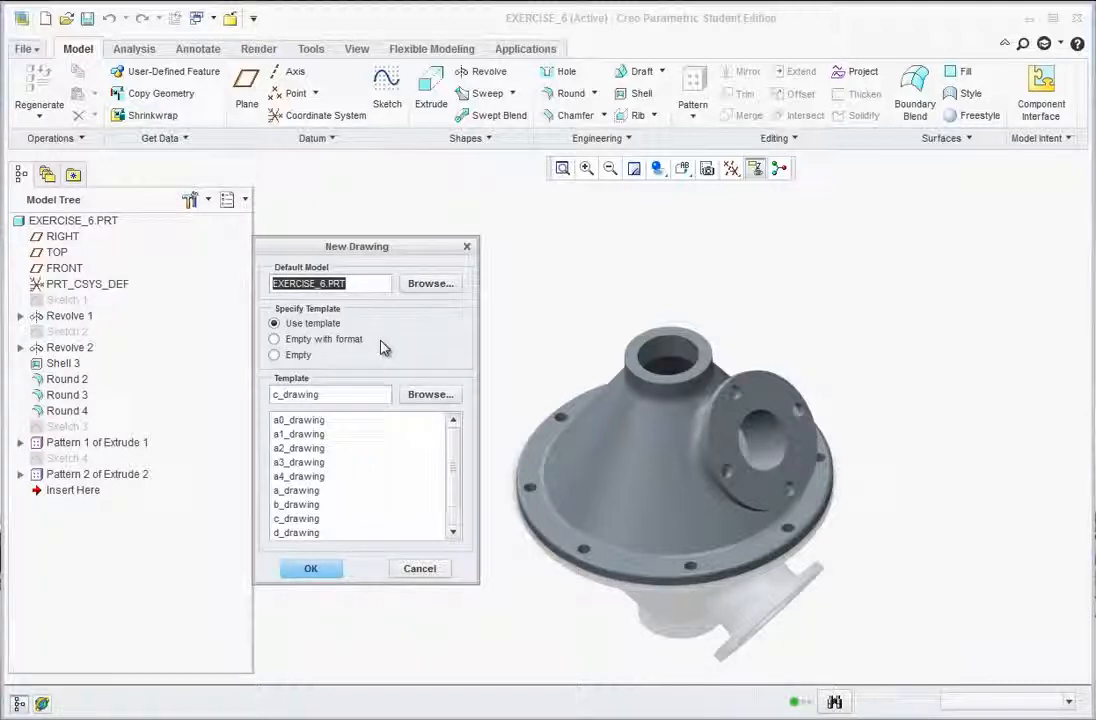
Step: Create the drawing as empty with format, using the system format a.frm for the sheet
left_click(275, 341)
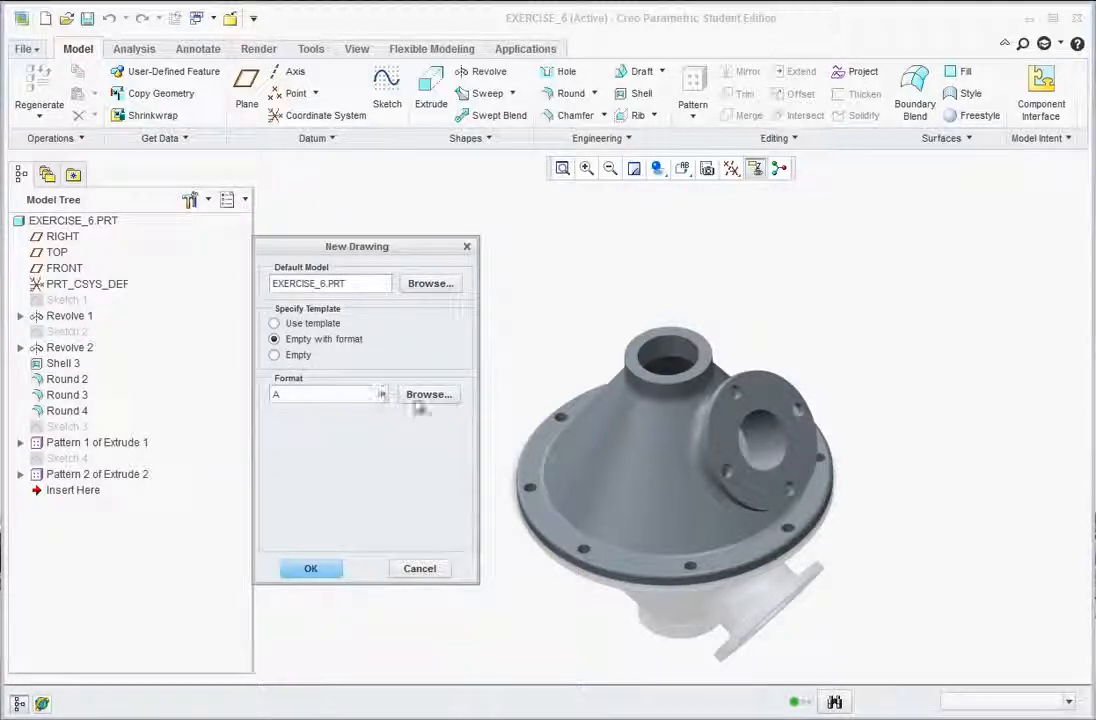
left_click(428, 395)
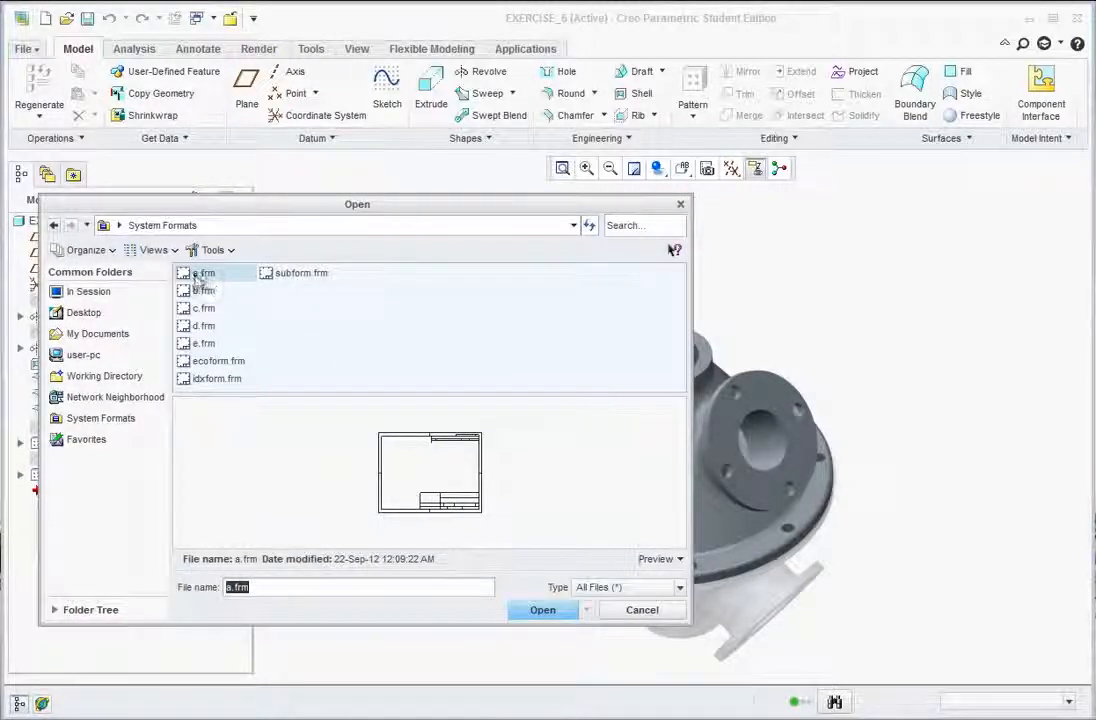
left_click(542, 610)
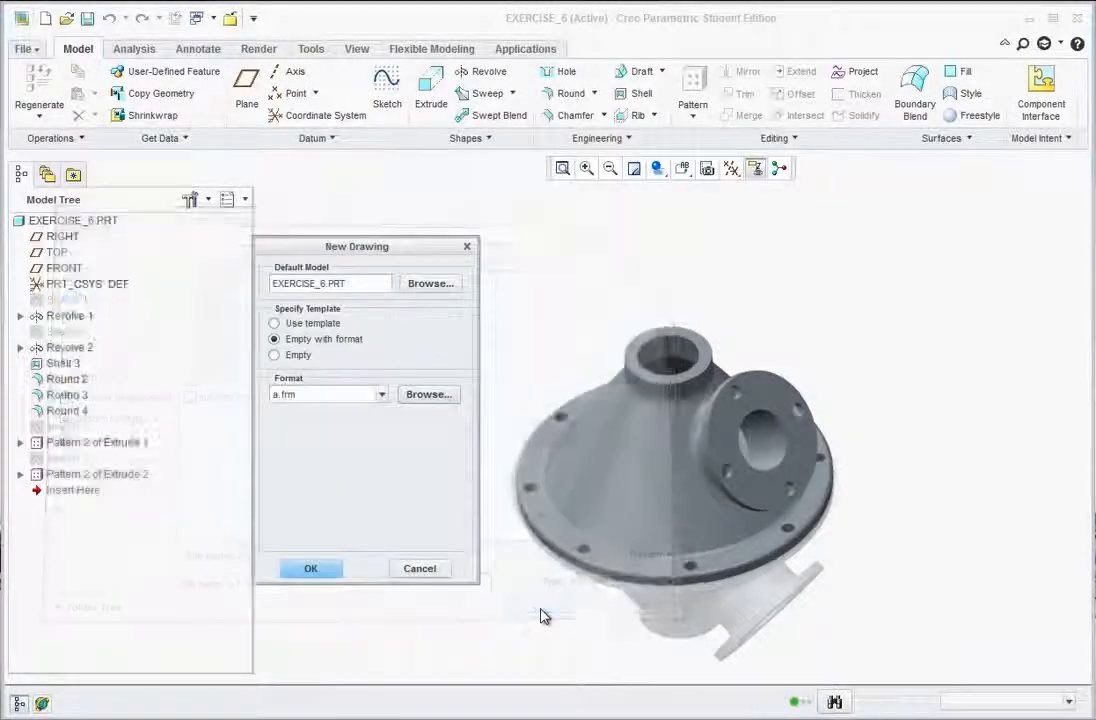
left_click(316, 567)
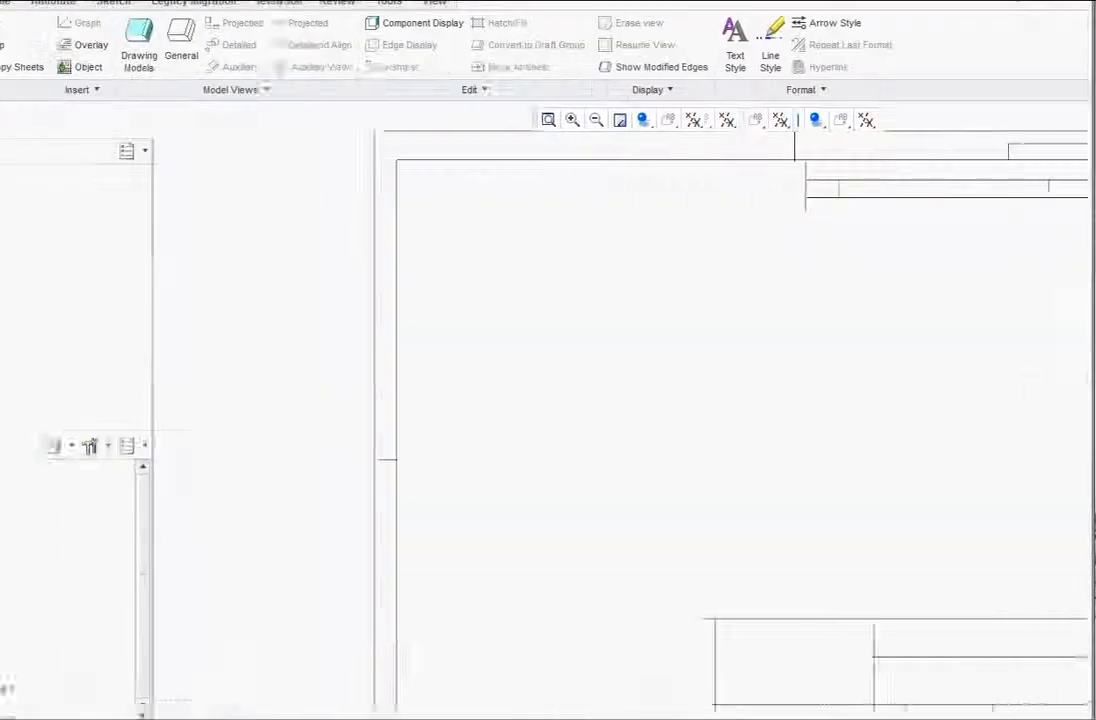
left_click_drag(3, 716, 0, 715)
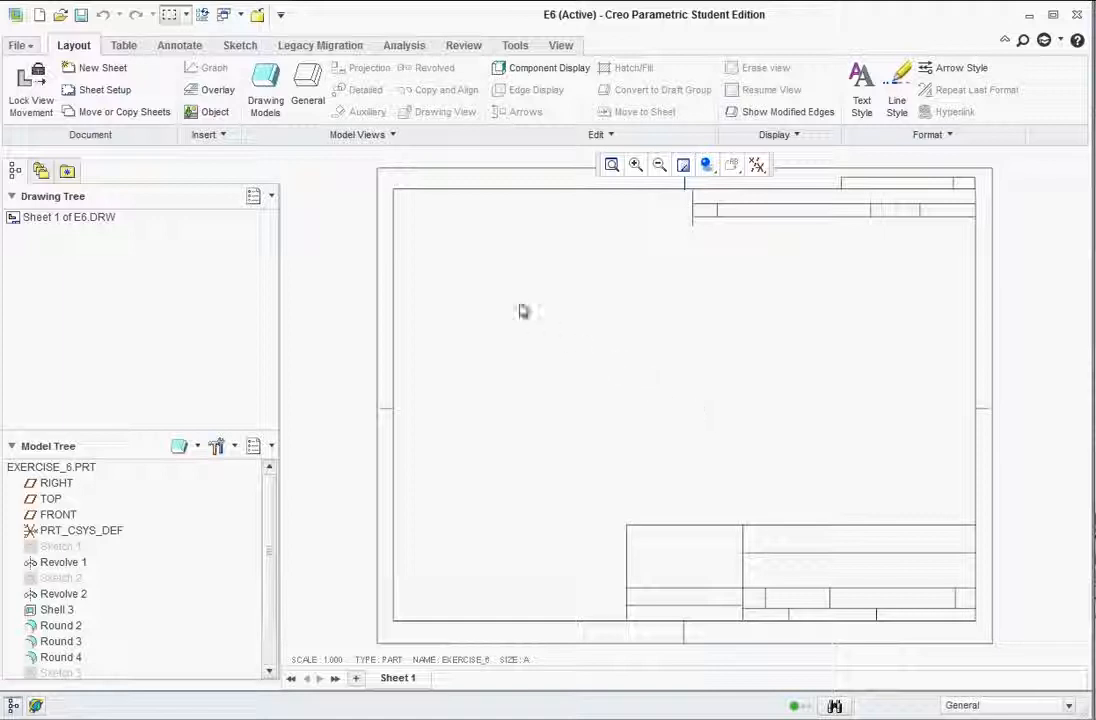
Step: Place a general view with No Combined State in the lower-left area of the sheet and orient it to FRONT
right_click(519, 387)
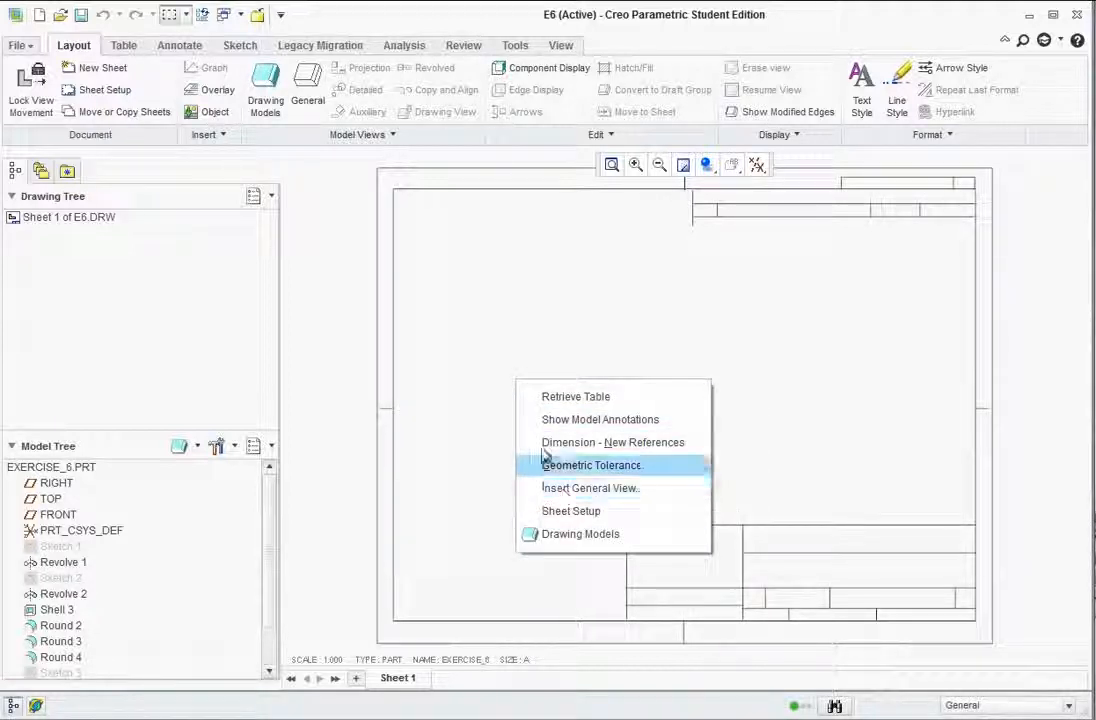
left_click(434, 274)
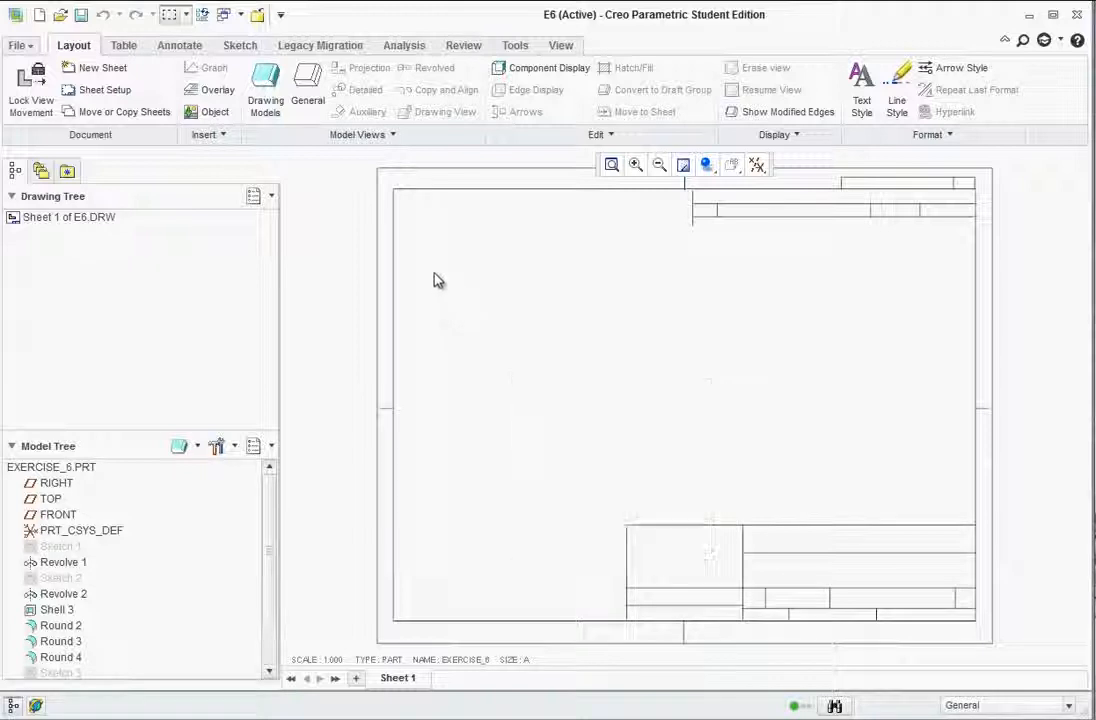
left_click(316, 92)
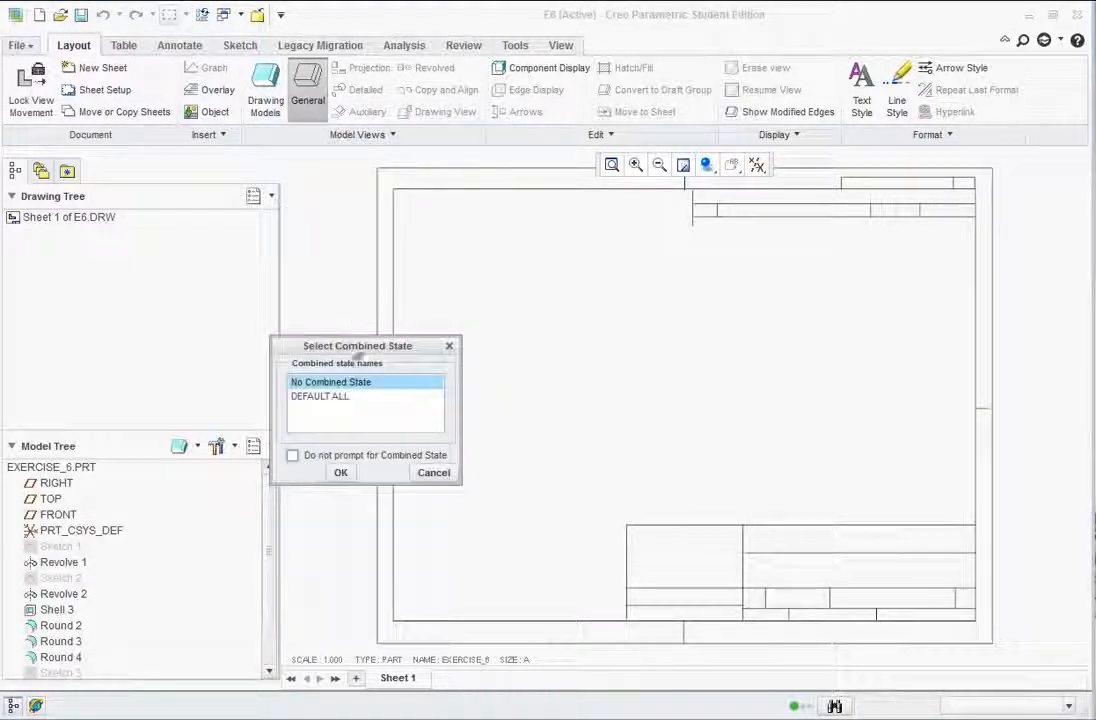
left_click(341, 473)
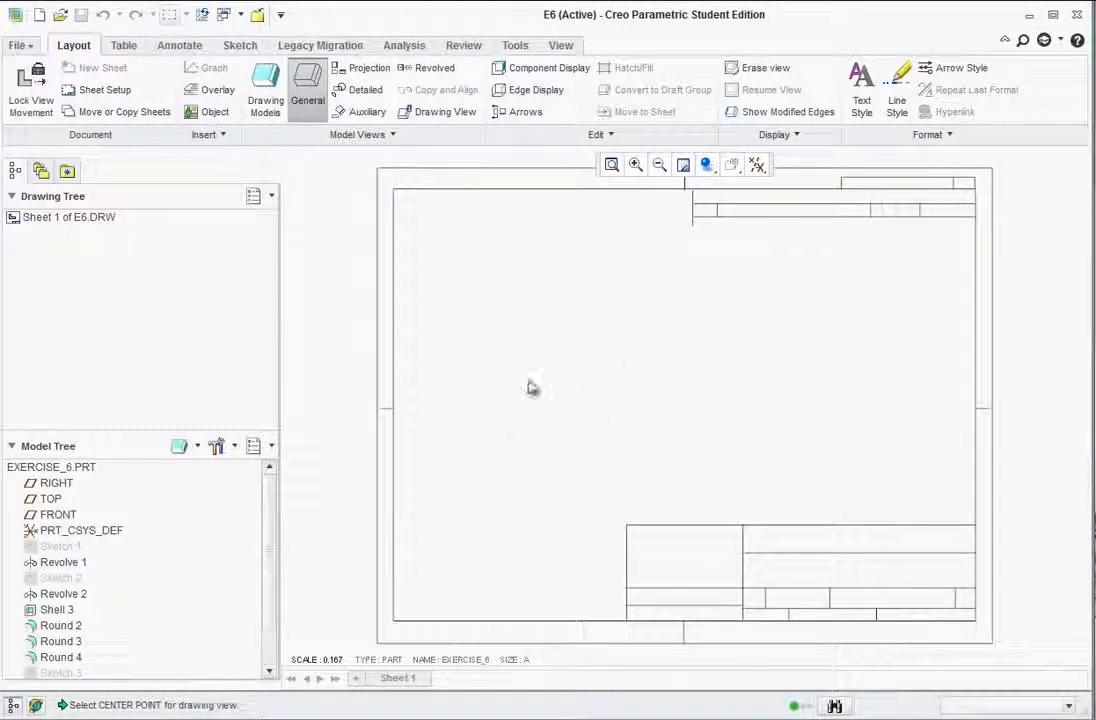
left_click(519, 458)
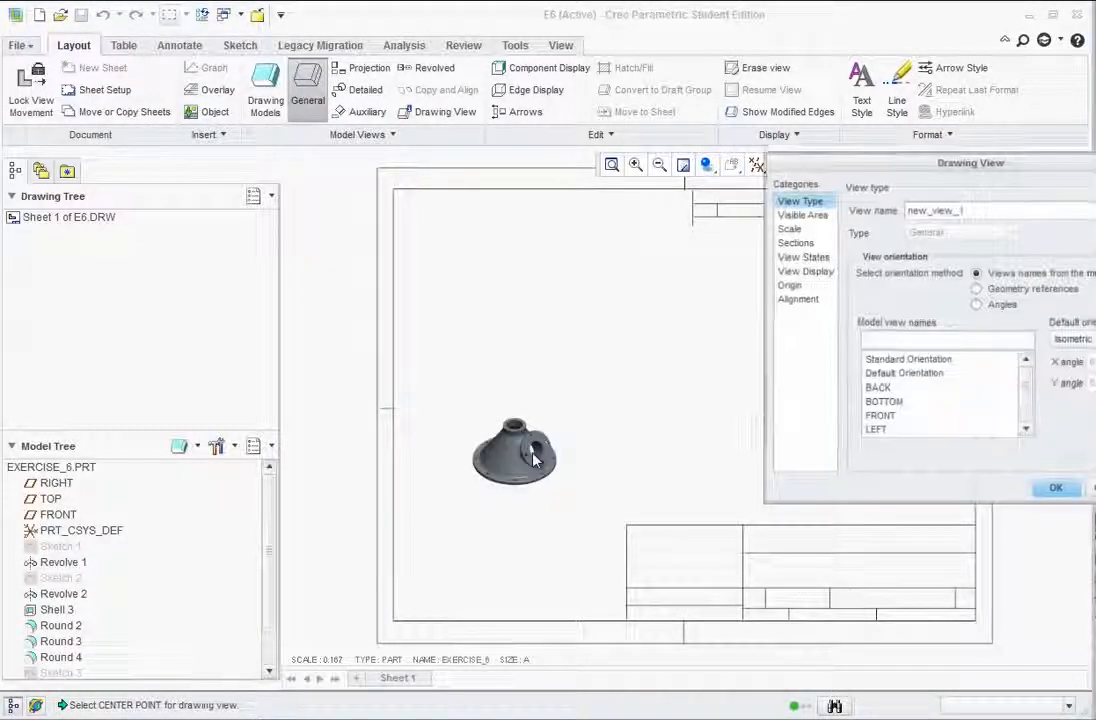
mouse_move(990, 172)
left_mouse_down()
mouse_move(756, 100)
mouse_move(770, 76)
left_mouse_up()
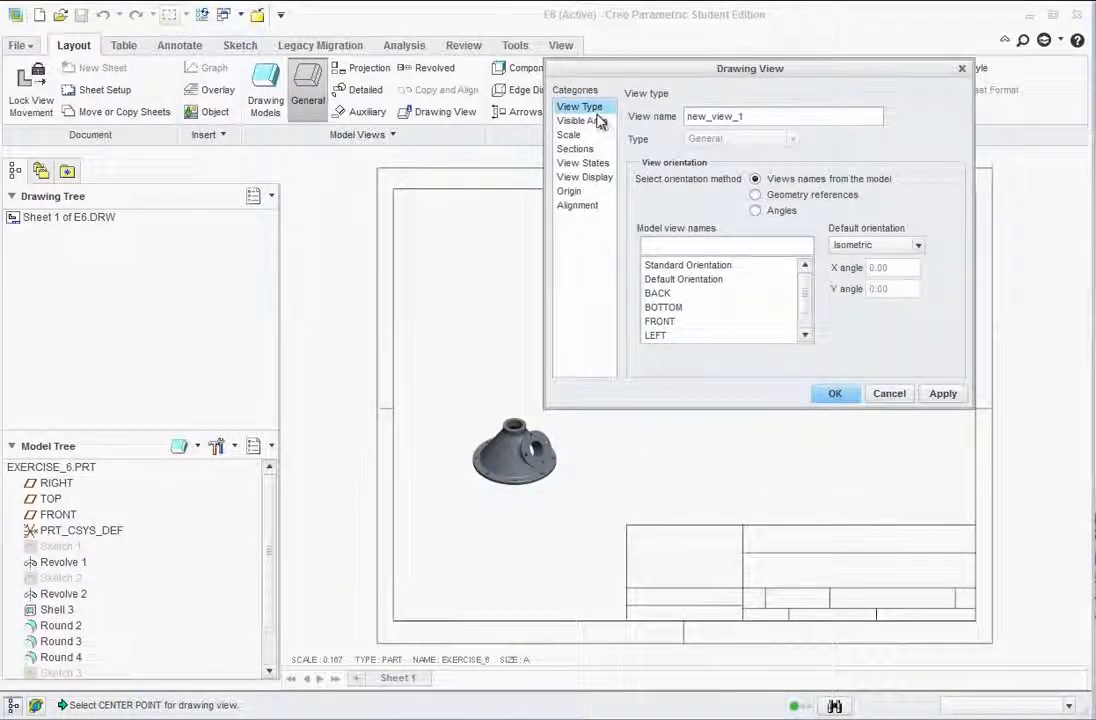
left_click(661, 323)
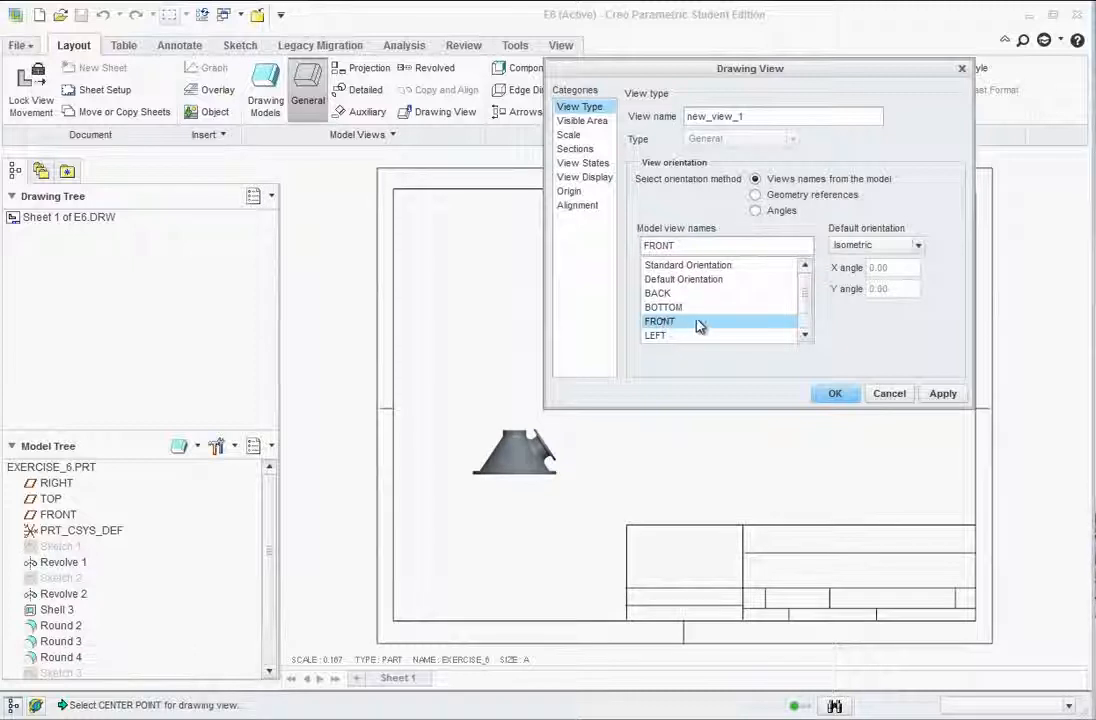
Step: Give the front view a custom scale of 0.2
left_click(570, 135)
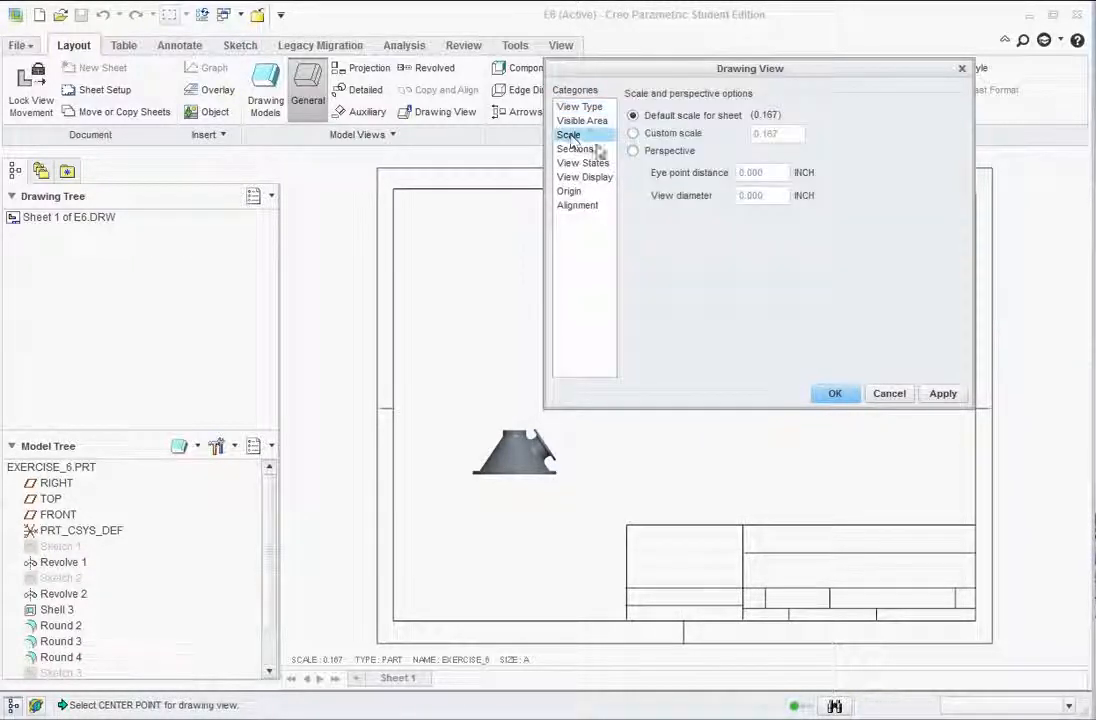
left_click(634, 134)
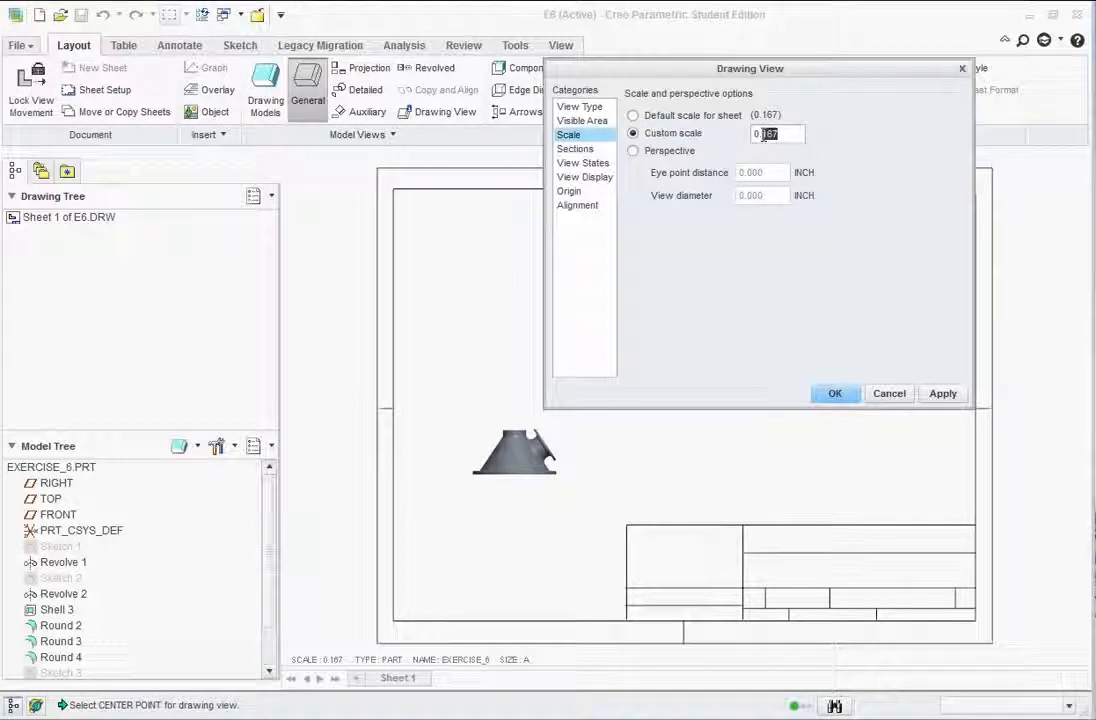
type("2")
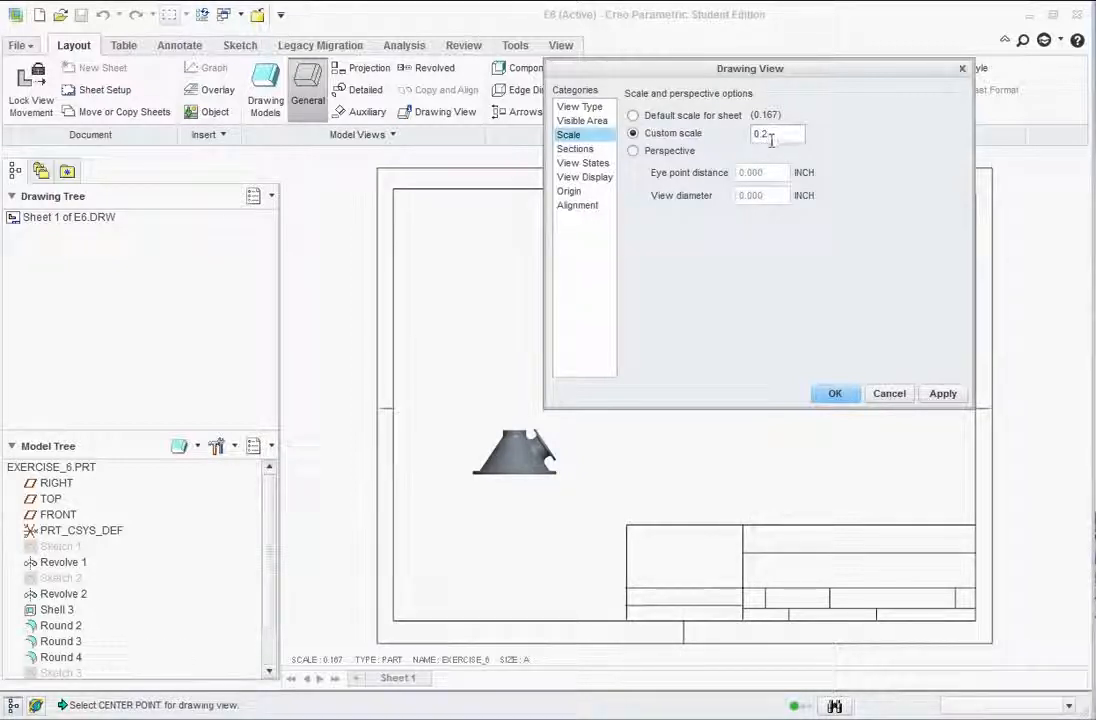
left_click(943, 394)
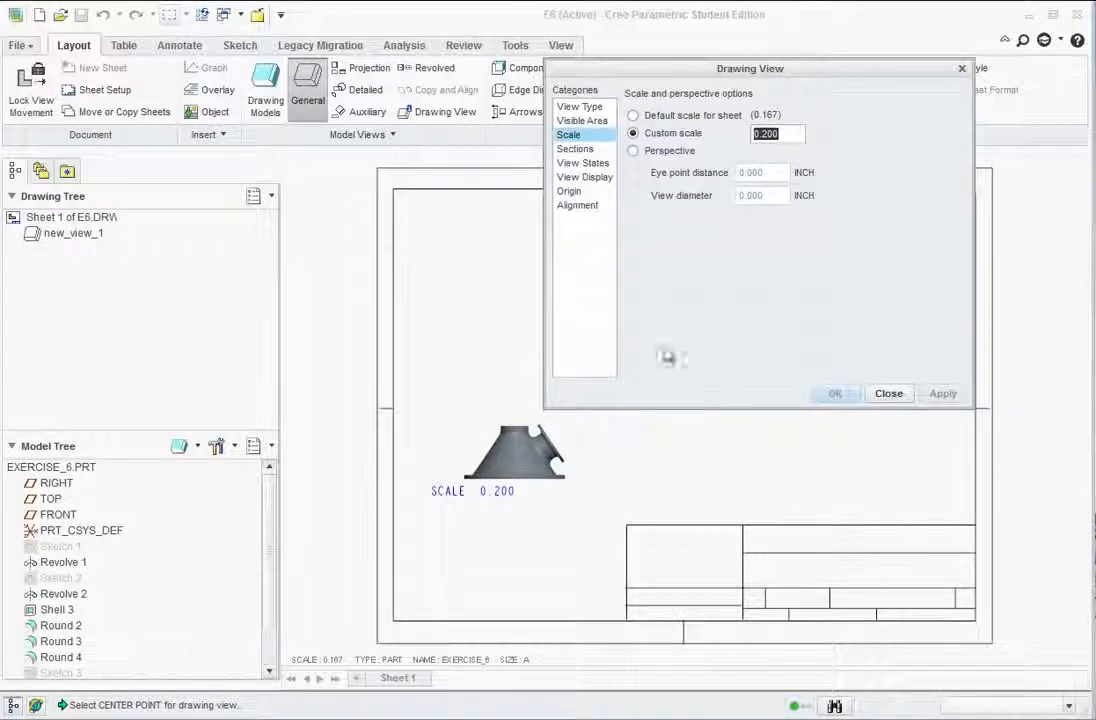
Step: Set the front view's display style to No Hidden and its tangent edges to Phantom, then finish defining the view
left_click(581, 164)
left_click(580, 177)
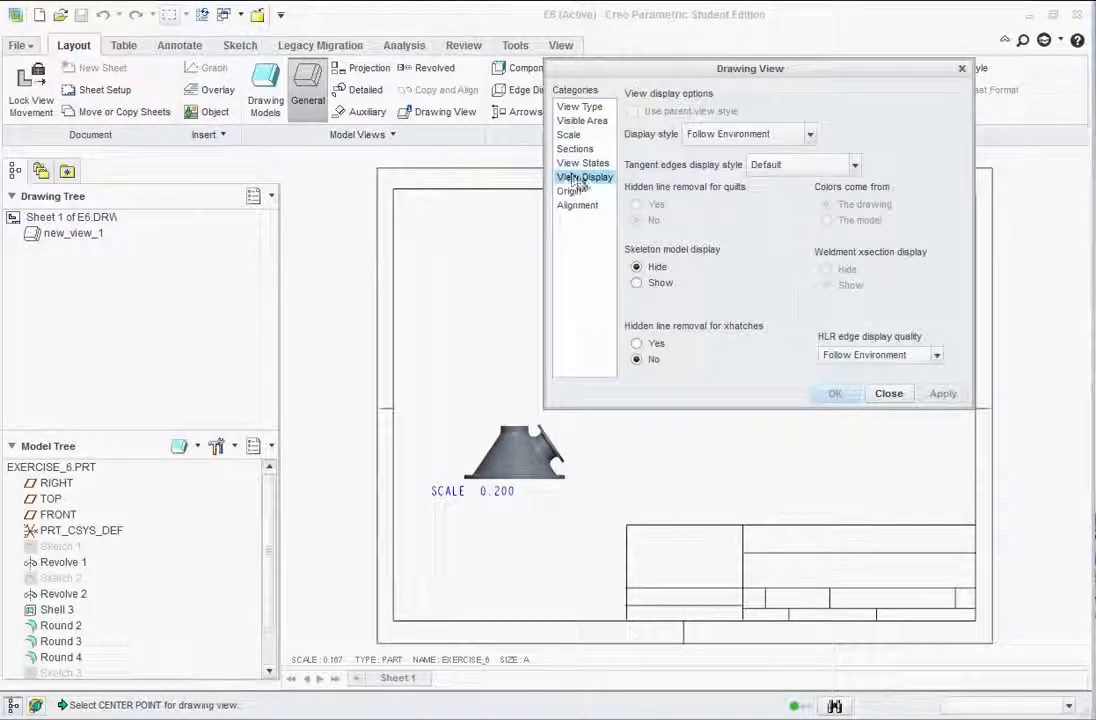
left_click(811, 136)
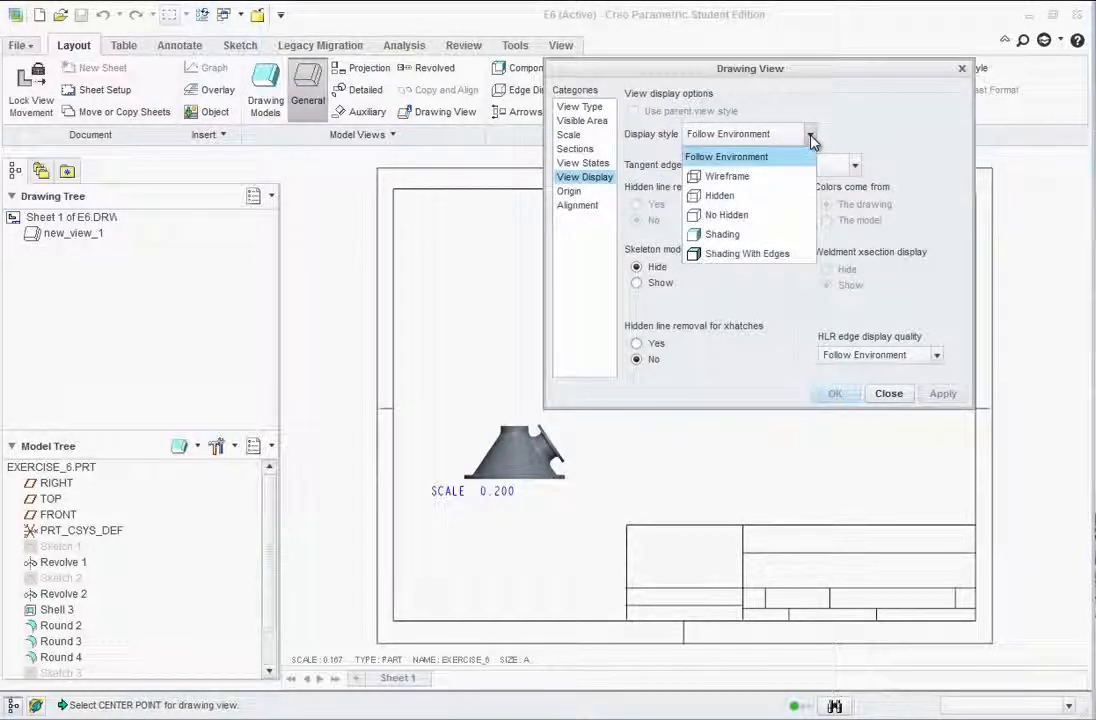
left_click(710, 218)
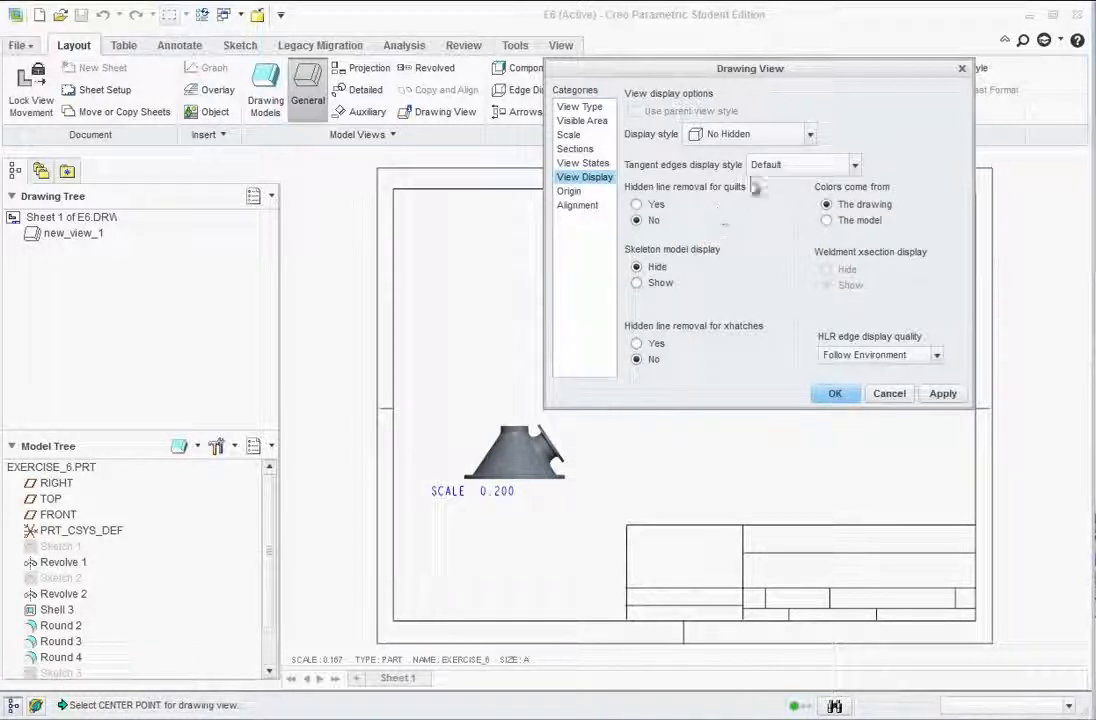
left_click(857, 167)
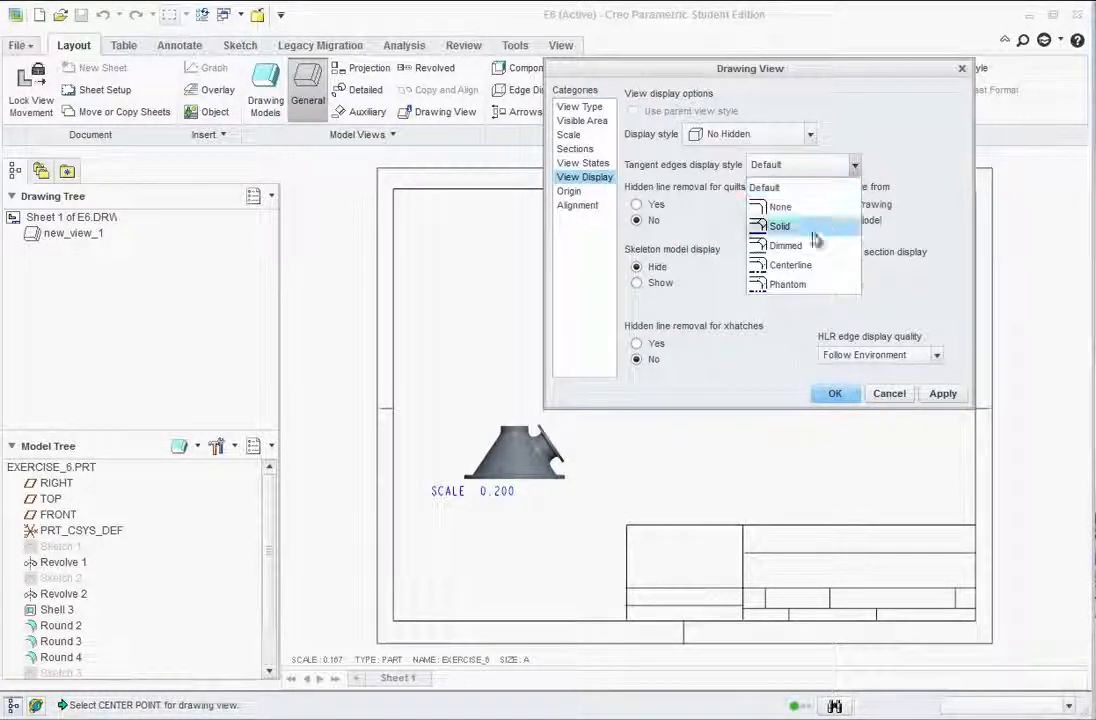
left_click(785, 286)
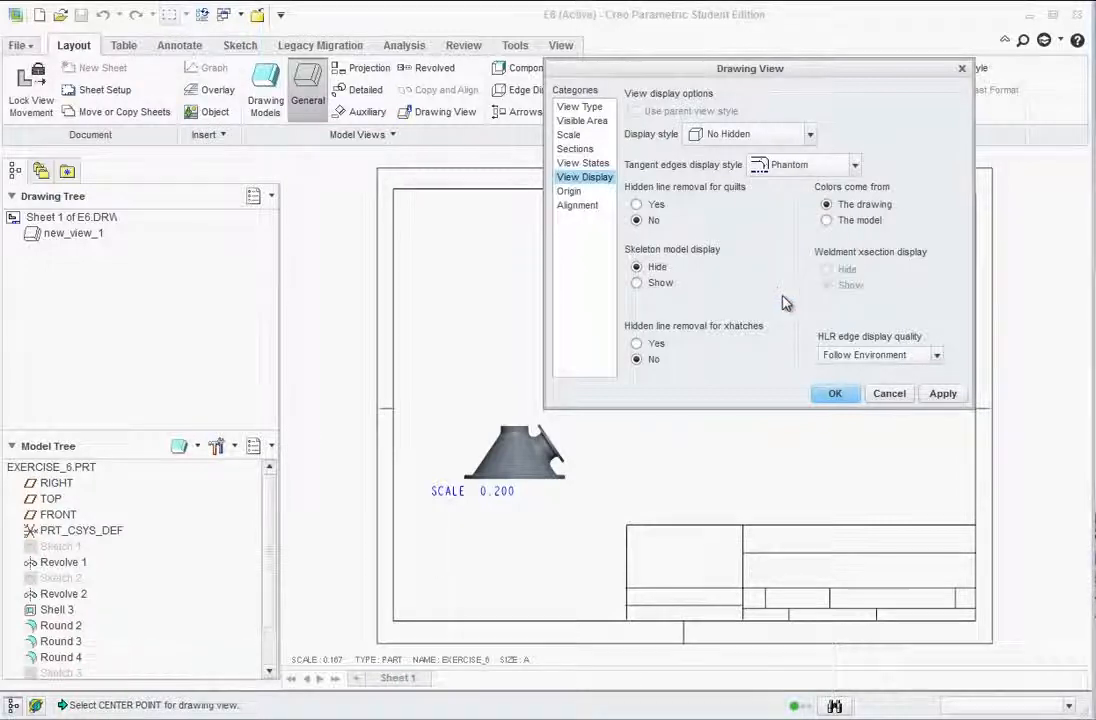
left_click(942, 394)
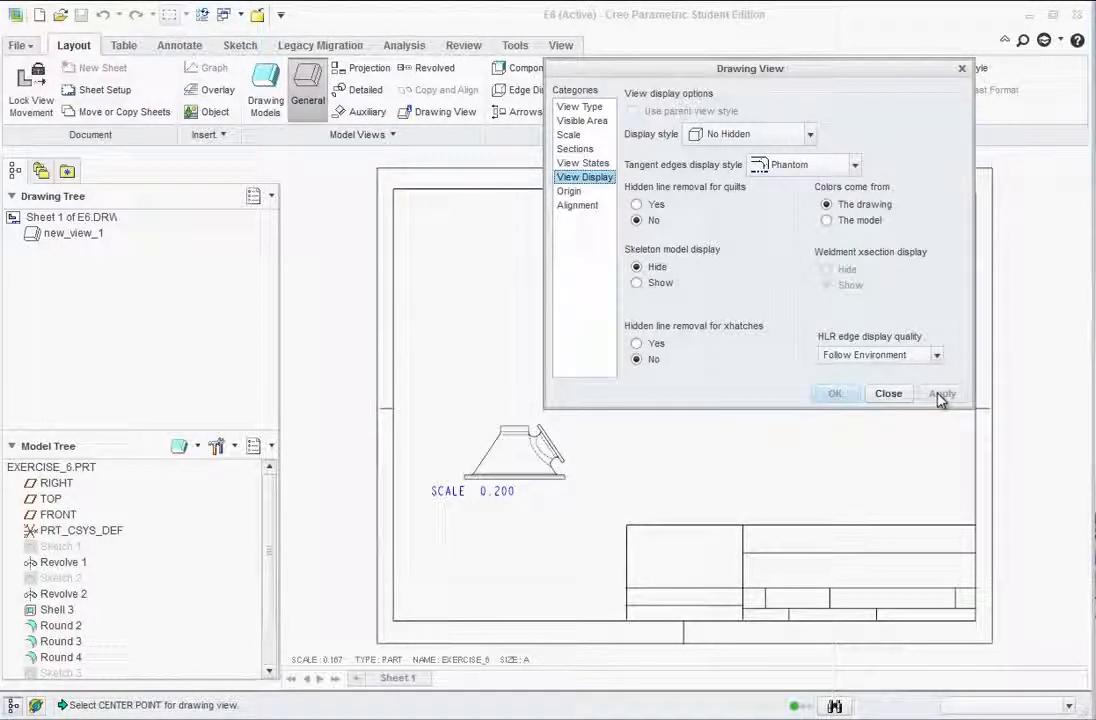
left_click(888, 395)
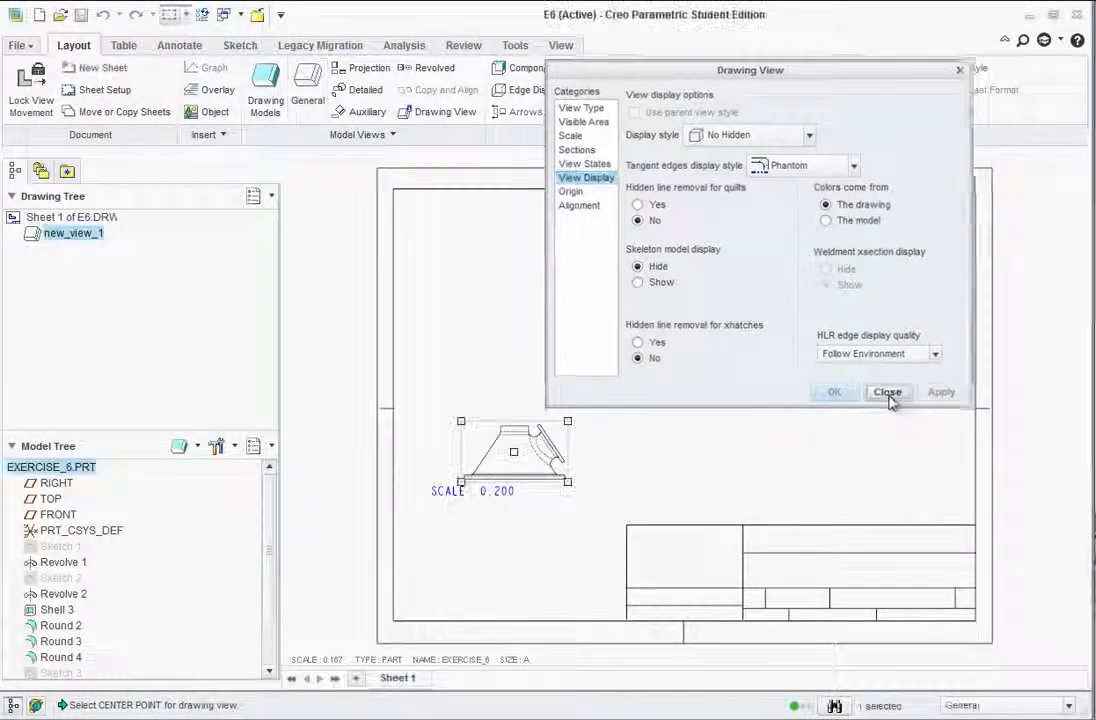
Step: Delete the scale note below the front view
scroll(501, 462, "up", 3)
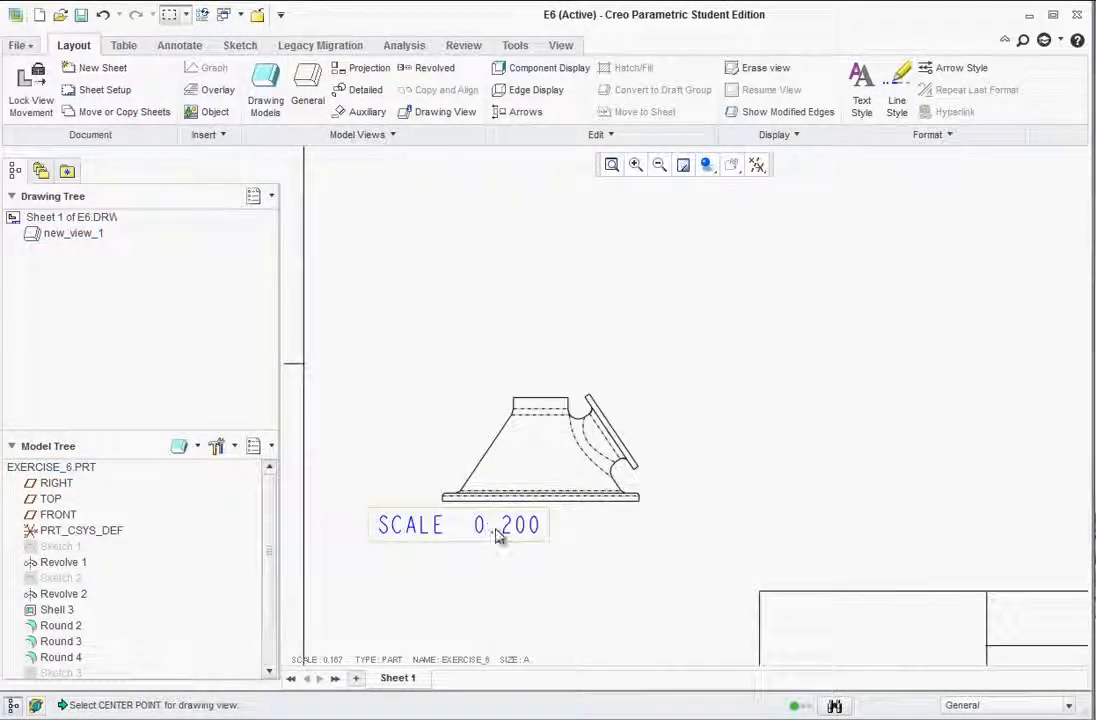
scroll(526, 538, "down", 1)
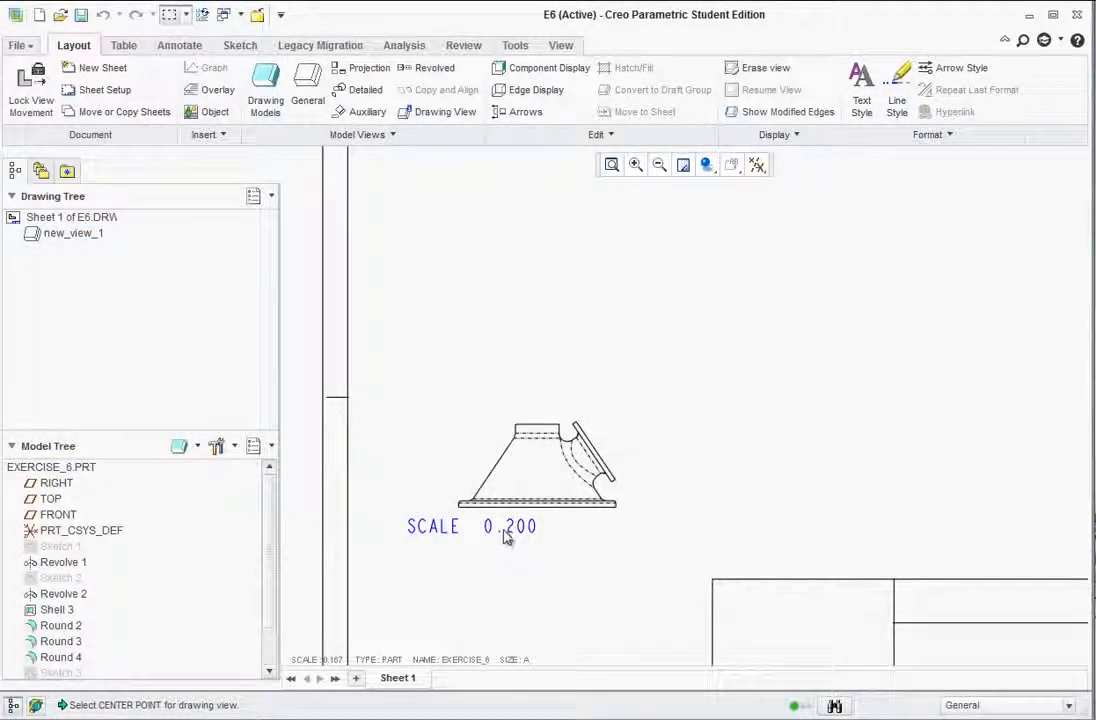
left_click(505, 533)
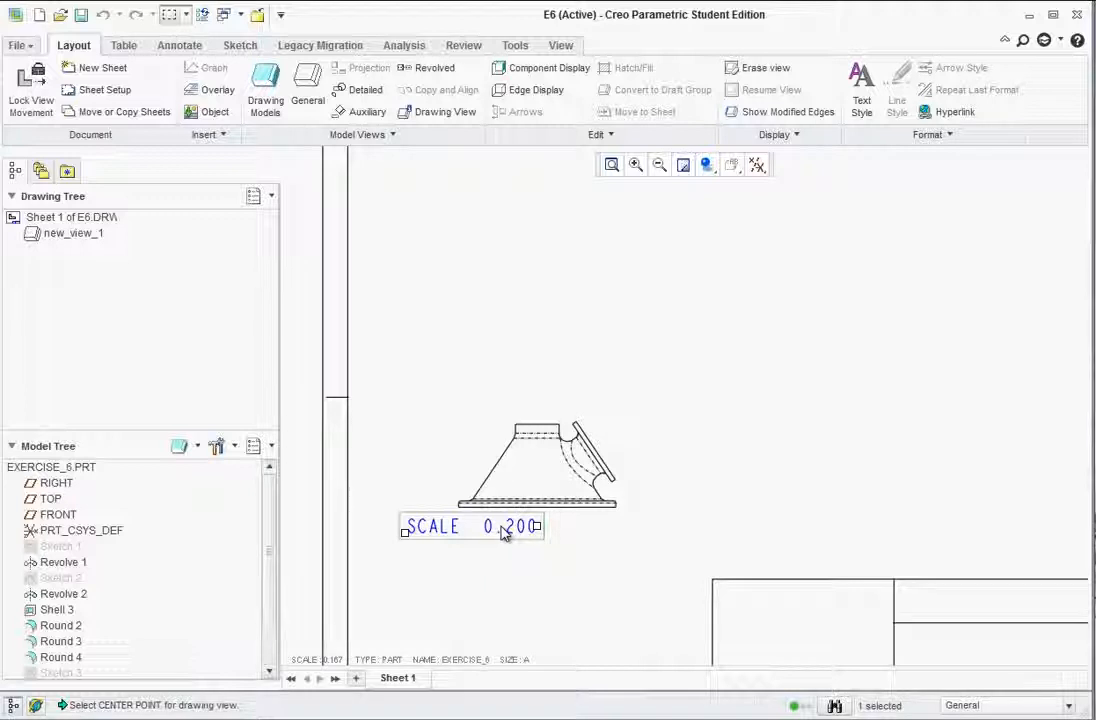
key("Delete")
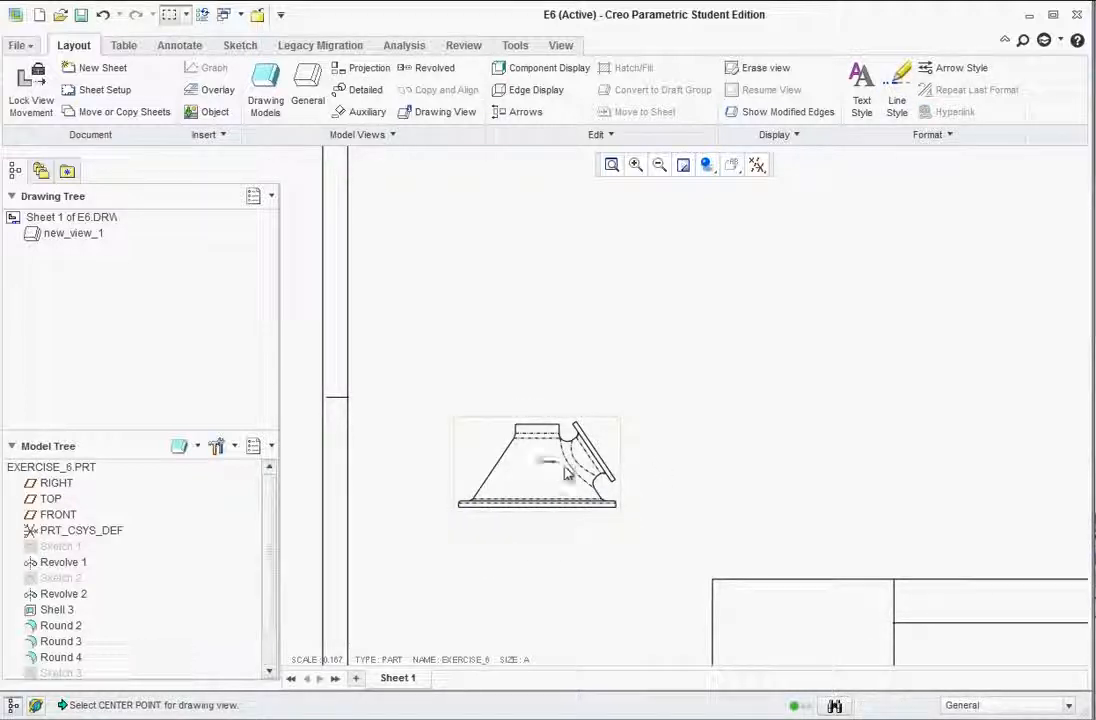
Step: Unlock view movement and move the front view slightly down and to the left on the sheet
left_click(40, 102)
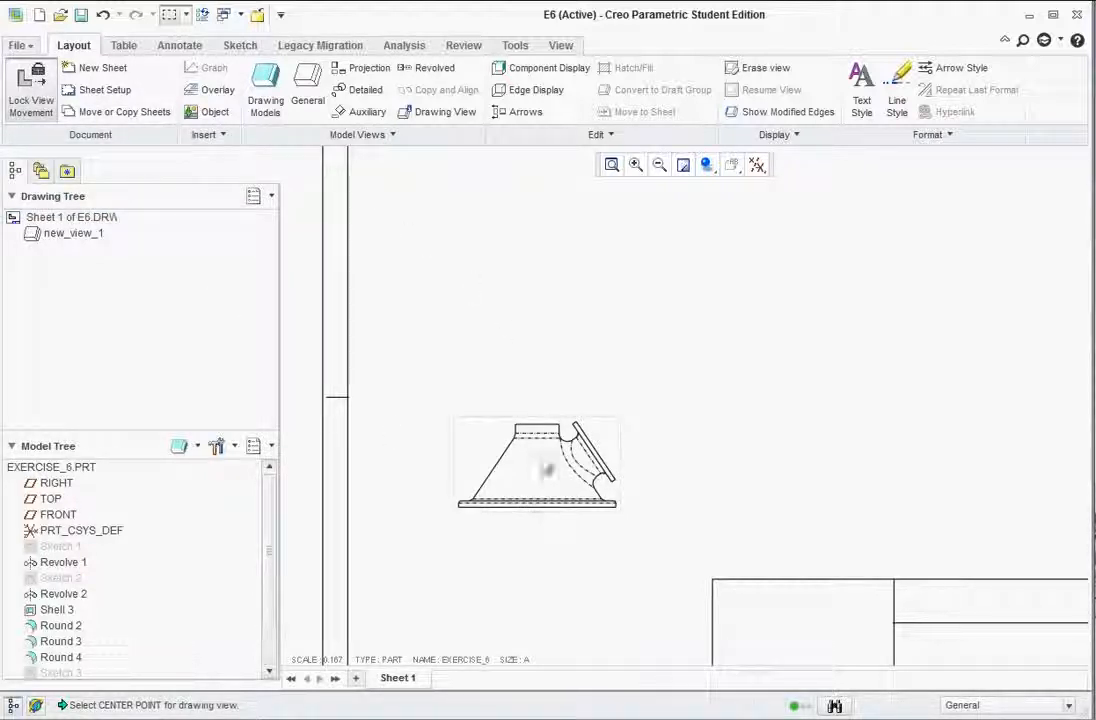
left_click(545, 466)
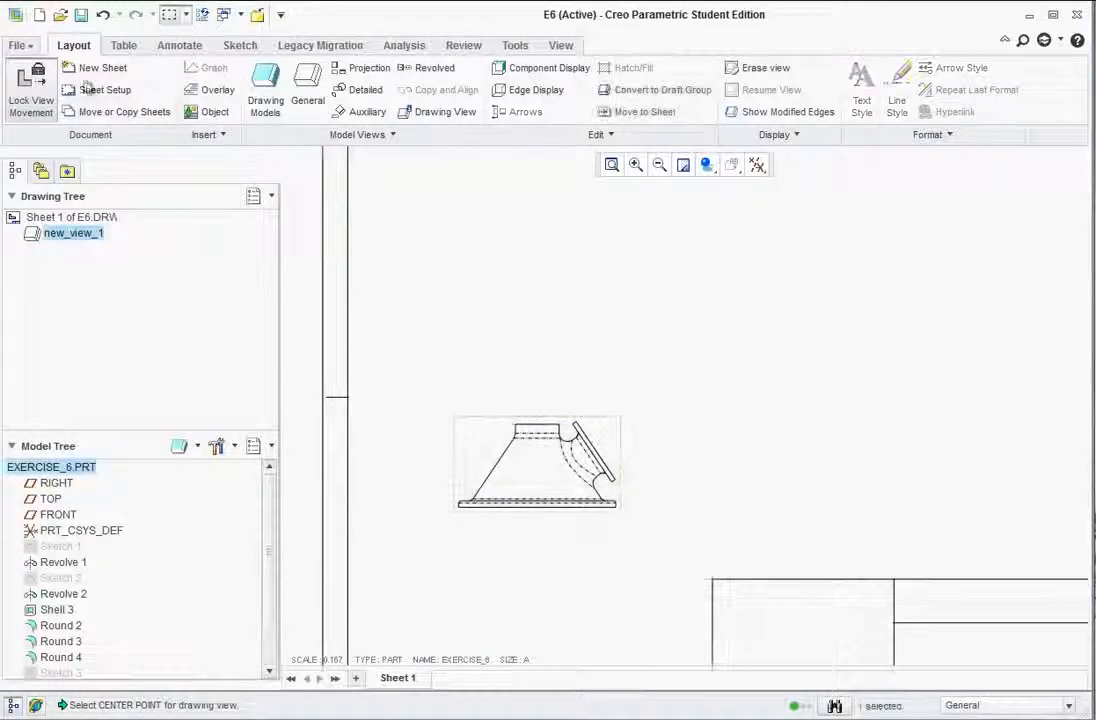
left_click(22, 85)
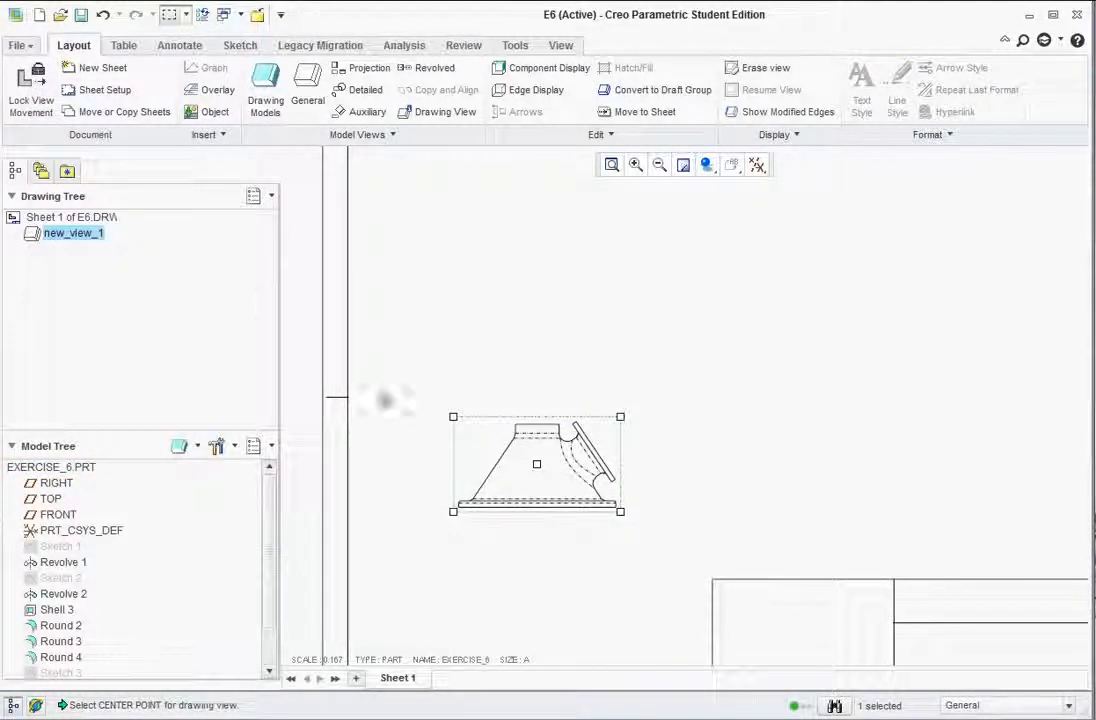
mouse_move(535, 467)
left_mouse_down()
mouse_move(561, 454)
mouse_move(557, 484)
mouse_move(548, 463)
mouse_move(646, 504)
mouse_move(560, 499)
mouse_move(523, 473)
mouse_move(500, 474)
left_mouse_up()
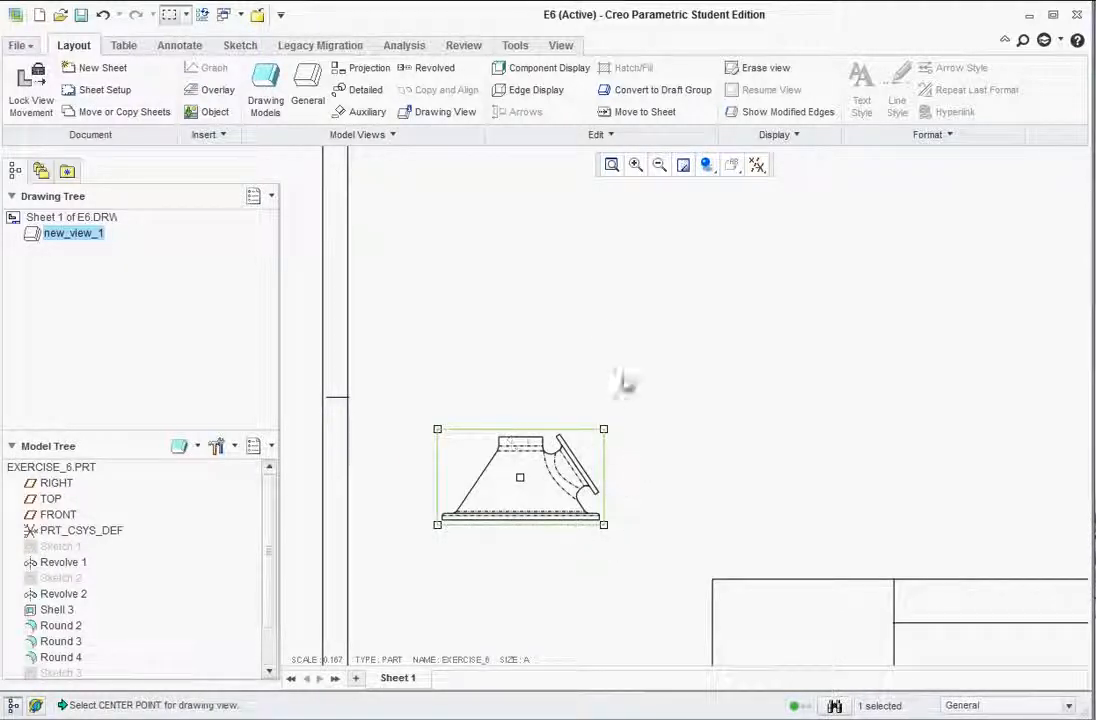
Step: Create two projection views from the front view: a right view beside it and a top view above it
left_click(347, 72)
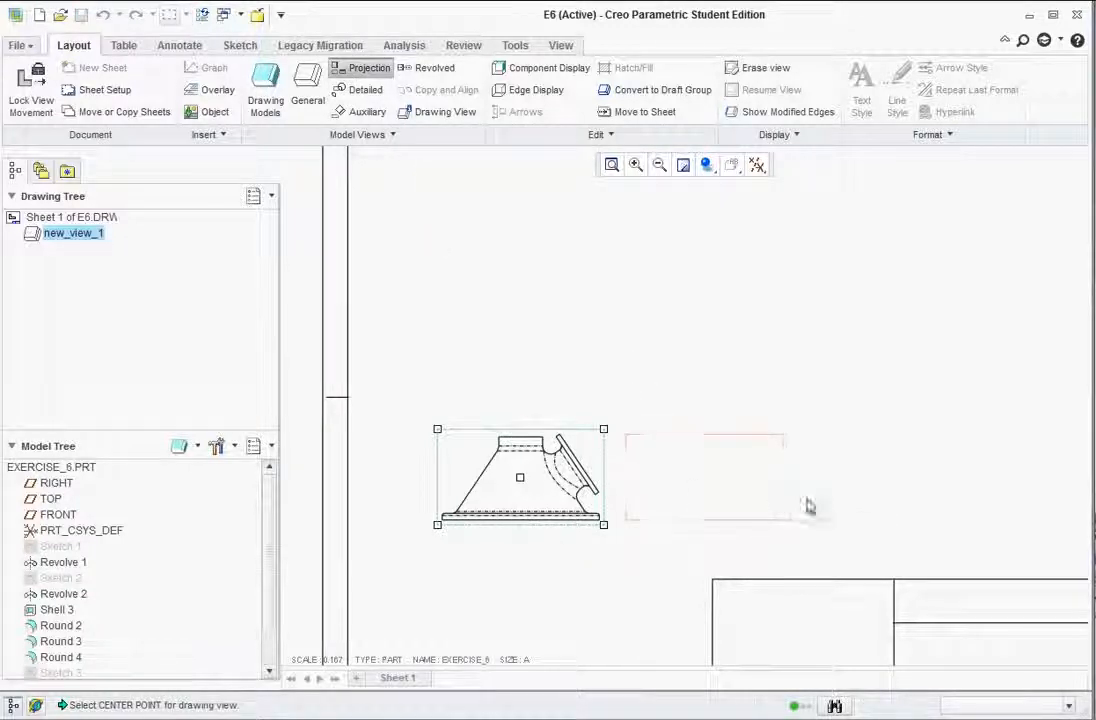
left_click(866, 478)
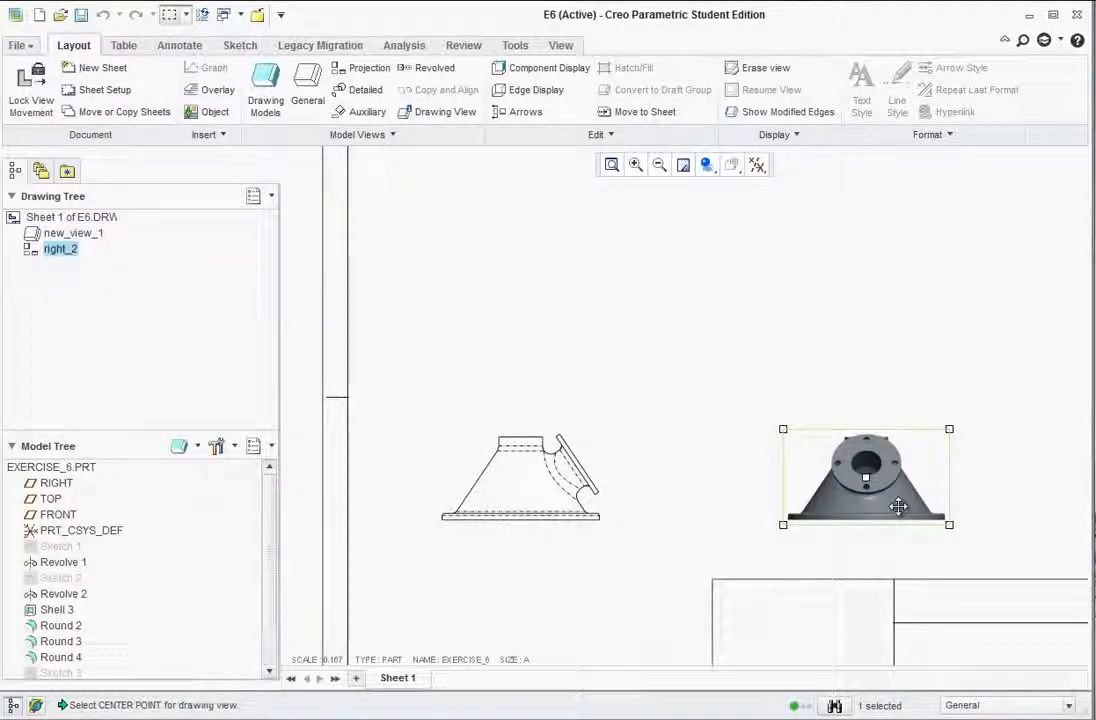
left_click(520, 484)
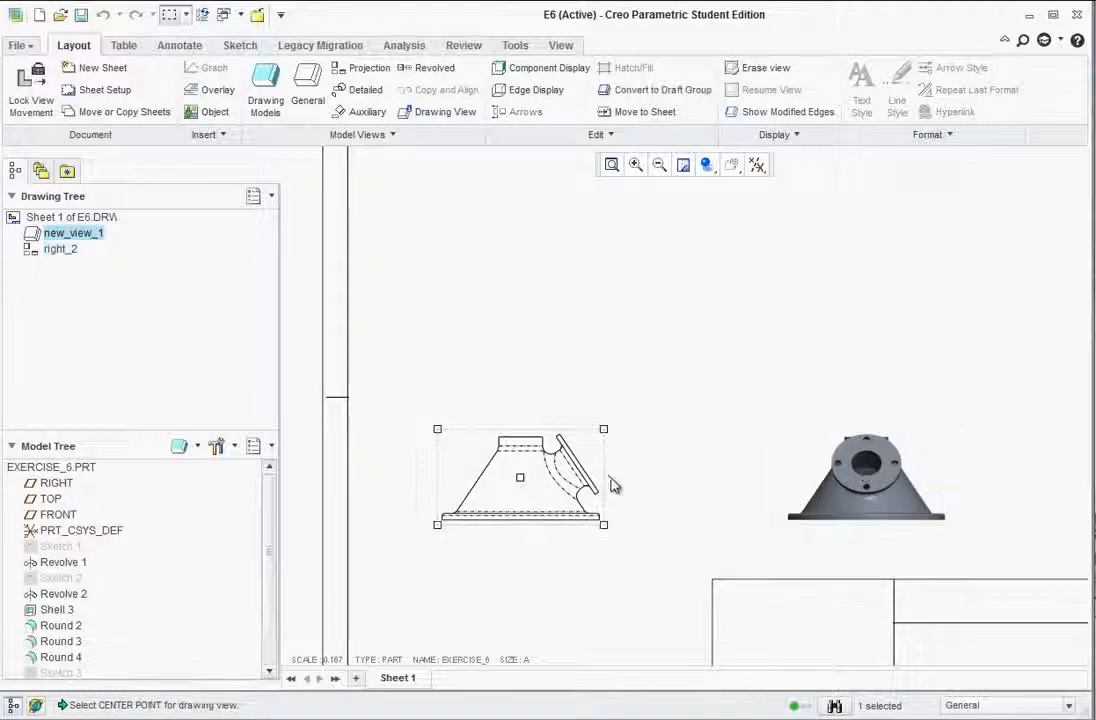
left_click(364, 70)
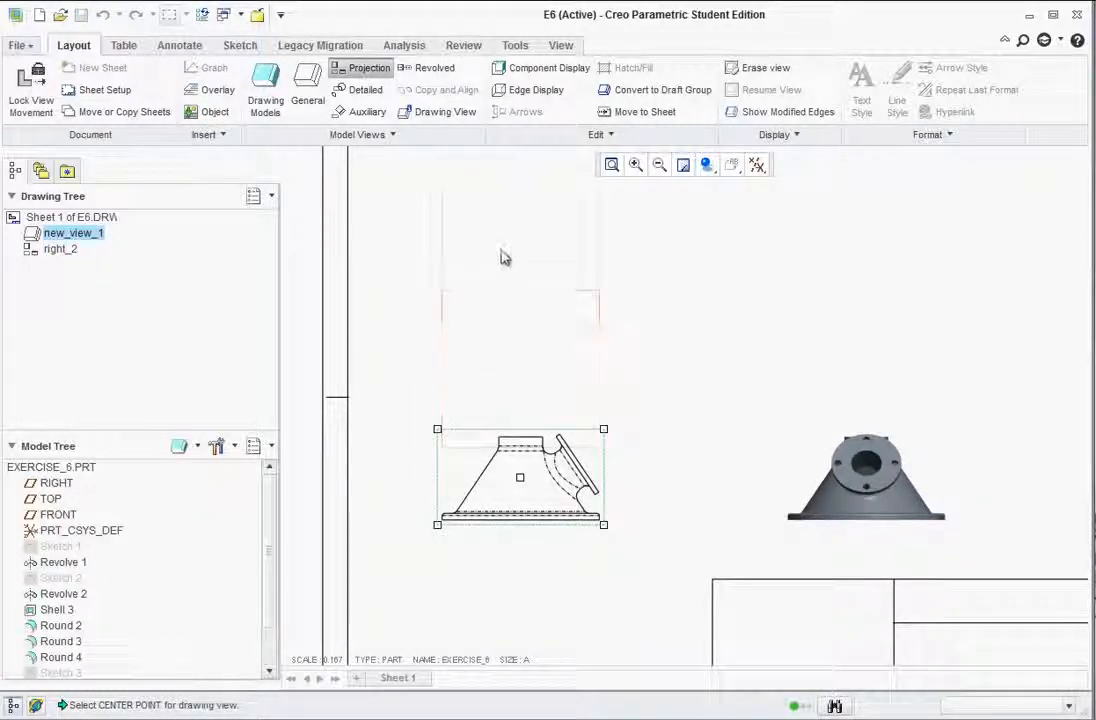
left_click(520, 330)
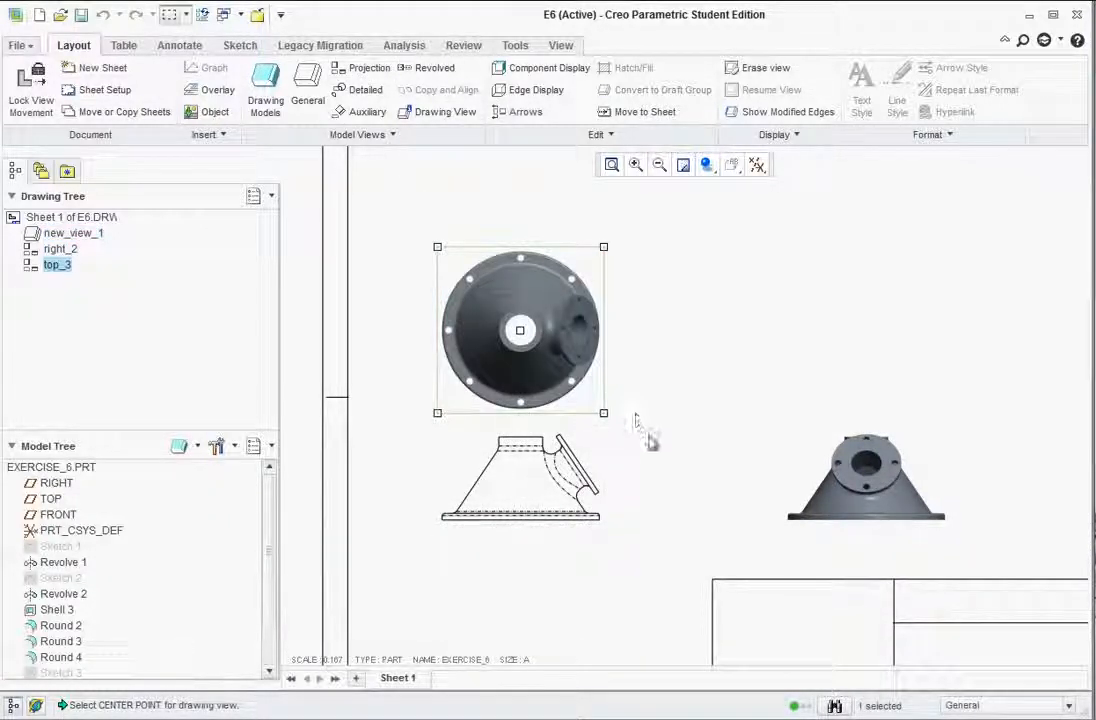
scroll(636, 490, "down", 2)
scroll(841, 468, "up", 1)
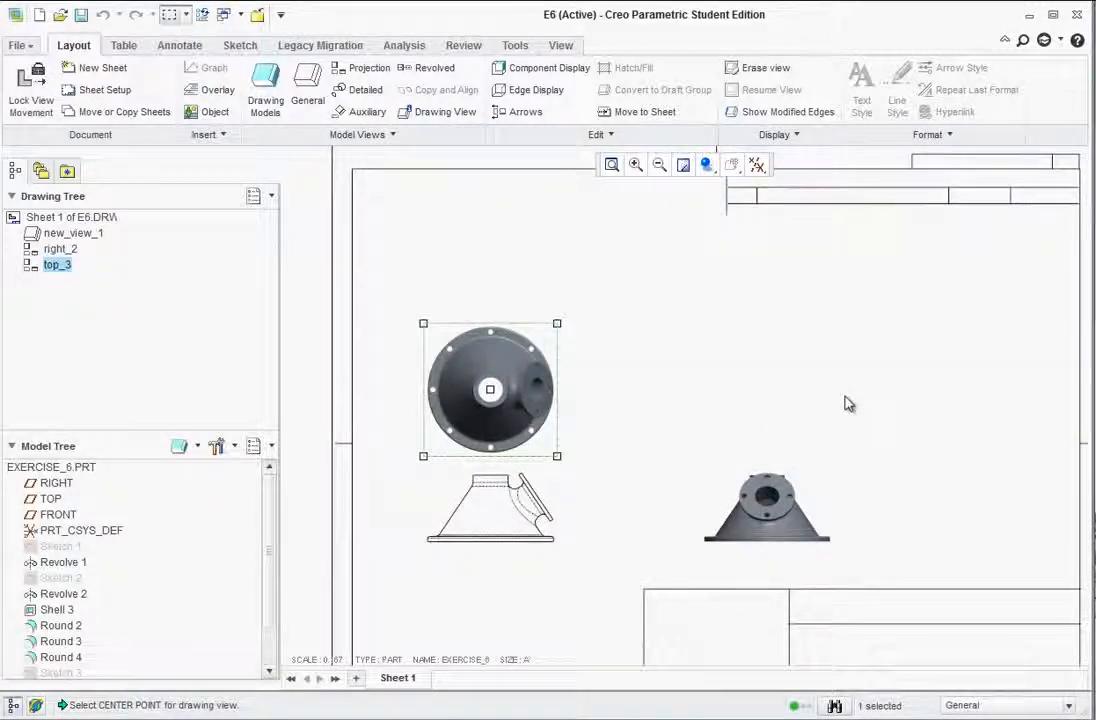
left_click(850, 412)
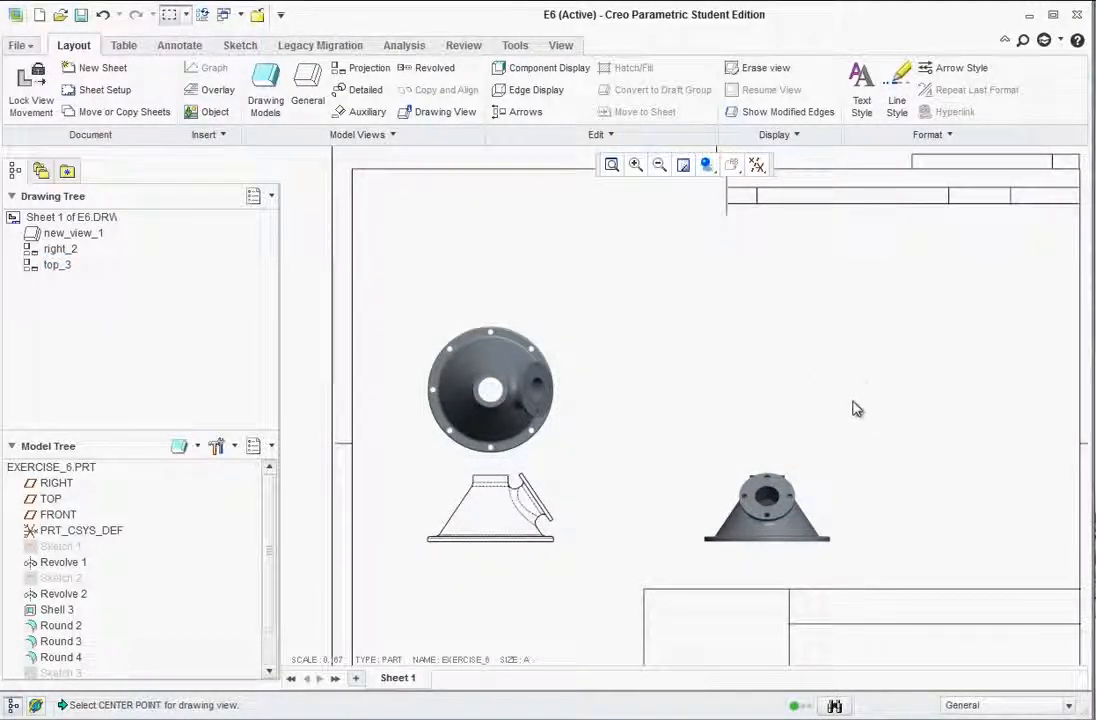
Step: Insert a general view with No Combined State in the sheet's upper-right area, keeping the isometric default orientation and default sheet scale
right_click(919, 383)
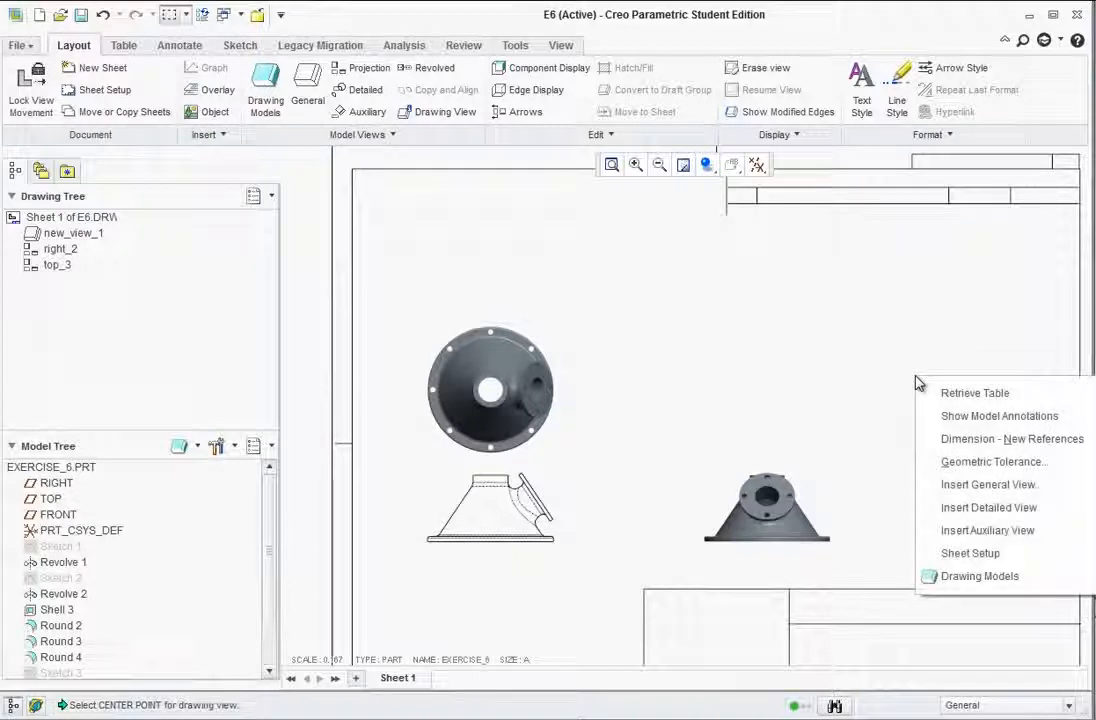
left_click(958, 486)
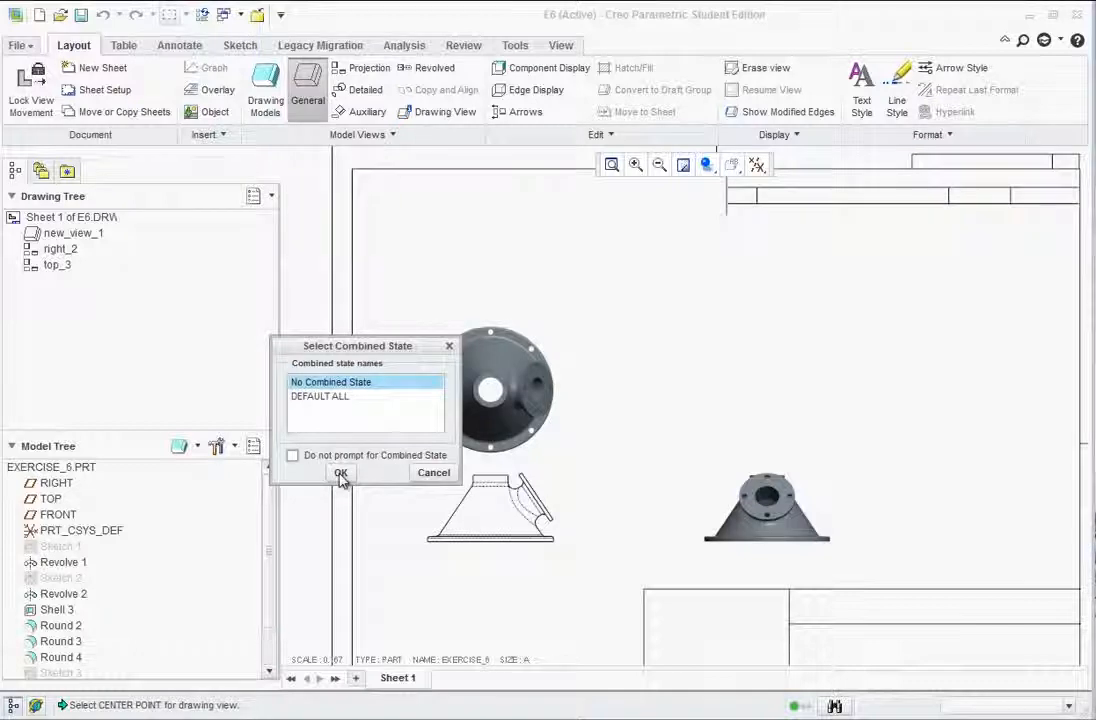
left_click(340, 473)
left_click(919, 385)
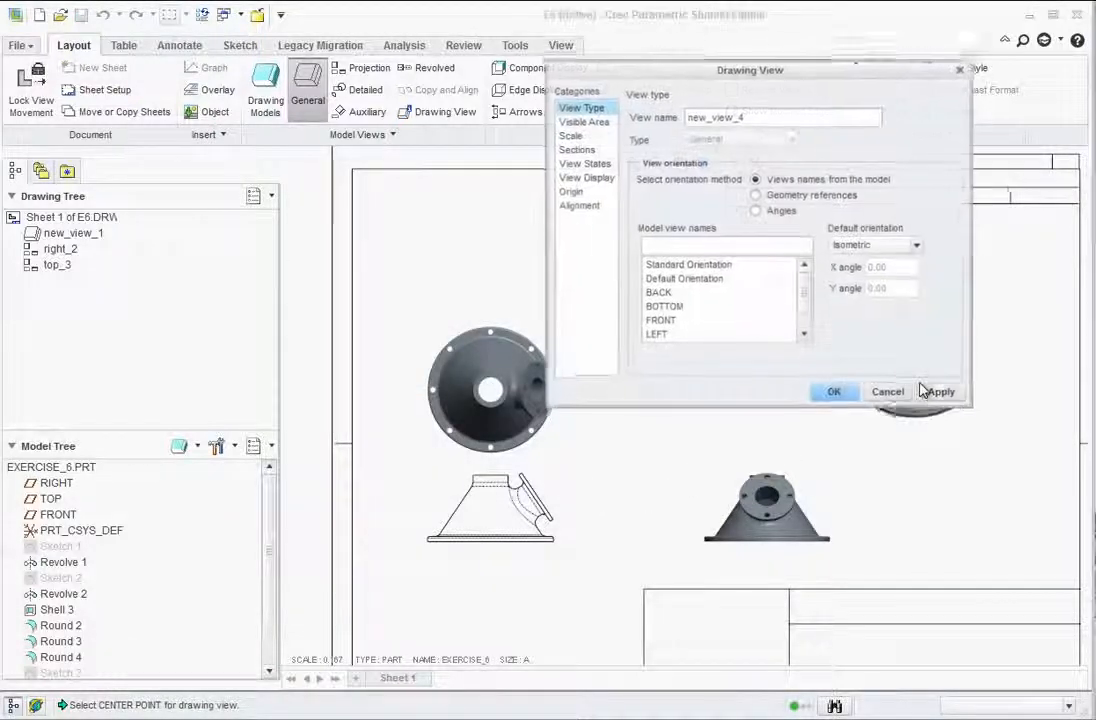
left_click_drag(780, 30, 530, 74)
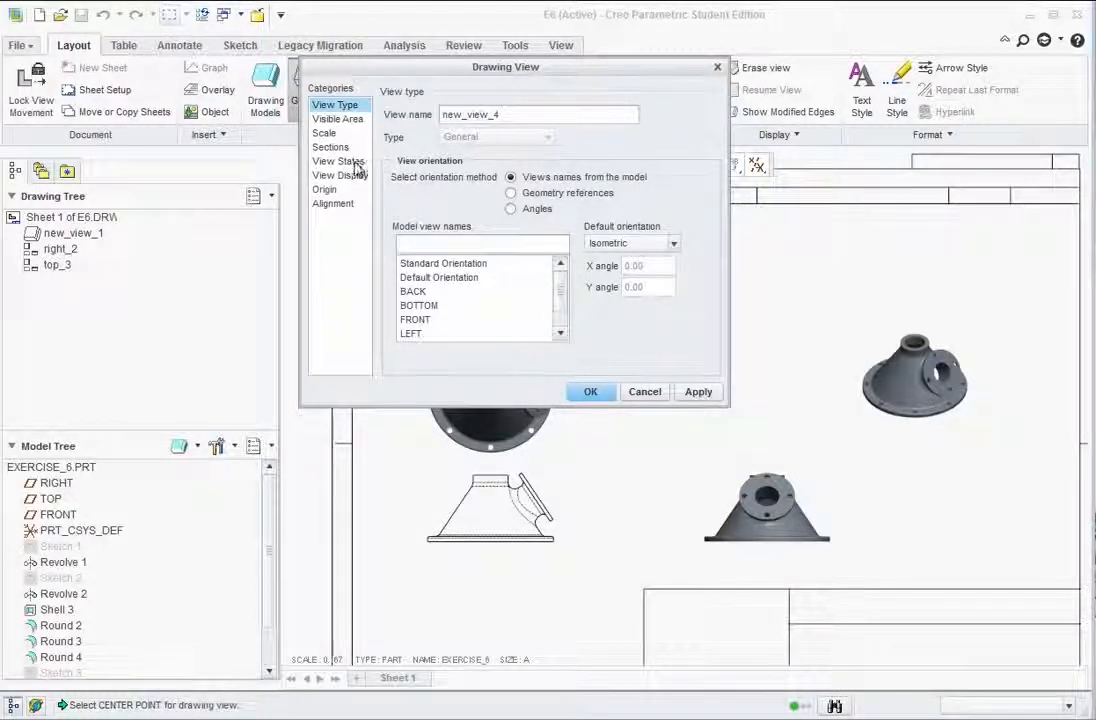
left_click(334, 136)
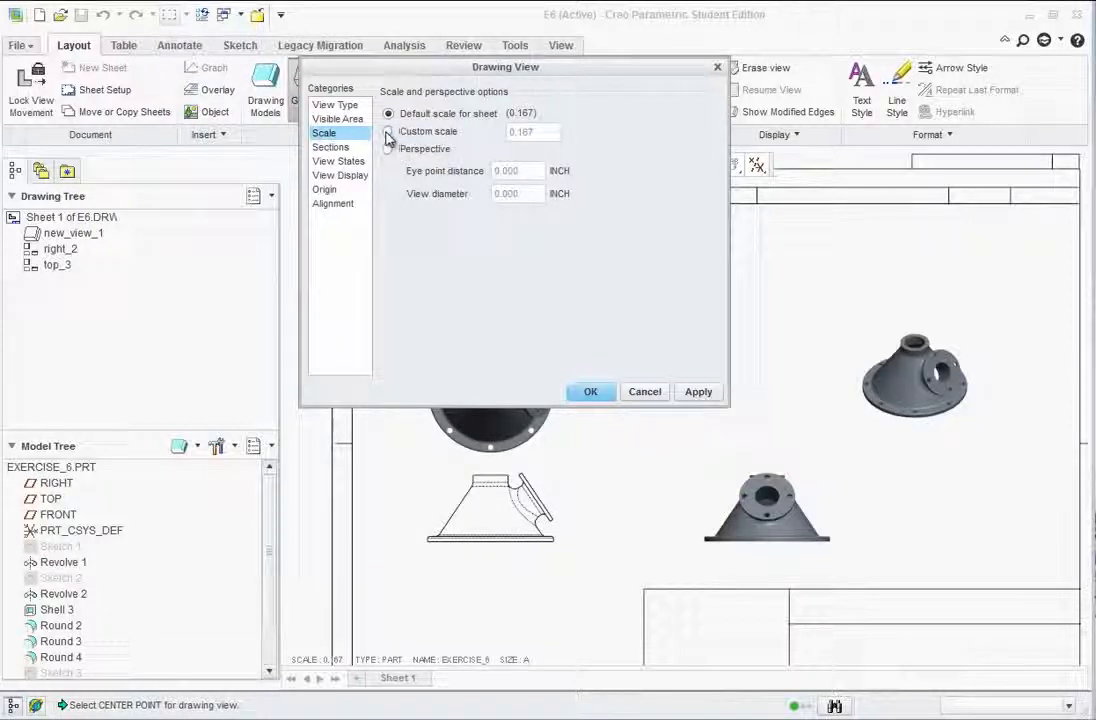
left_click(592, 392)
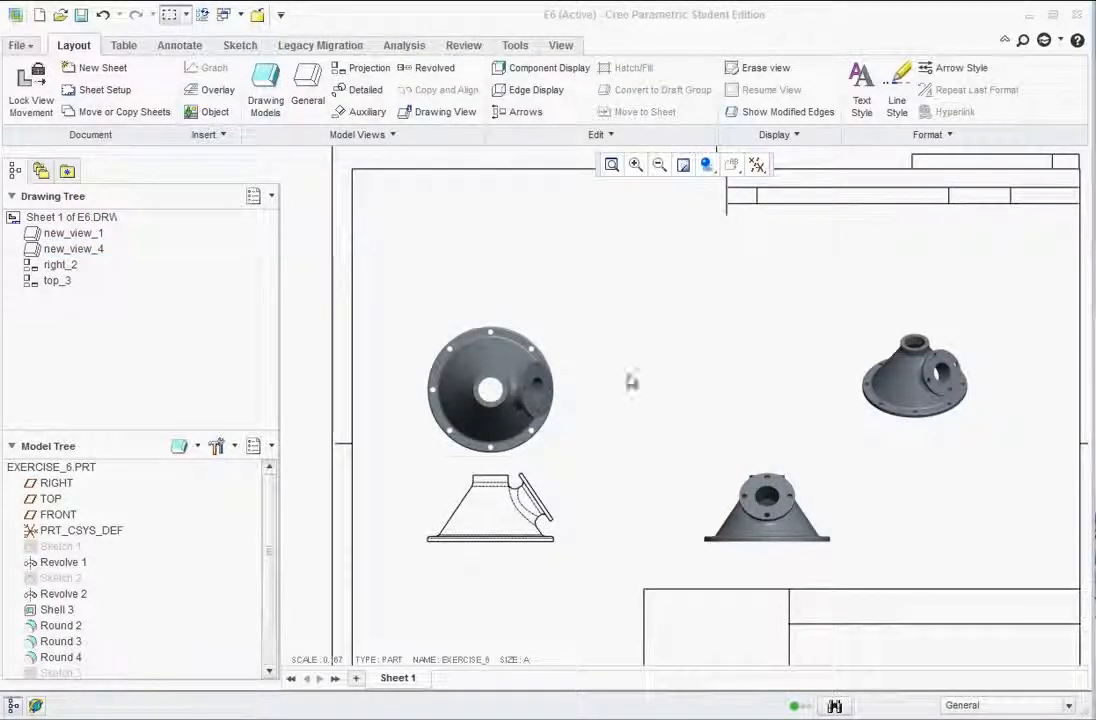
left_click(548, 453)
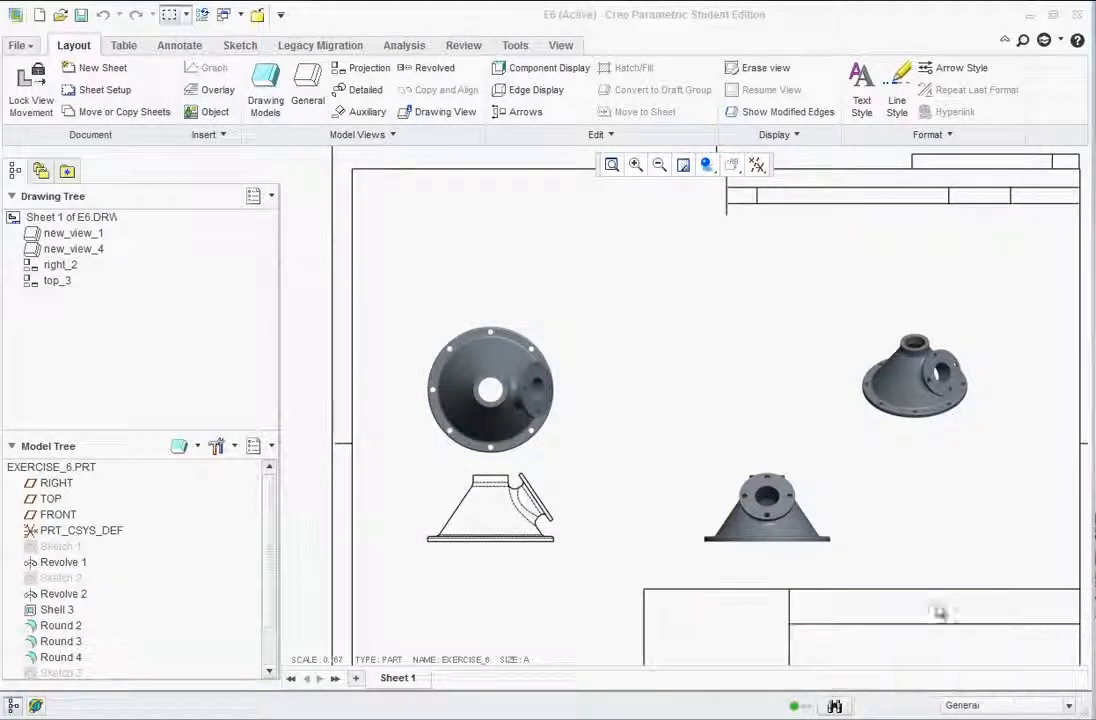
left_click(543, 445, "alt")
left_click(764, 522, "ctrl")
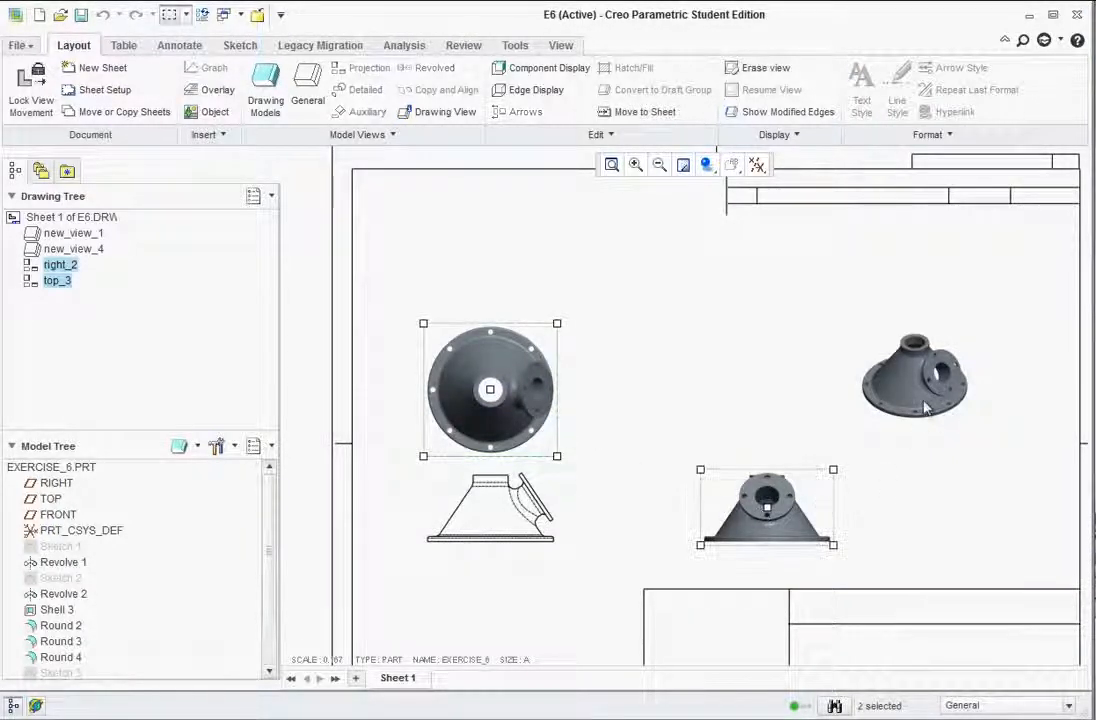
left_click(916, 392, "ctrl")
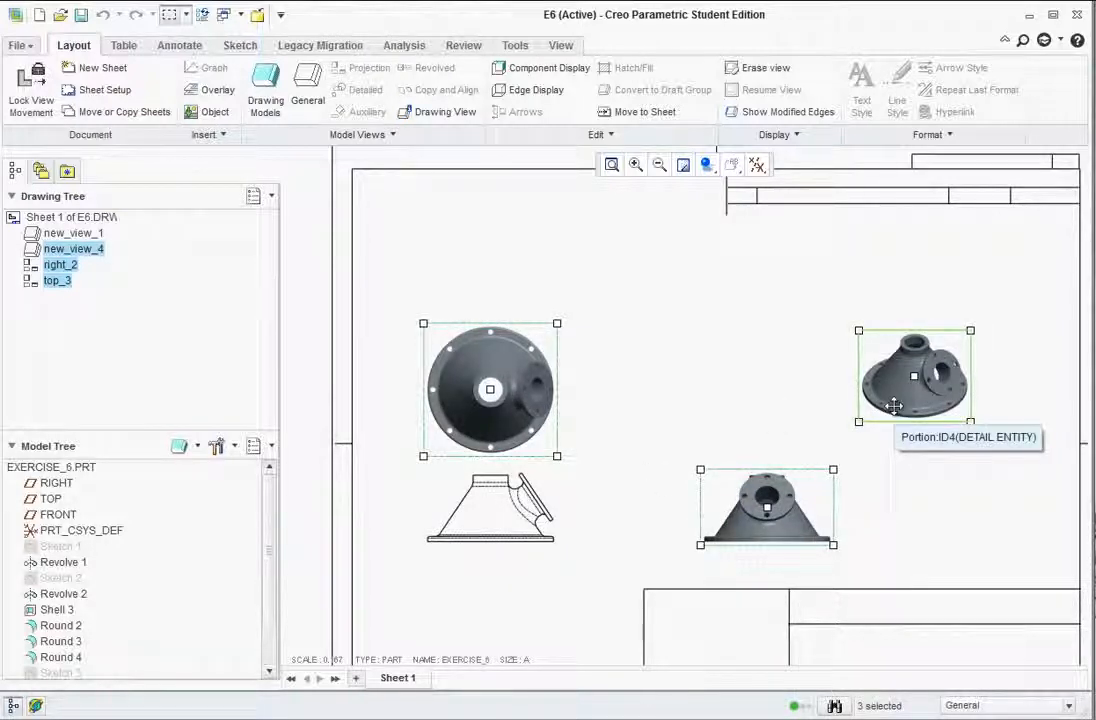
right_click(899, 398)
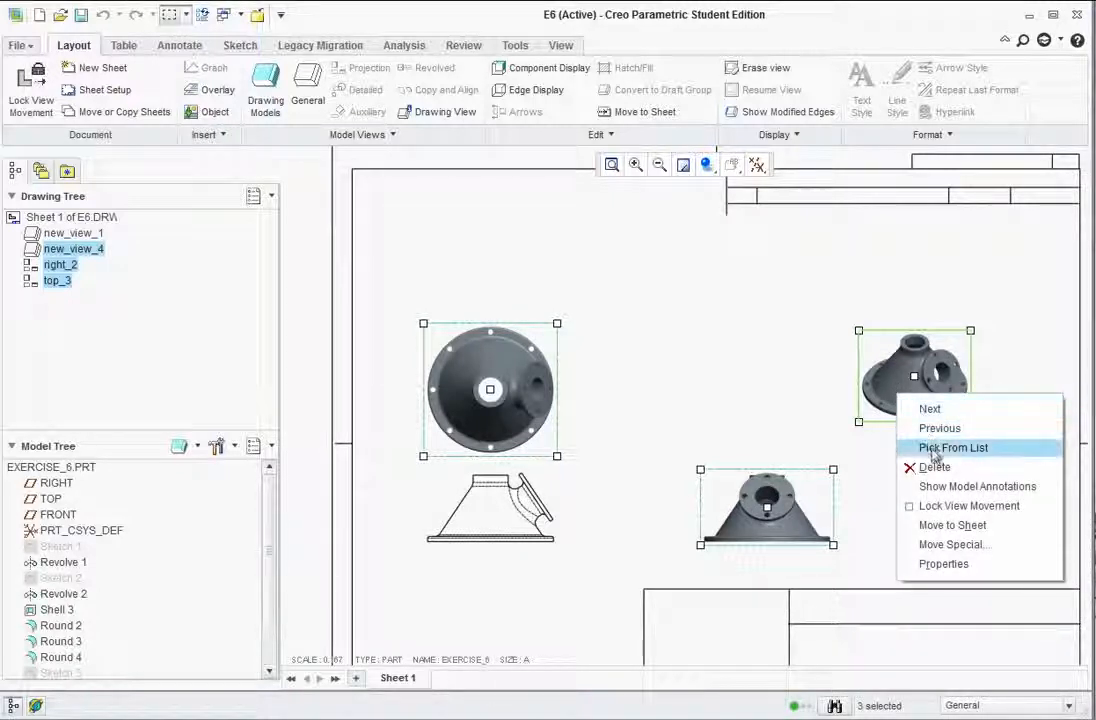
left_click(853, 457)
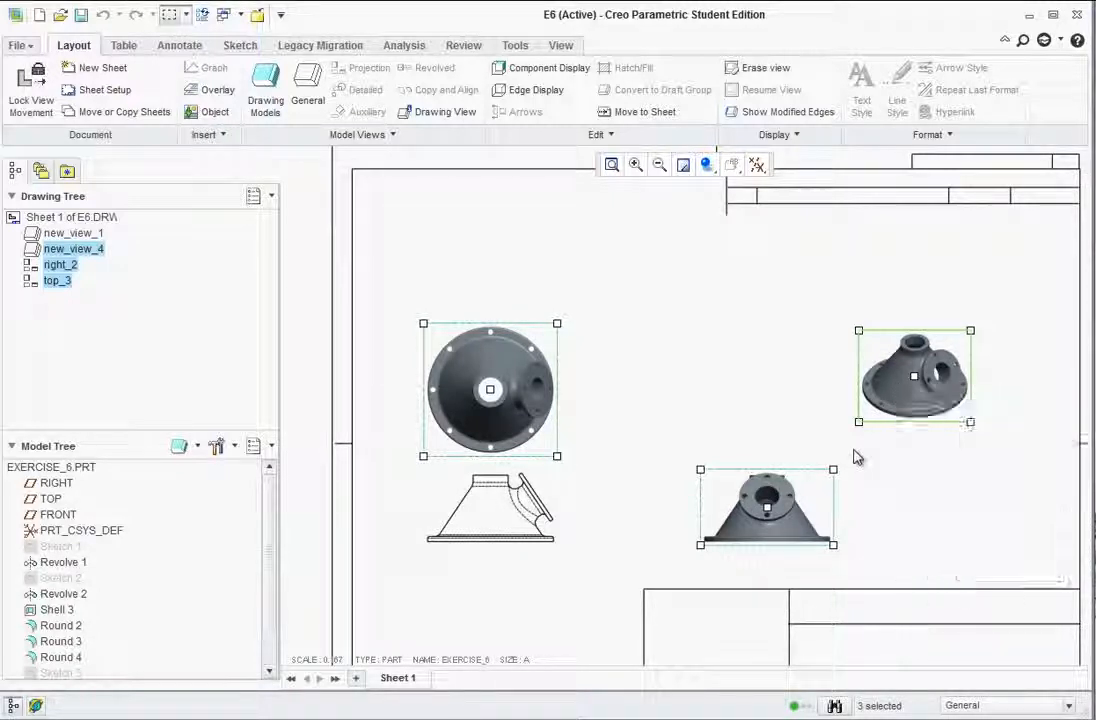
right_click(876, 451)
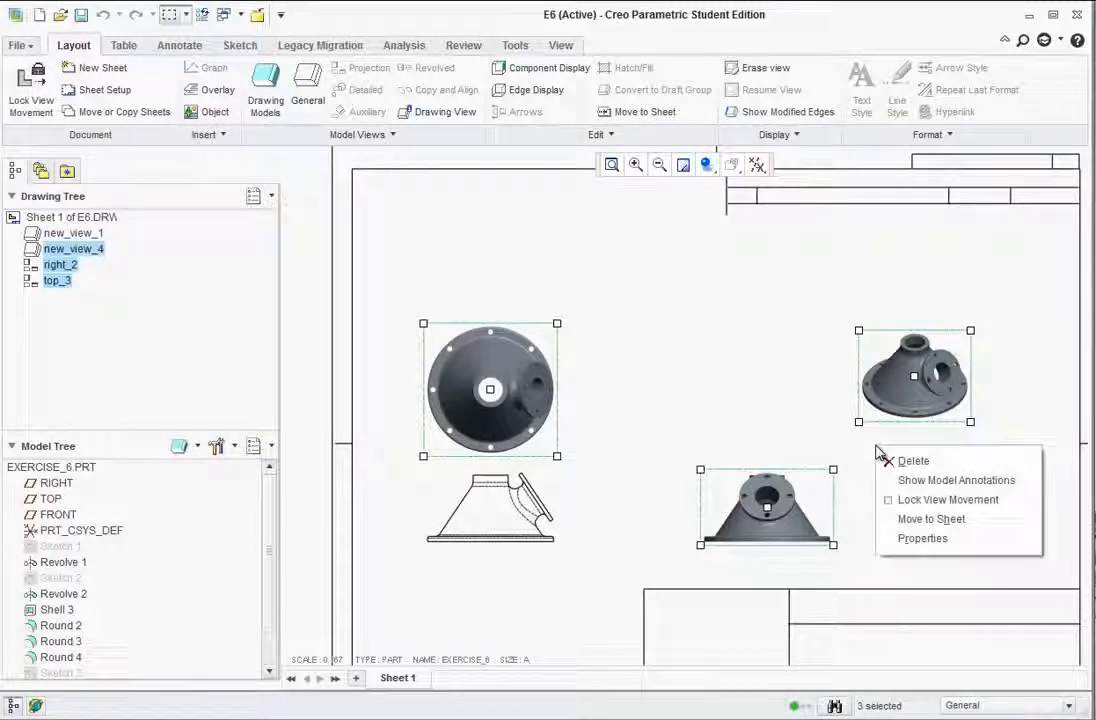
left_click(833, 420)
left_click(630, 376)
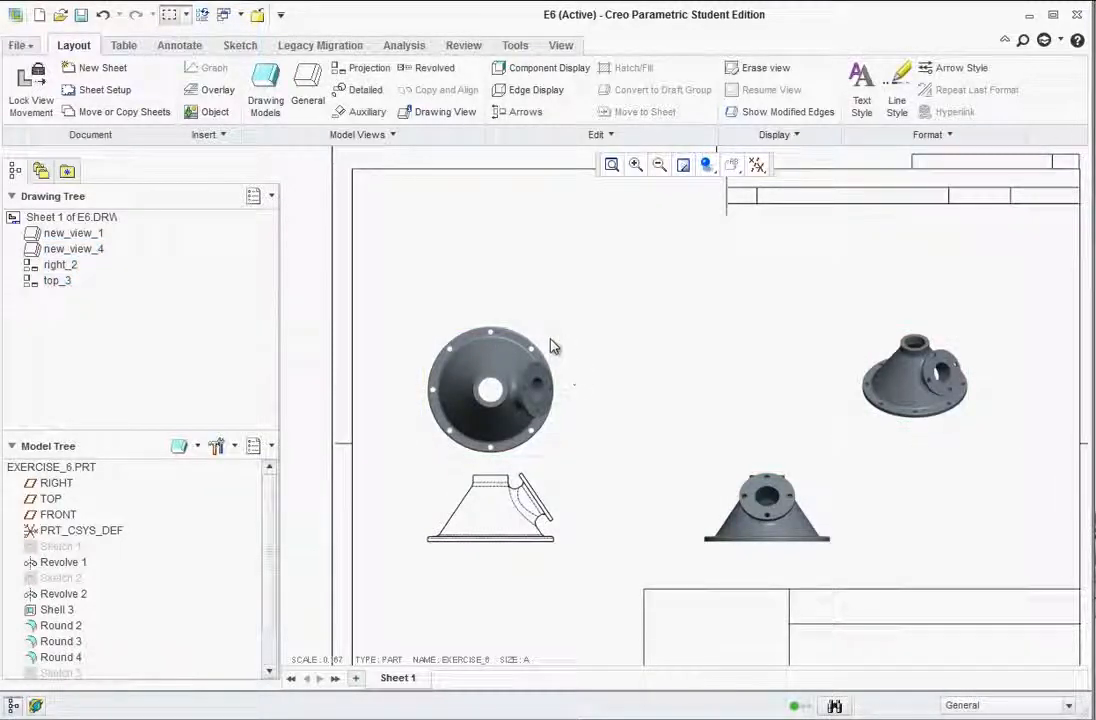
Step: Set the display style of the projected top and right views together to No Hidden with Phantom tangent edges
left_click(551, 346)
left_click(740, 505, "ctrl")
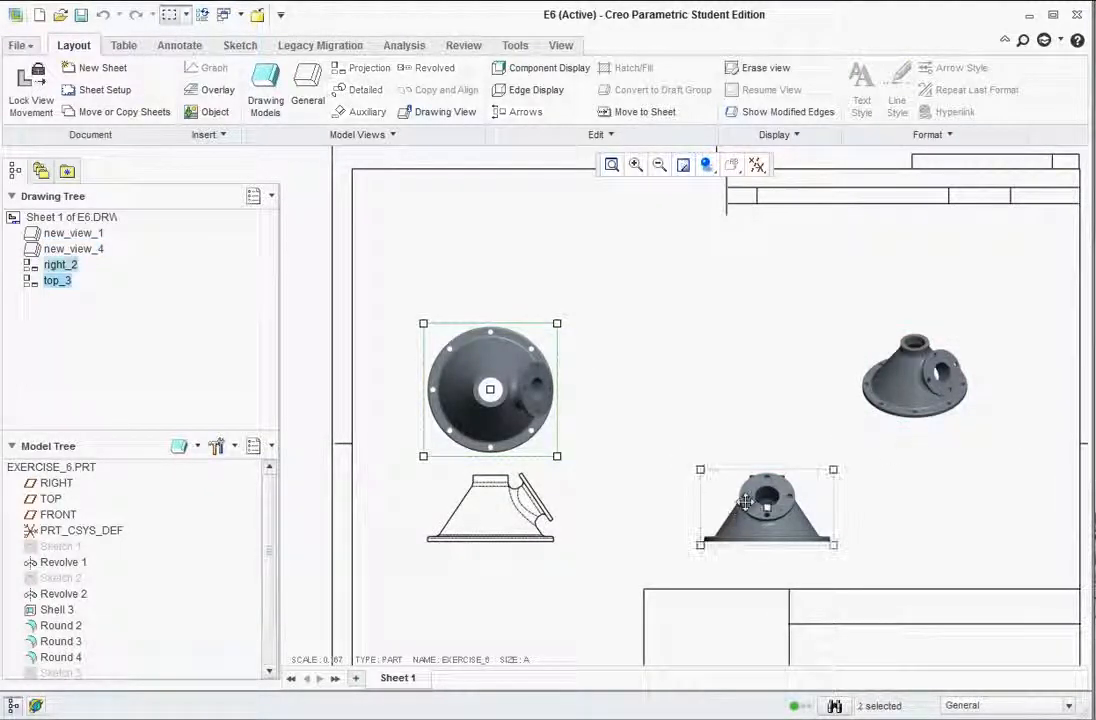
left_click(877, 410, "ctrl")
double_click(906, 396, "ctrl")
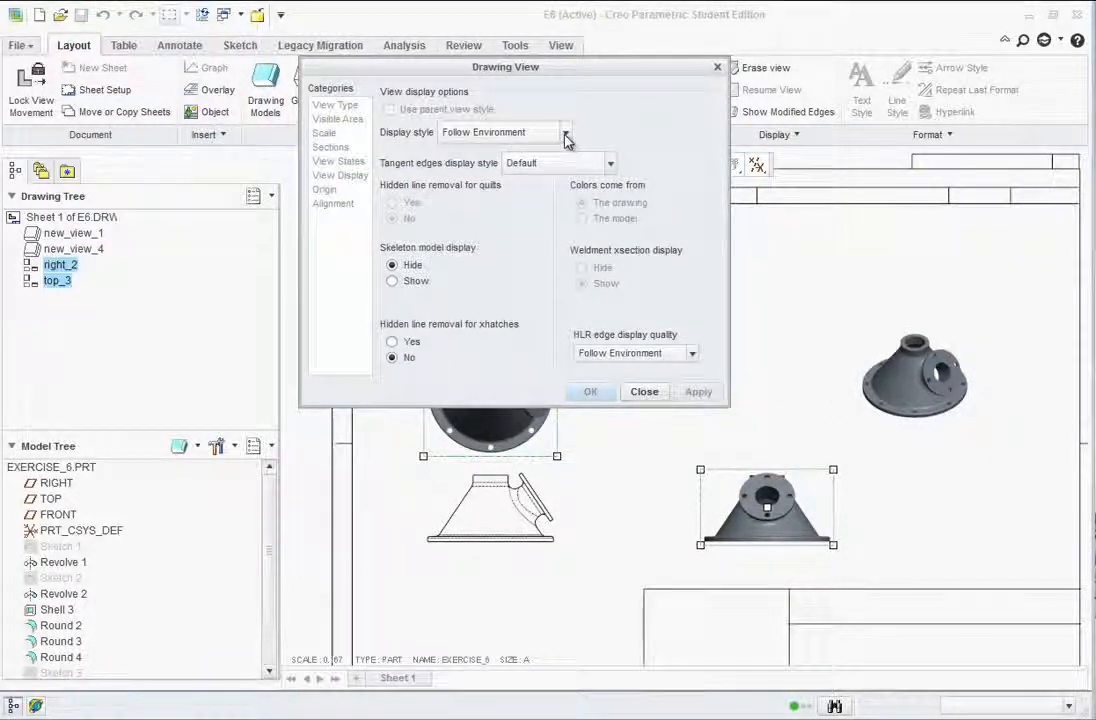
left_click_drag(528, 69, 561, 97)
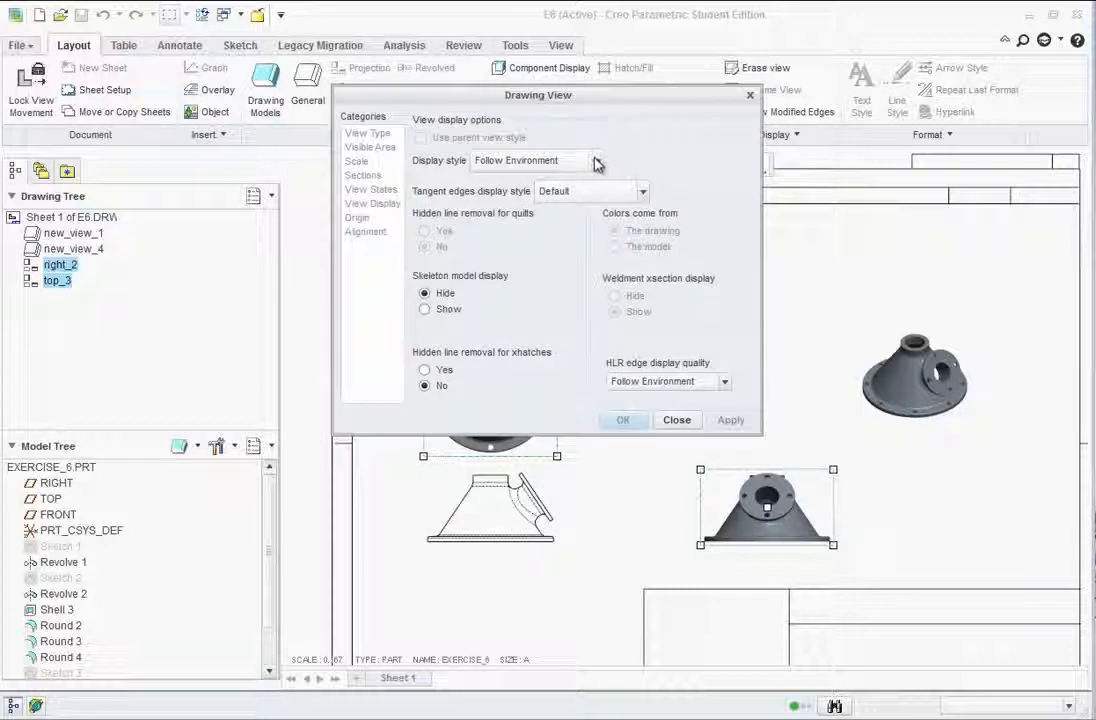
left_click(596, 162)
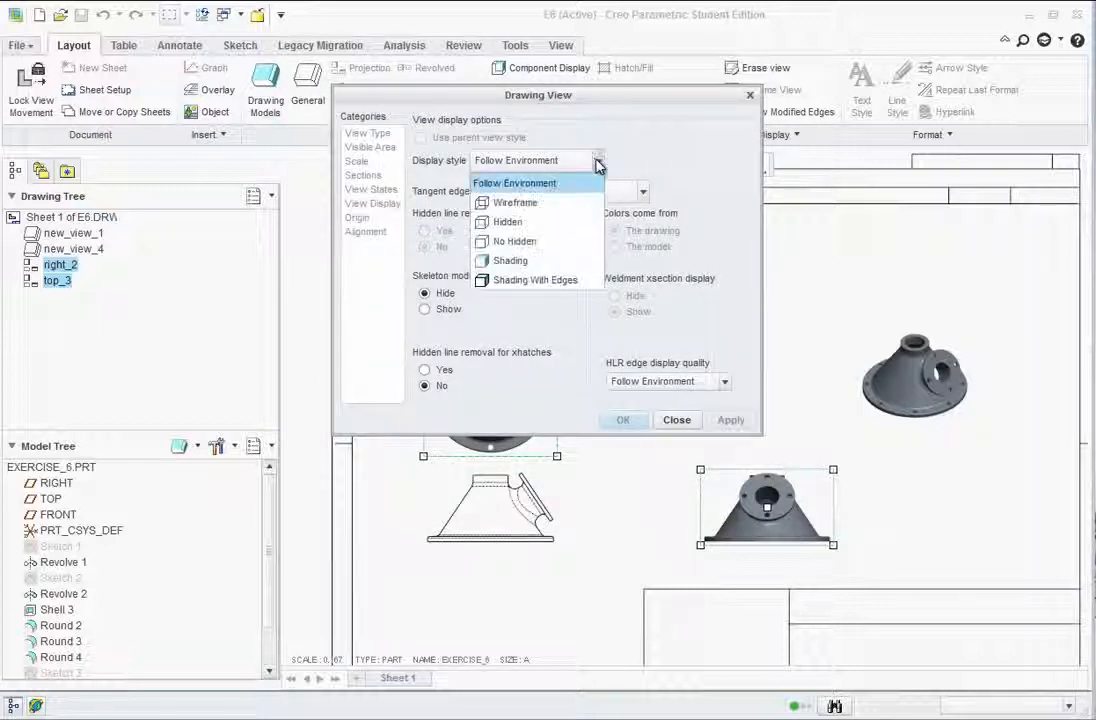
left_click(508, 240)
left_click(643, 191)
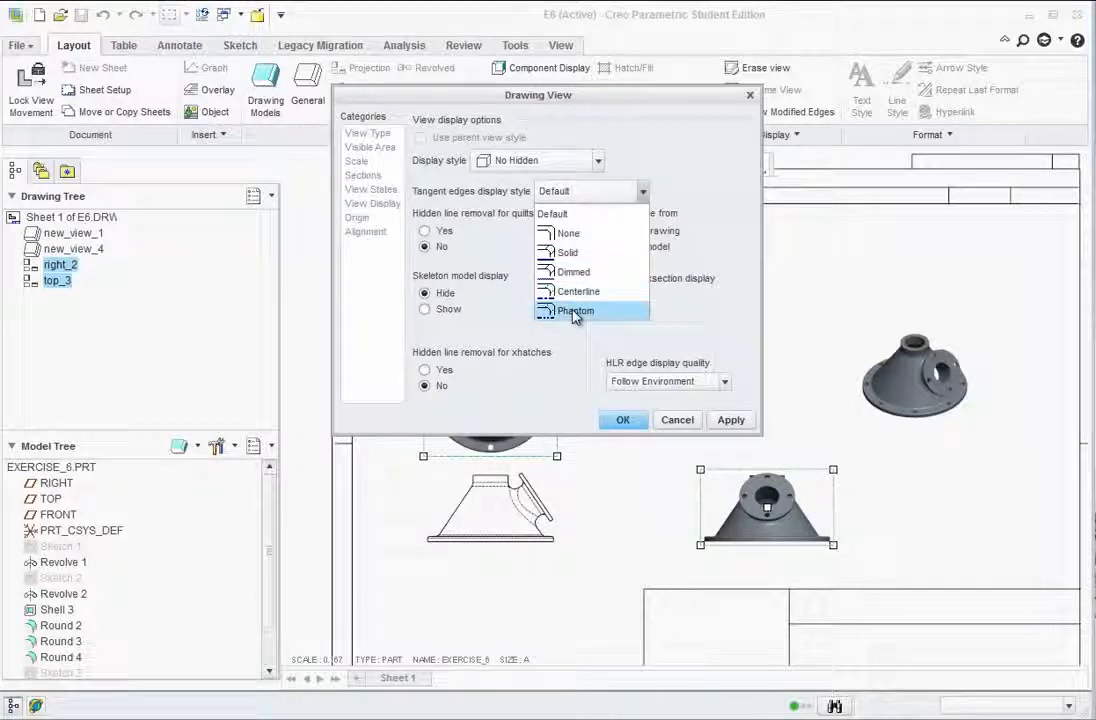
left_click(576, 311)
left_click(731, 420)
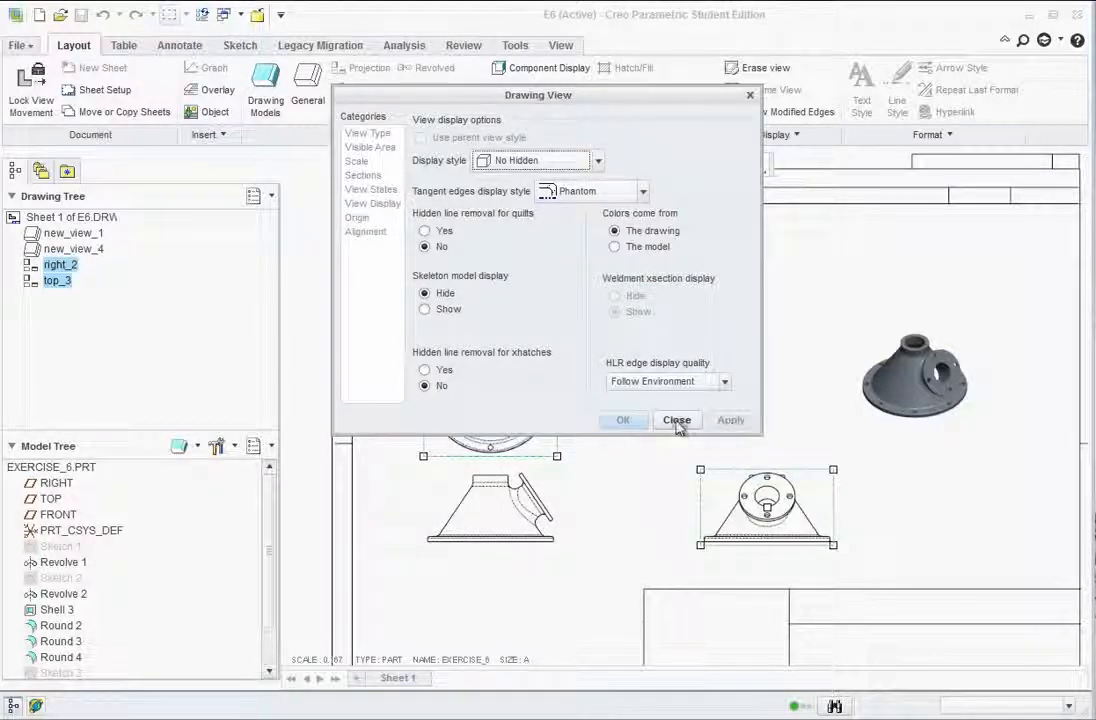
left_click(677, 420)
Step: Set the isometric view's display style to No Hidden and its tangent edges display style to Phantom
left_click(866, 400)
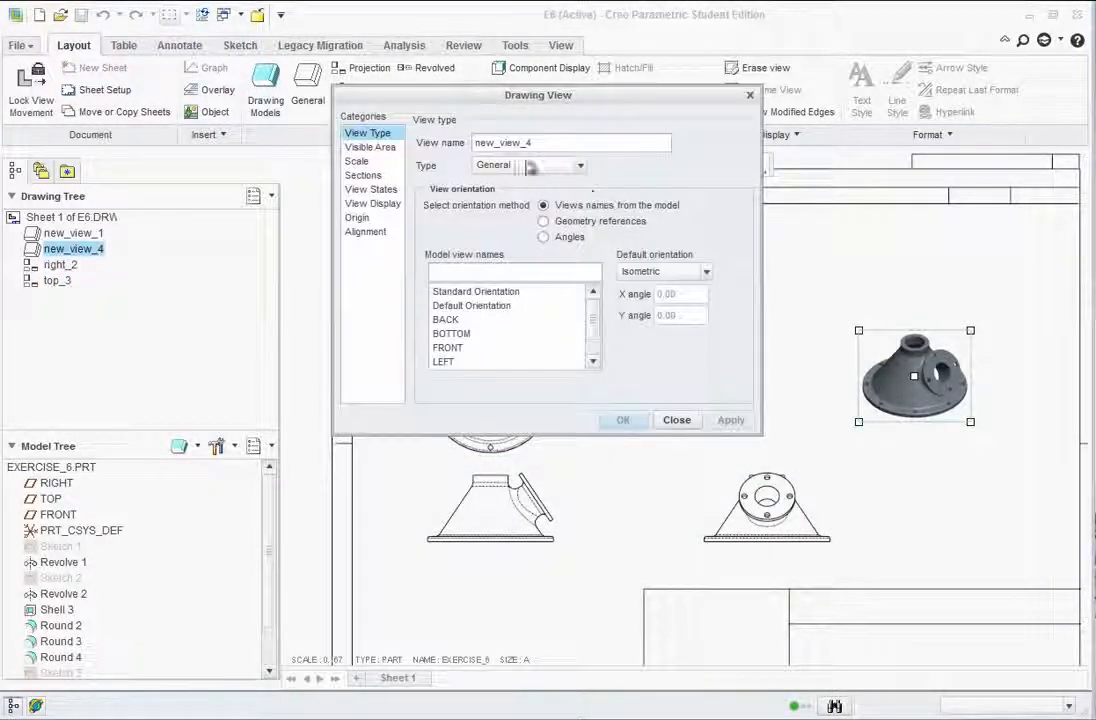
left_click(370, 189)
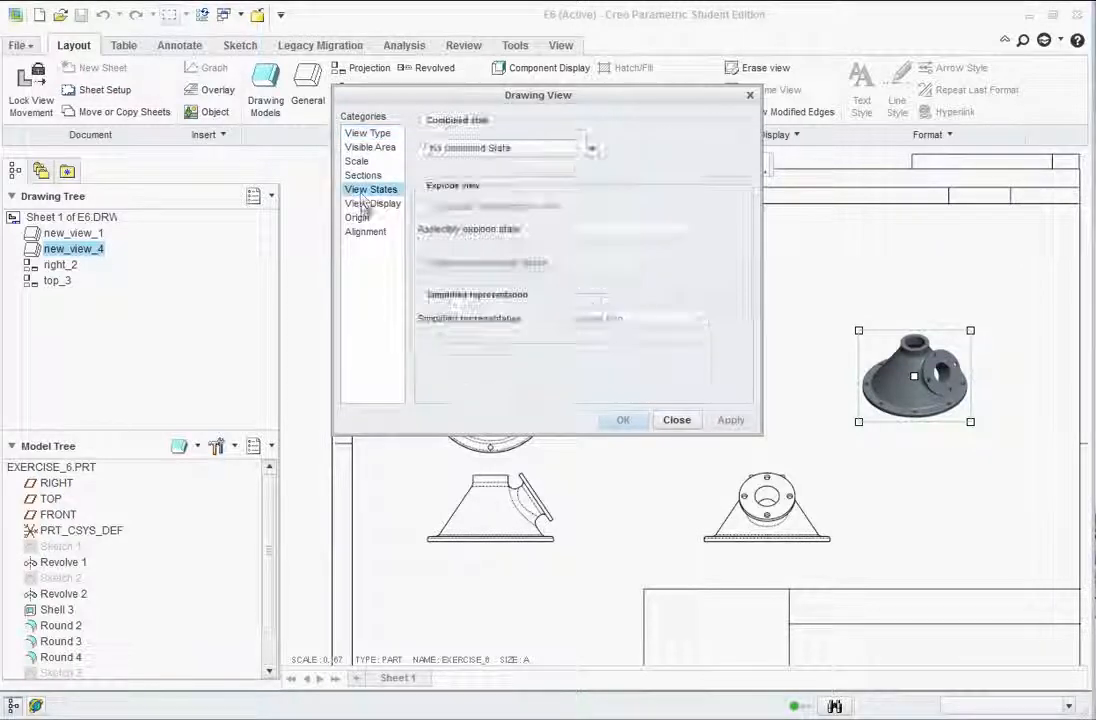
left_click(372, 203)
left_click(526, 162)
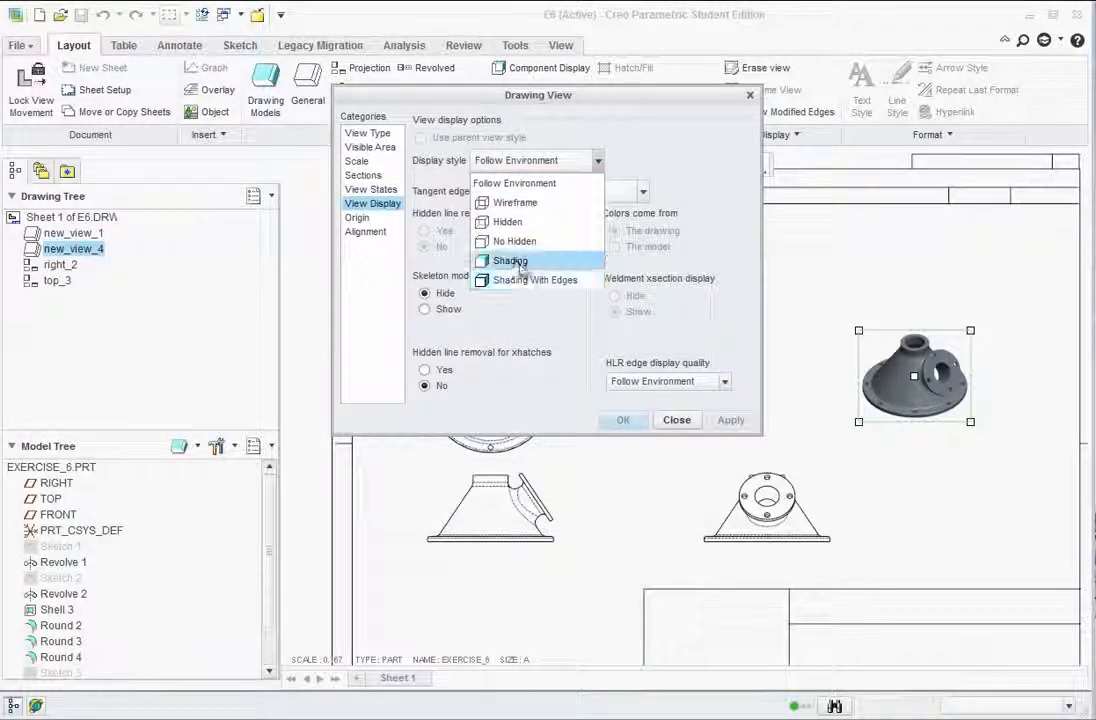
left_click(540, 241)
left_click(590, 191)
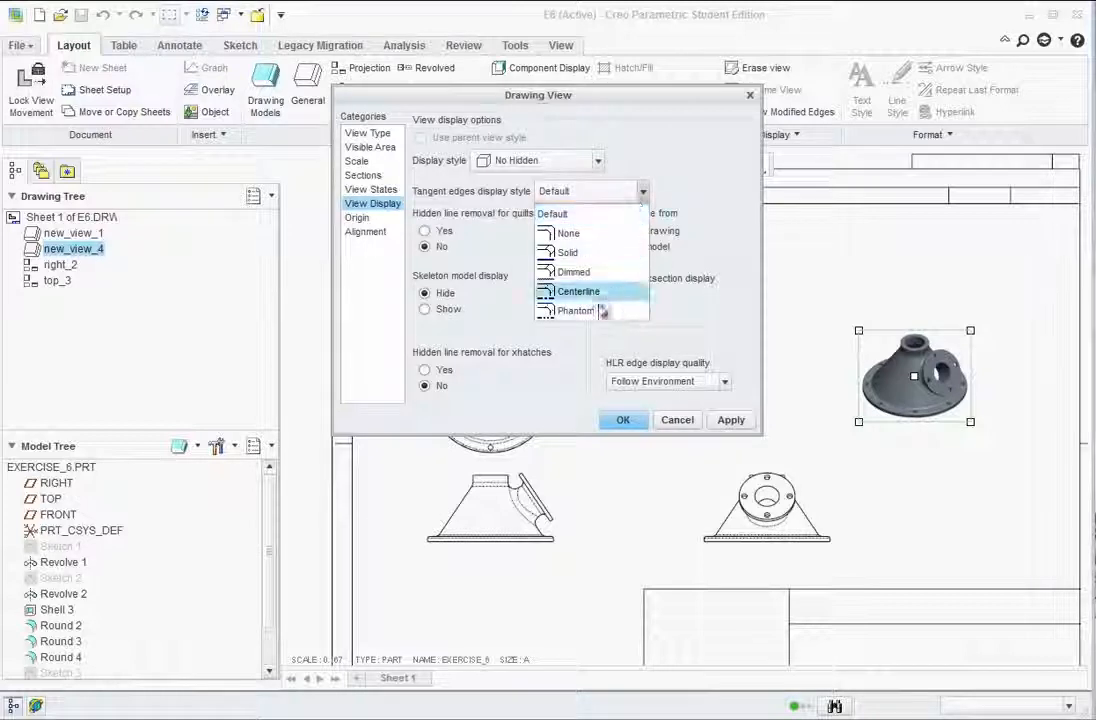
left_click(572, 308)
left_click(624, 420)
left_click(900, 455)
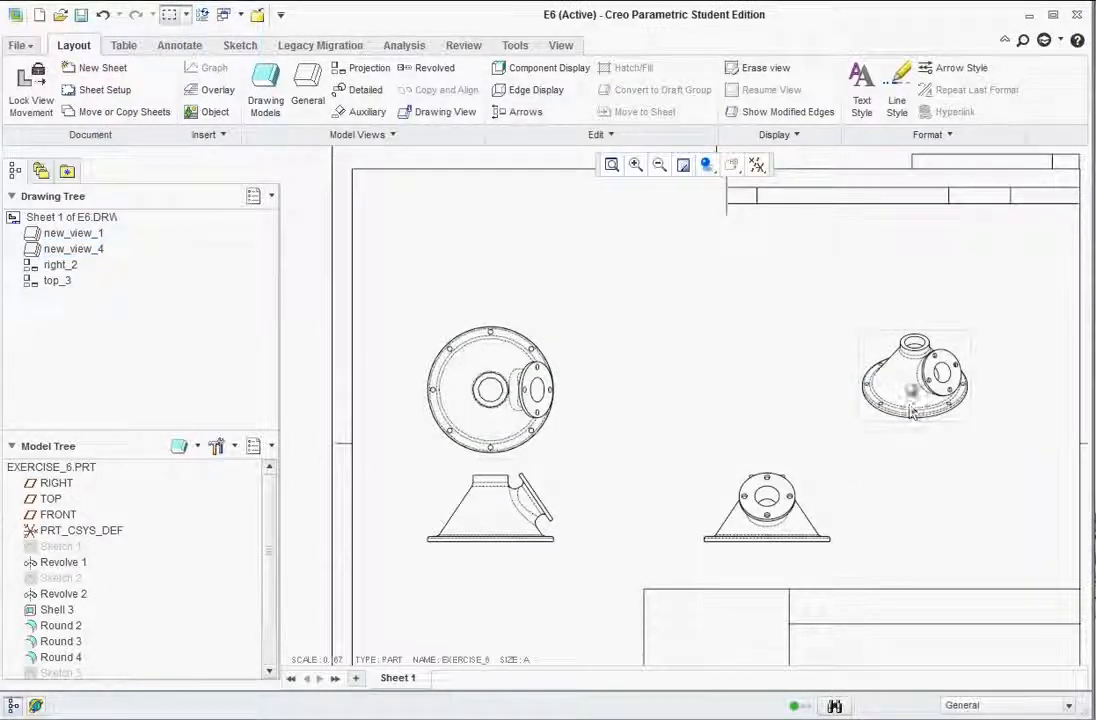
Step: Move the isometric view farther up and to the right on the sheet and deselect it
left_click(913, 386)
left_click_drag(915, 378, 984, 318)
left_click(800, 450)
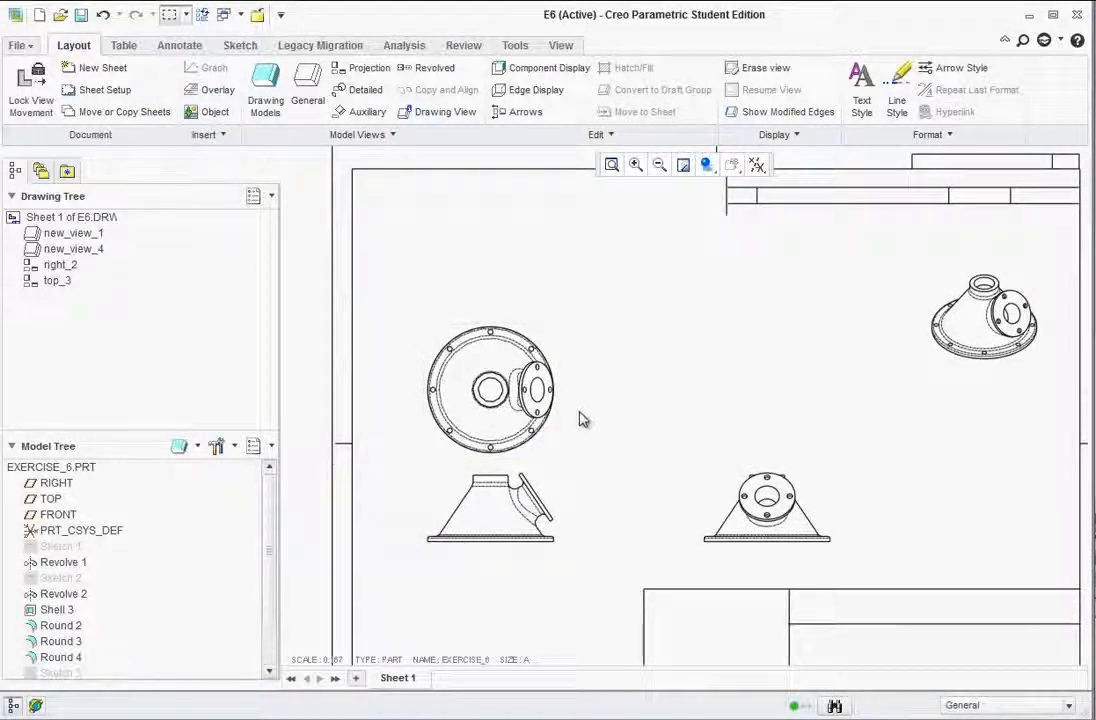
Step: Turn on the display of datum planes in the drawing views
left_click(757, 167)
left_click(758, 287)
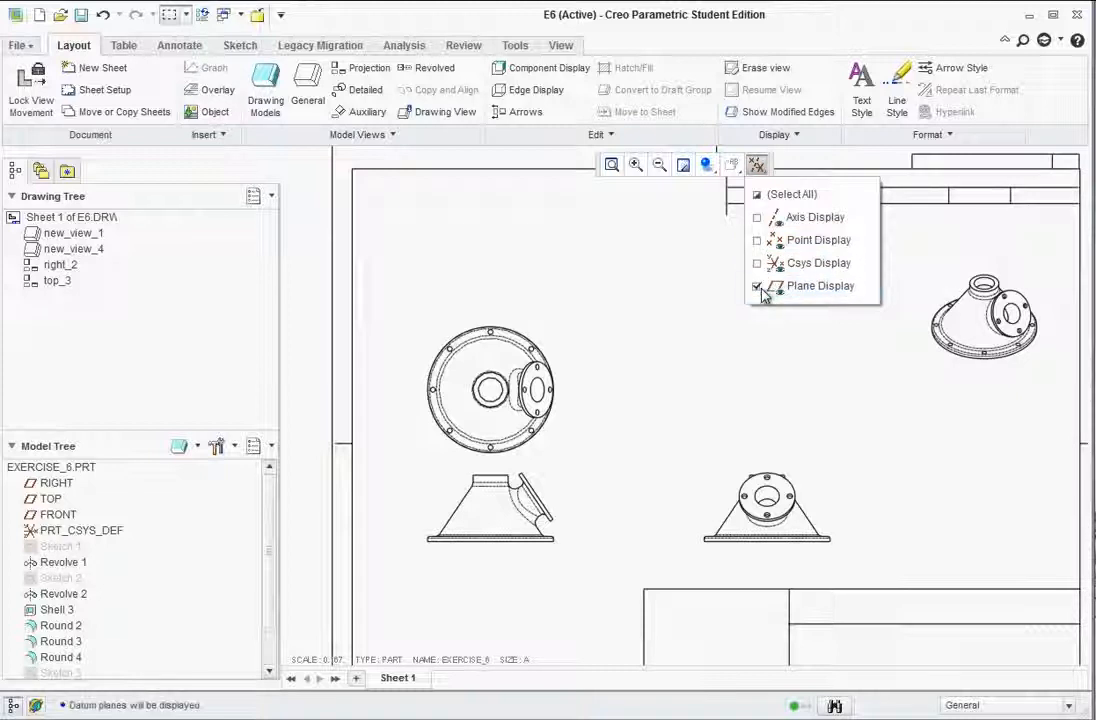
left_click(632, 388)
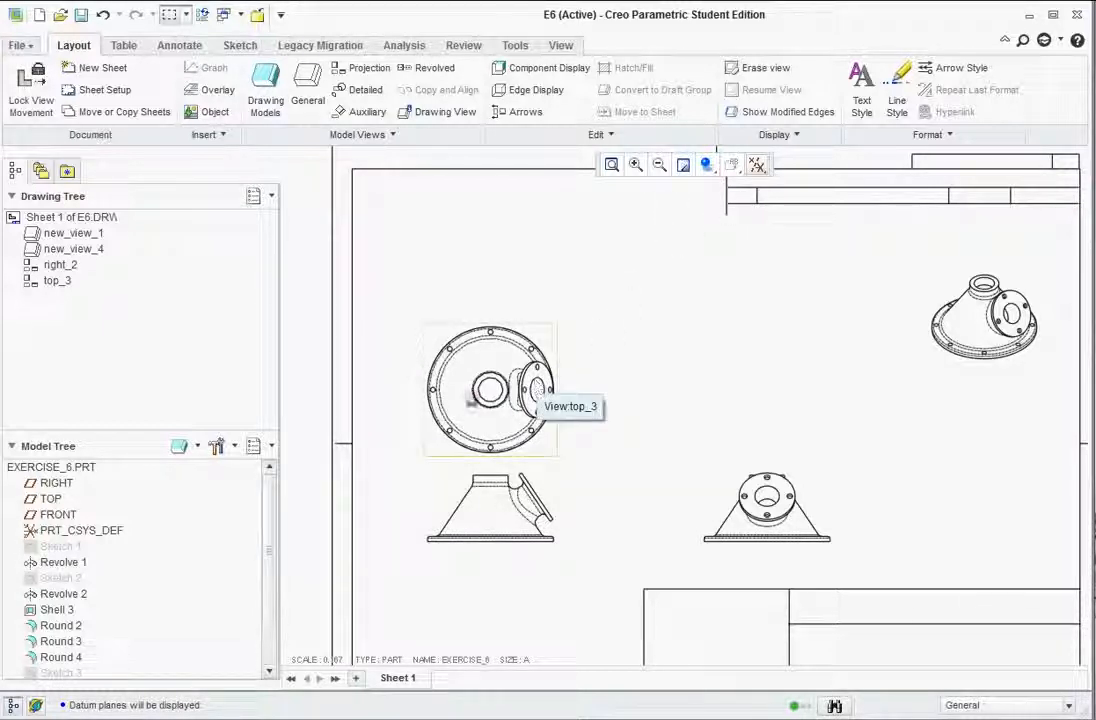
scroll(646, 380, "up", 3)
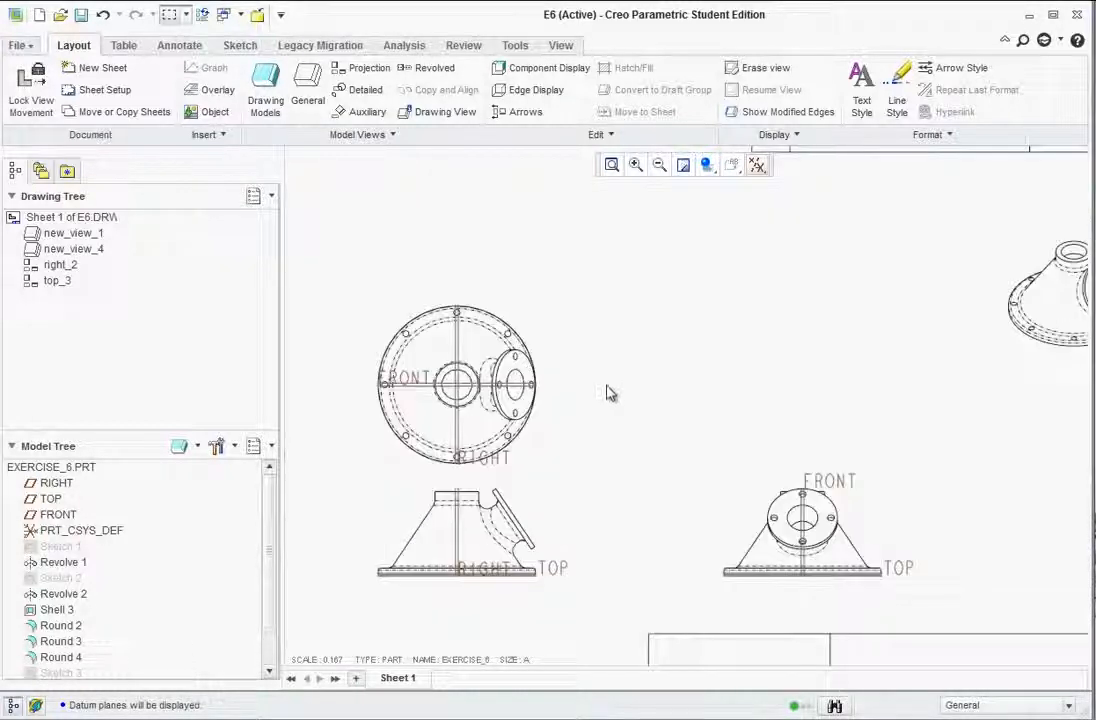
scroll(415, 439, "up", 1)
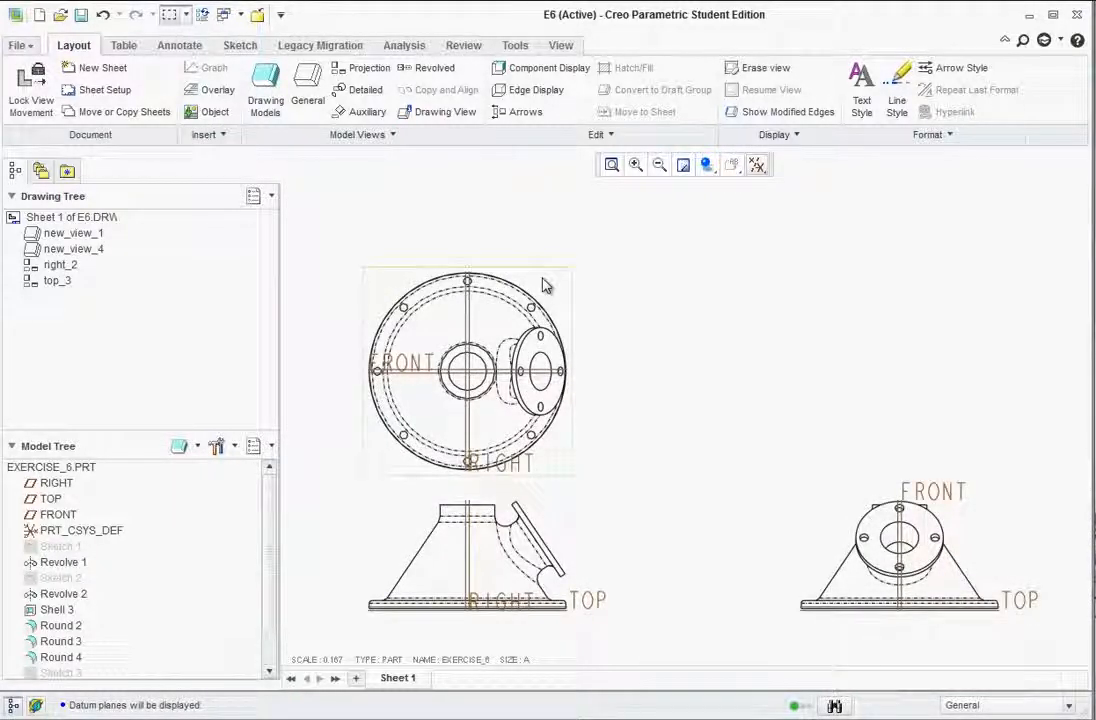
Step: Insert a projection view from the top view and place it directly above that view
left_click(366, 68)
scroll(448, 300, "down", 3)
left_click(500, 345)
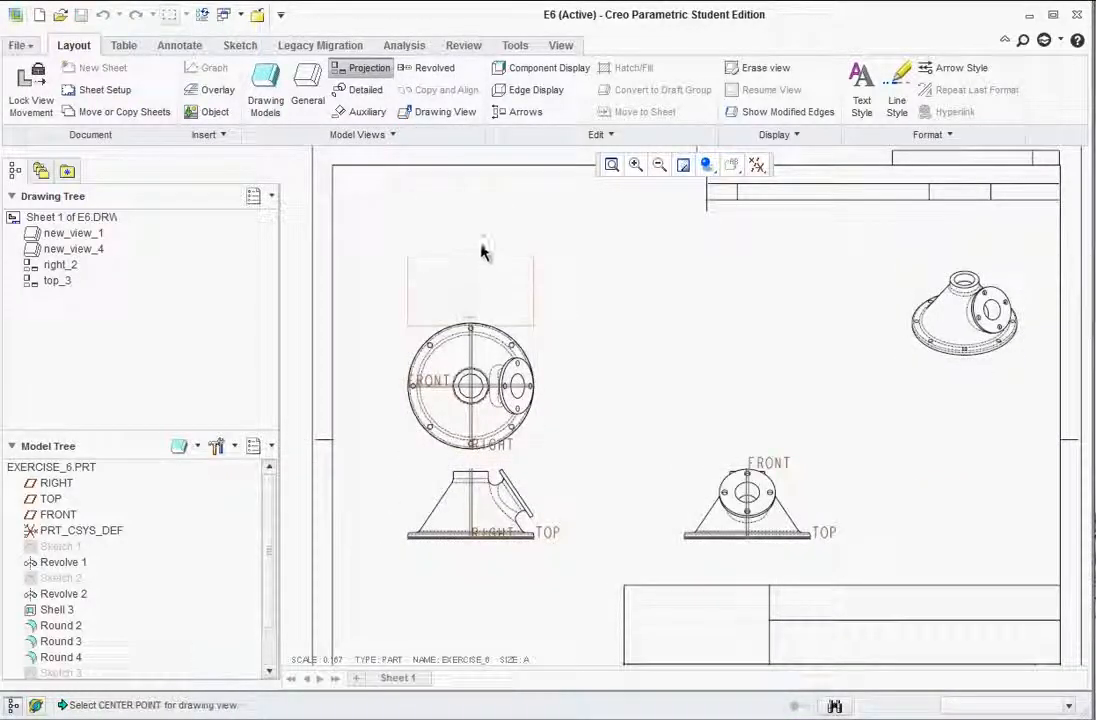
left_click(481, 262)
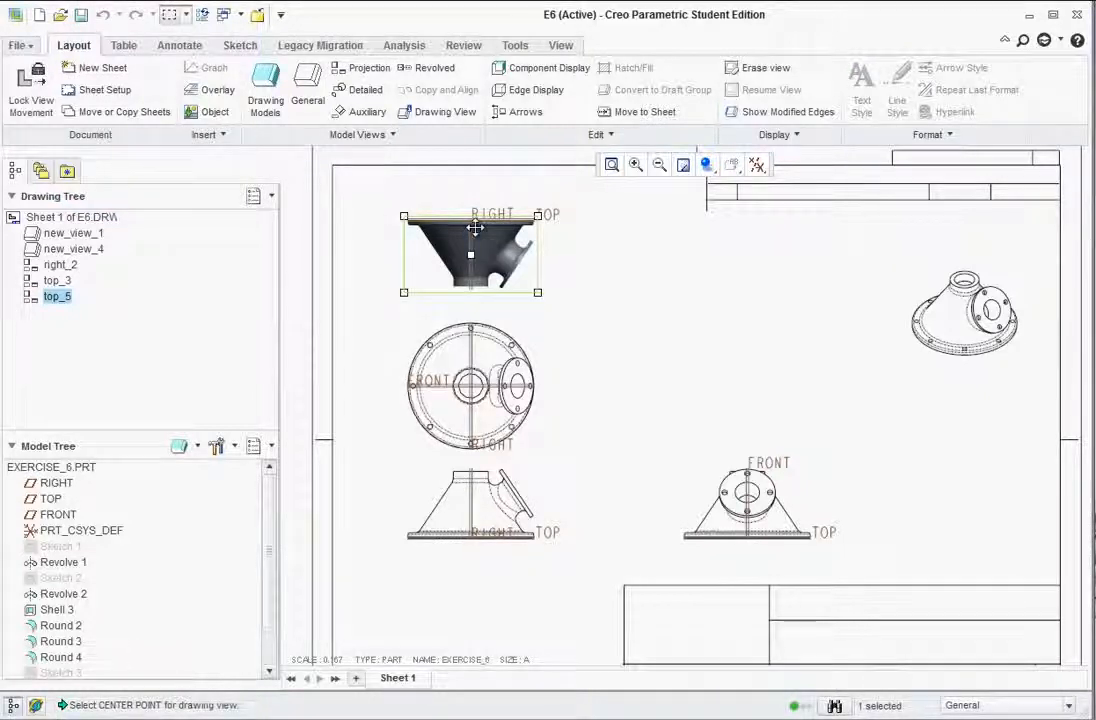
Step: Add a 2D cross-section to the uppermost projected view, creating it as a new Planar, Single section
scroll(475, 229, "up", 2)
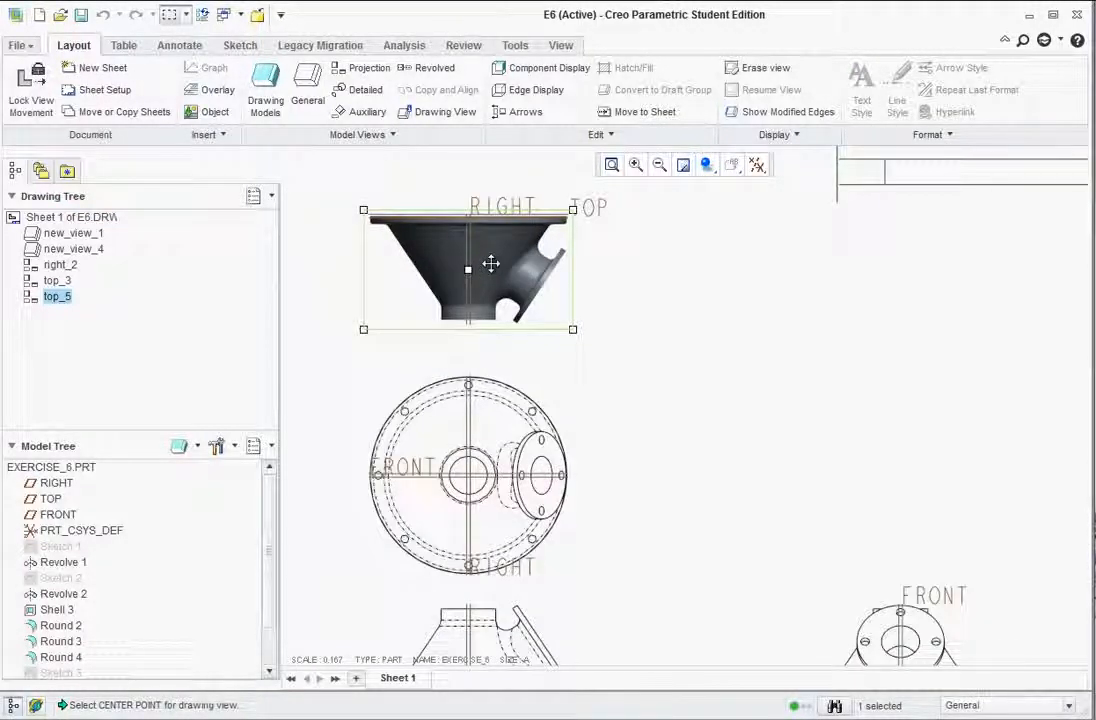
double_click(491, 263)
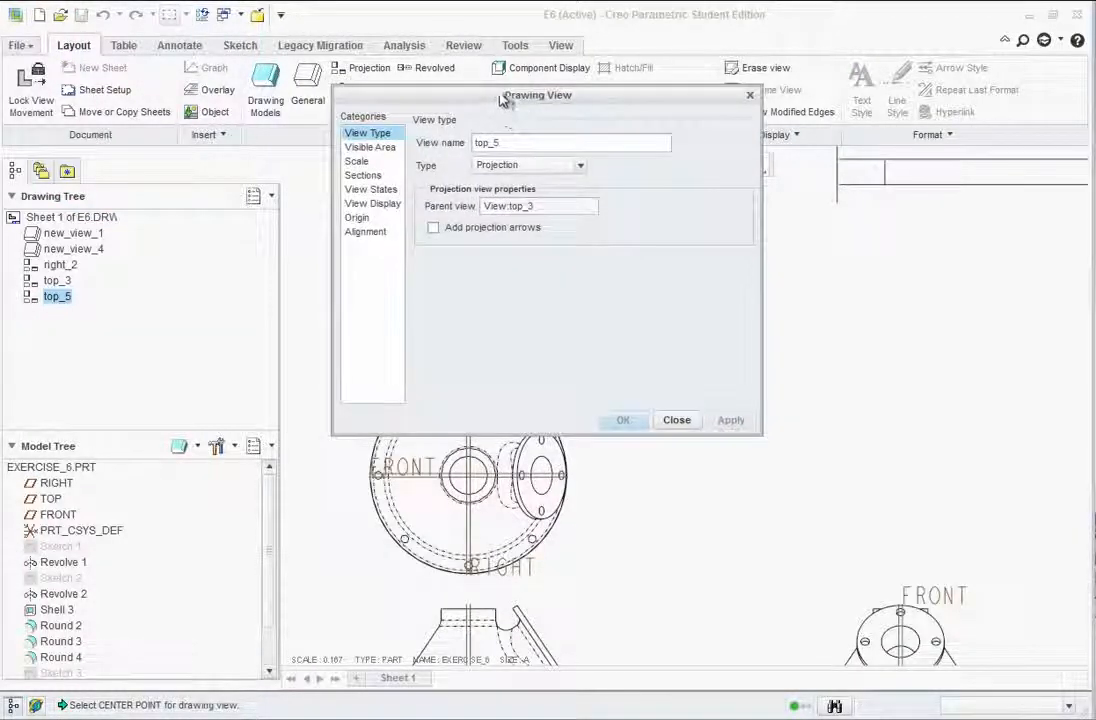
left_click_drag(503, 101, 842, 148)
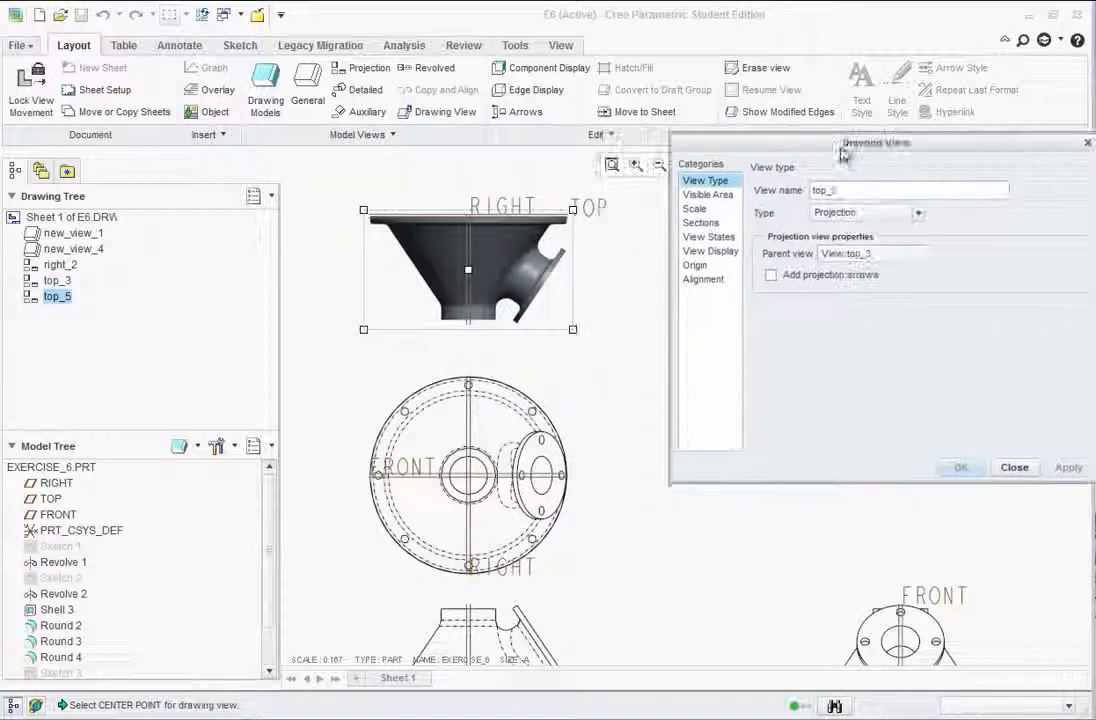
left_click(700, 223)
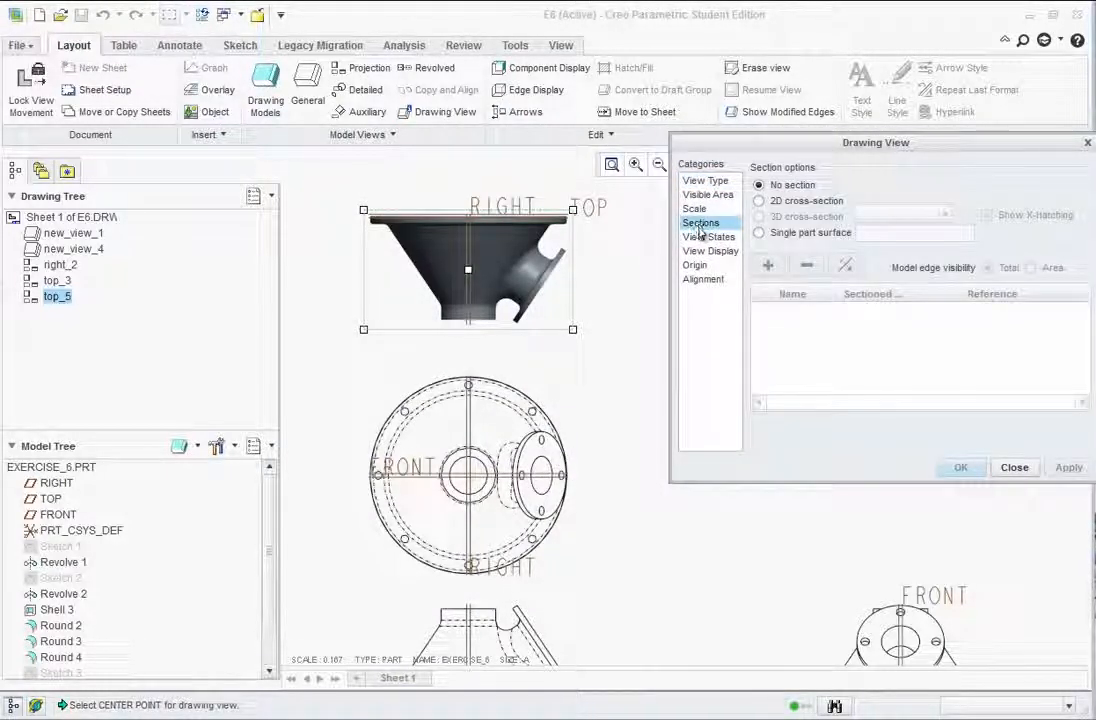
left_click(760, 201)
left_click(768, 266)
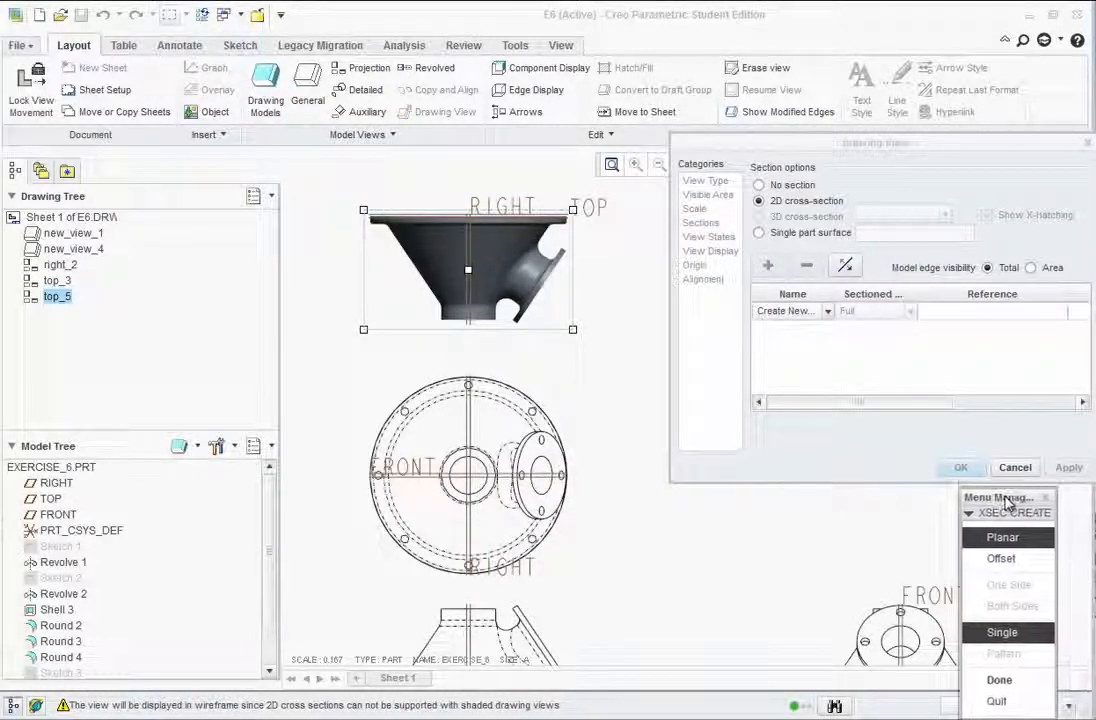
left_click(1001, 633)
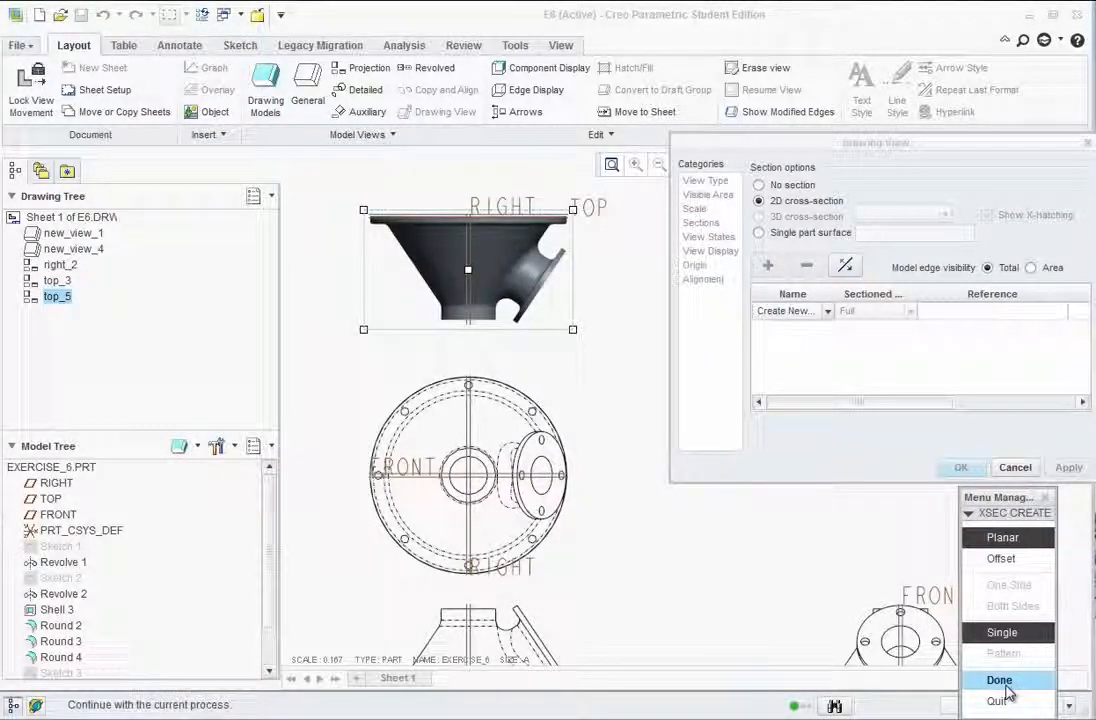
left_click(1000, 680)
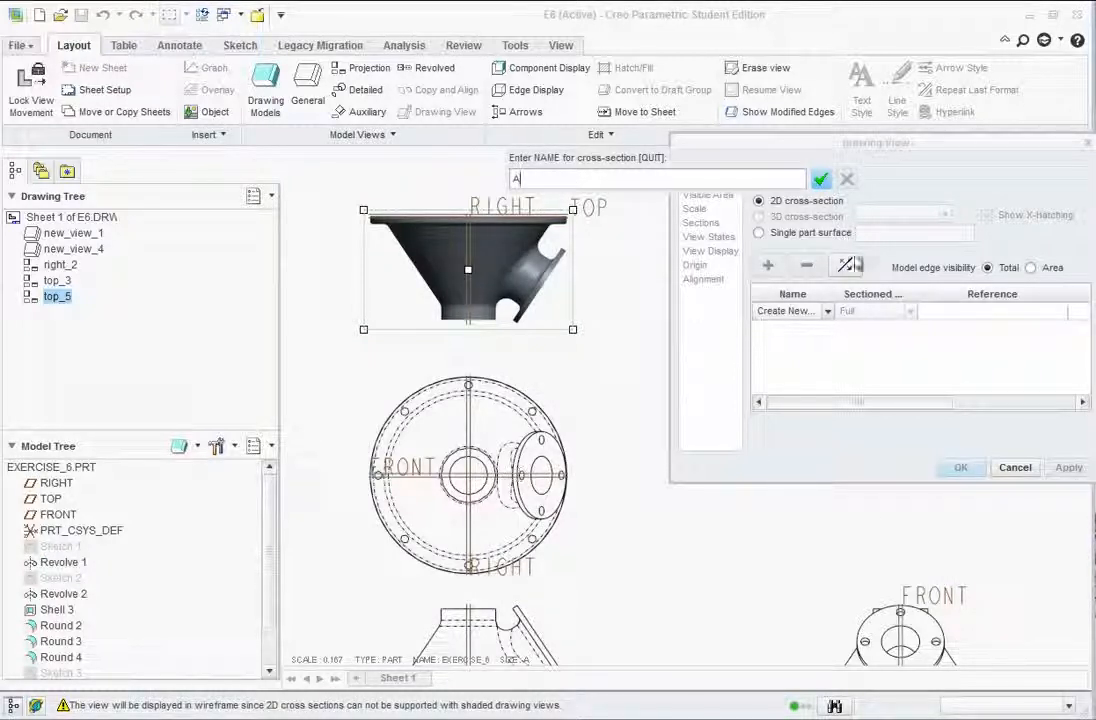
Step: Name the cross-section A, define it by the FRONT datum plane picked in the top view, and apply it as a Full section
type("A")
left_click(820, 179)
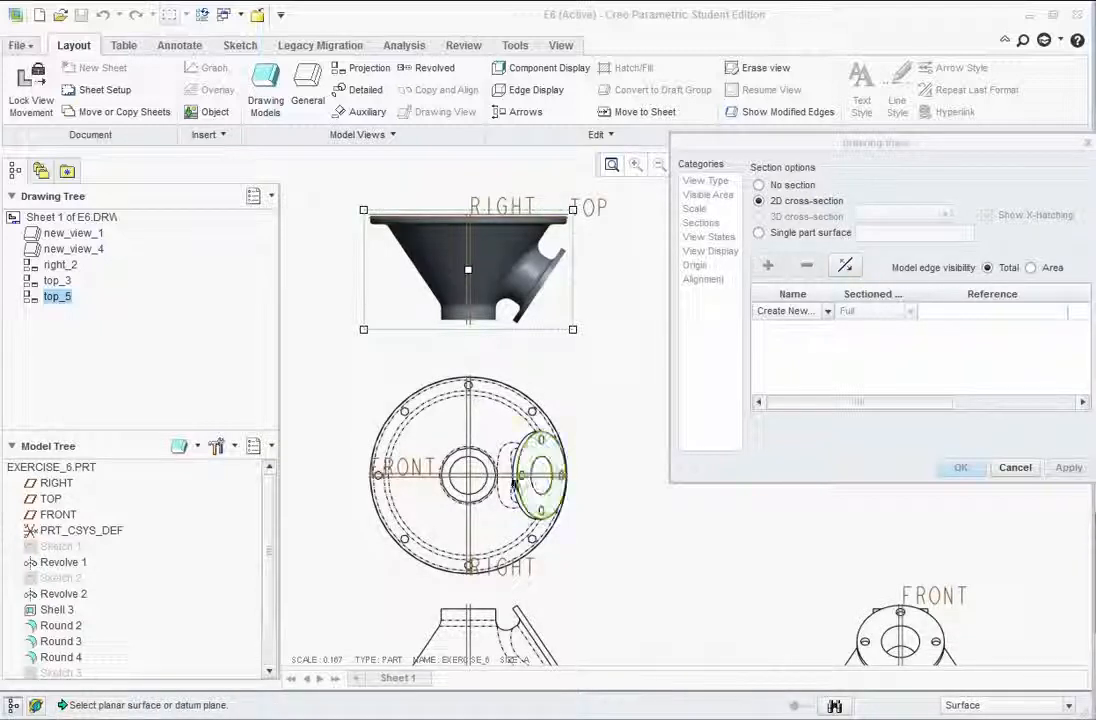
left_click(381, 480)
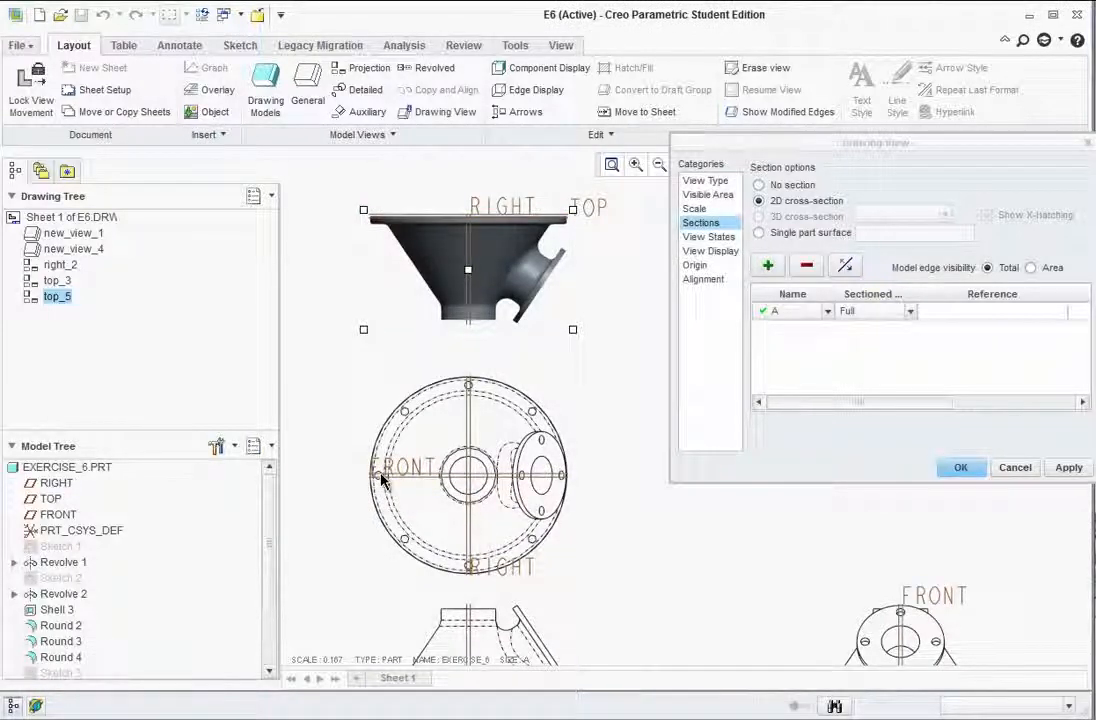
left_click(1066, 470)
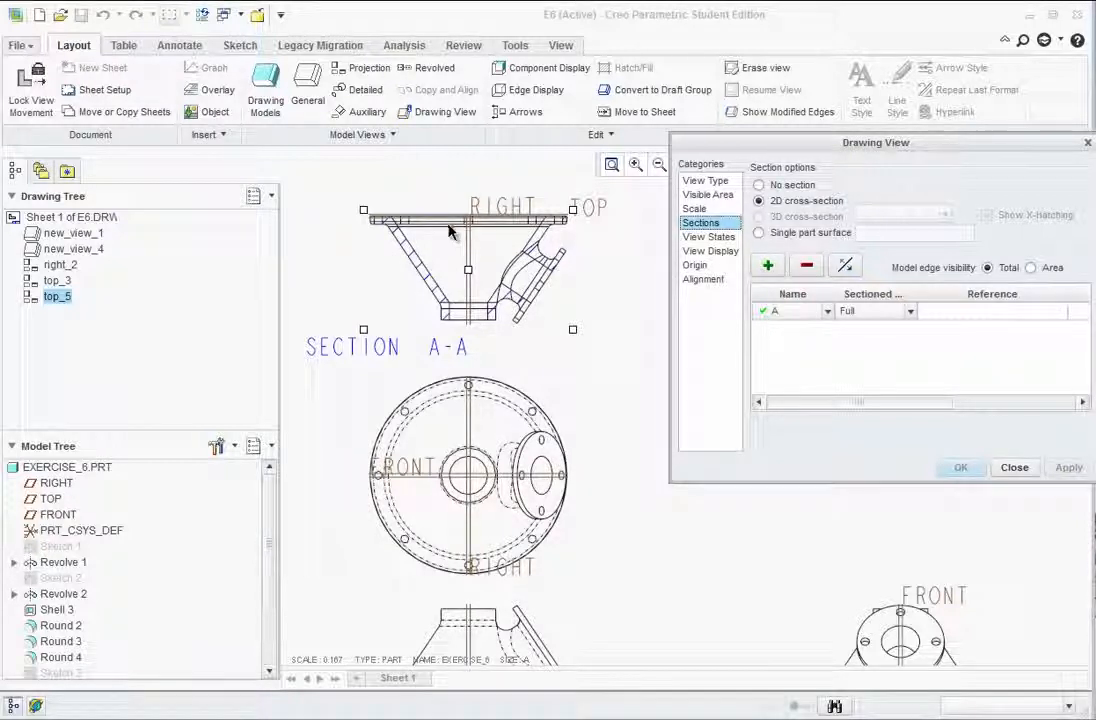
Step: Set the section view's display style to No Hidden and its tangent edges display style to Phantom
left_click(712, 238)
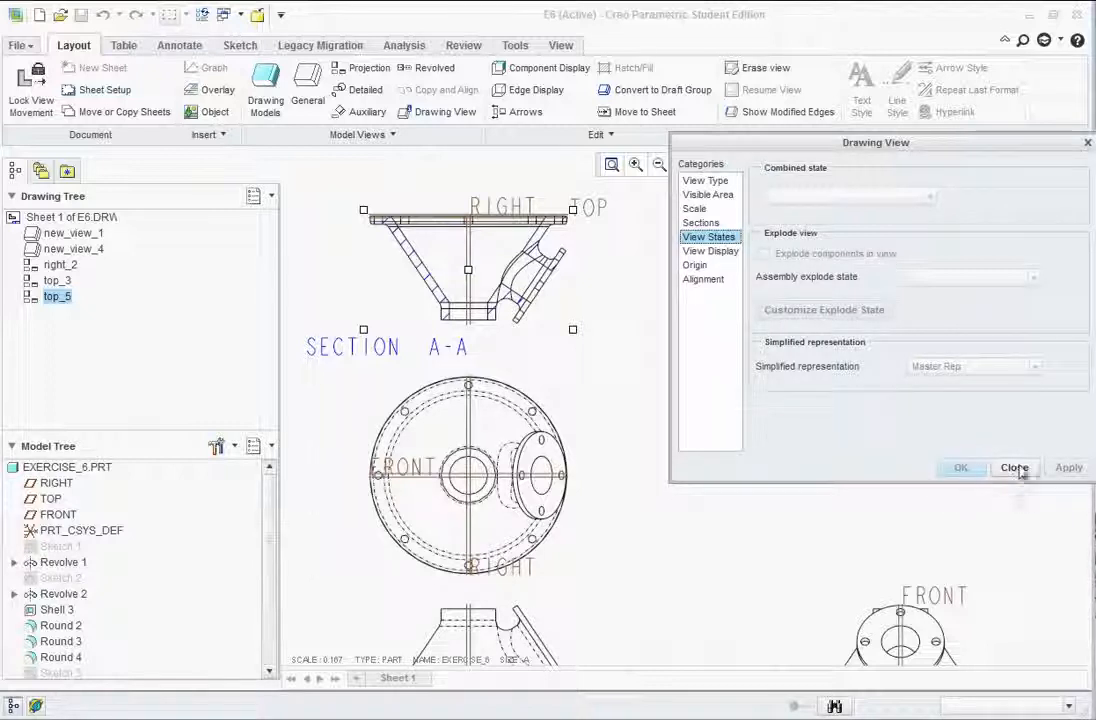
left_click(710, 251)
left_click(935, 208)
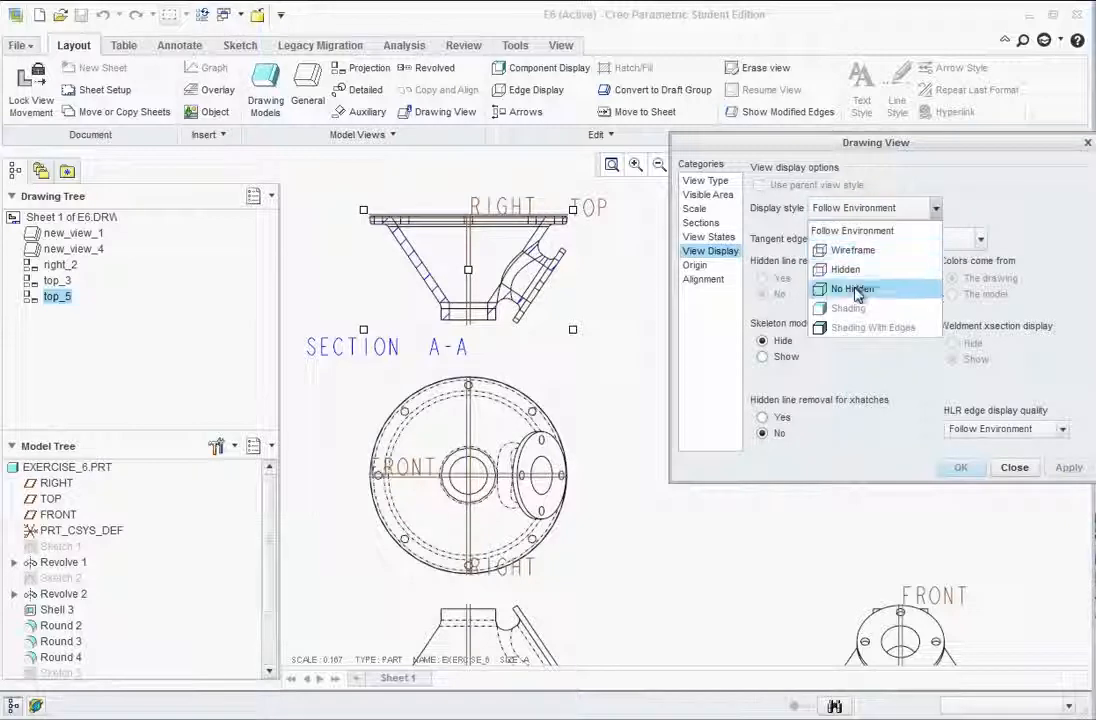
left_click(850, 288)
left_click(960, 240)
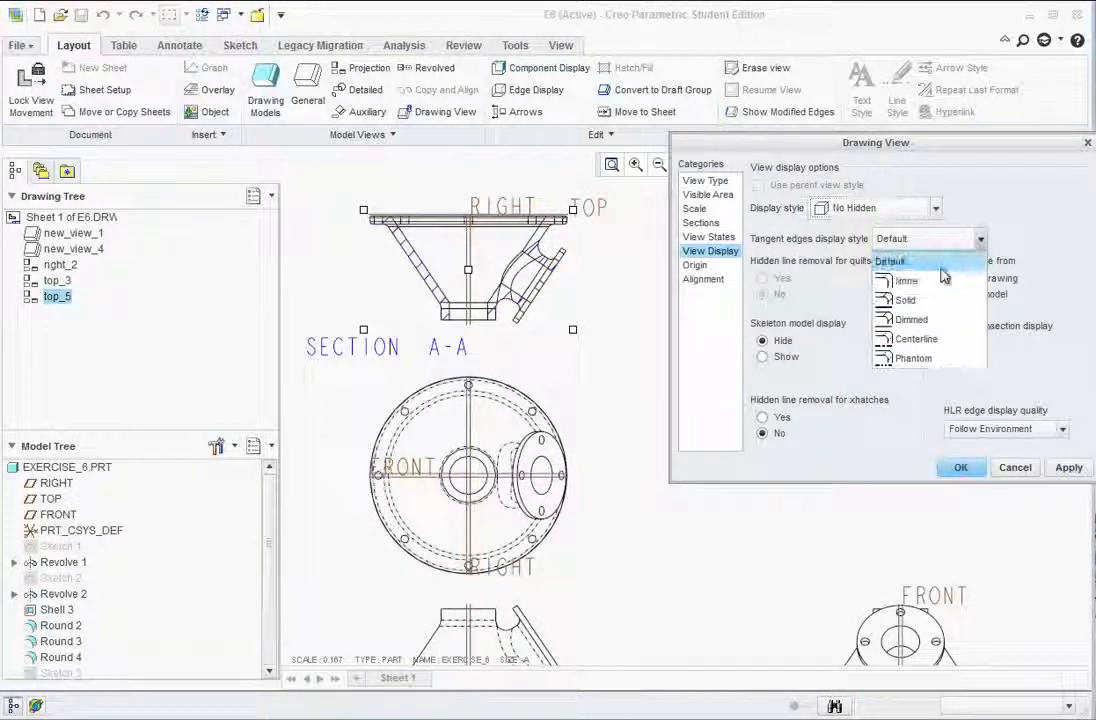
left_click(912, 358)
left_click(948, 467)
left_click(727, 407)
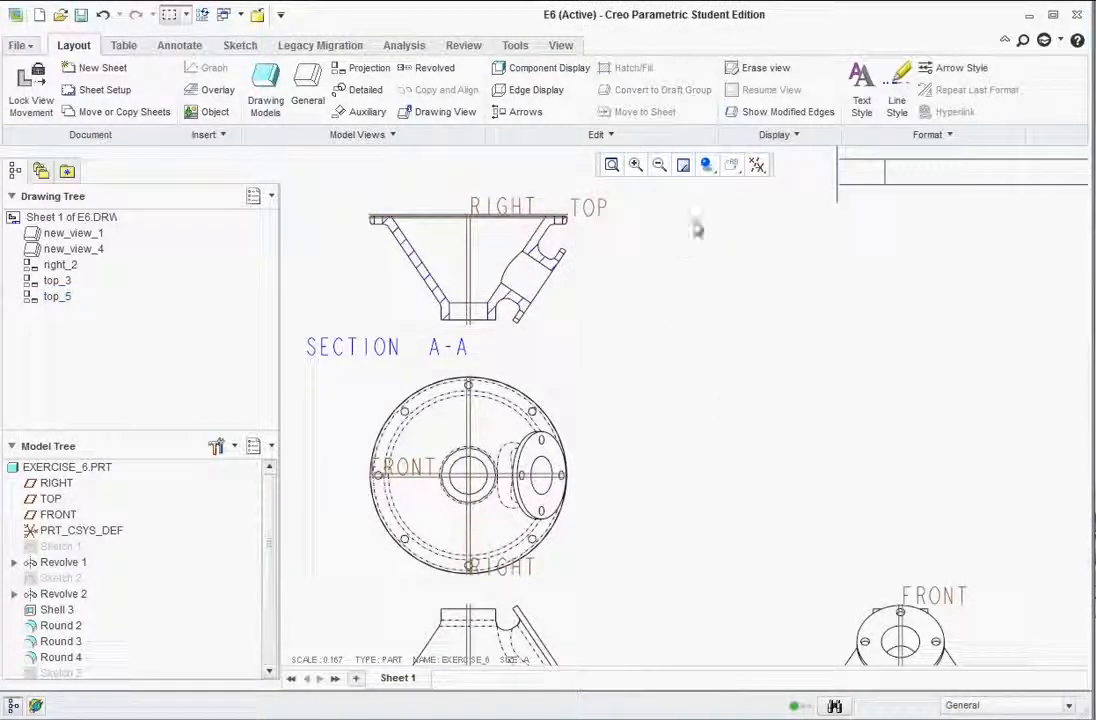
Step: Turn off the display of datum planes in the drawing views
left_click(757, 164)
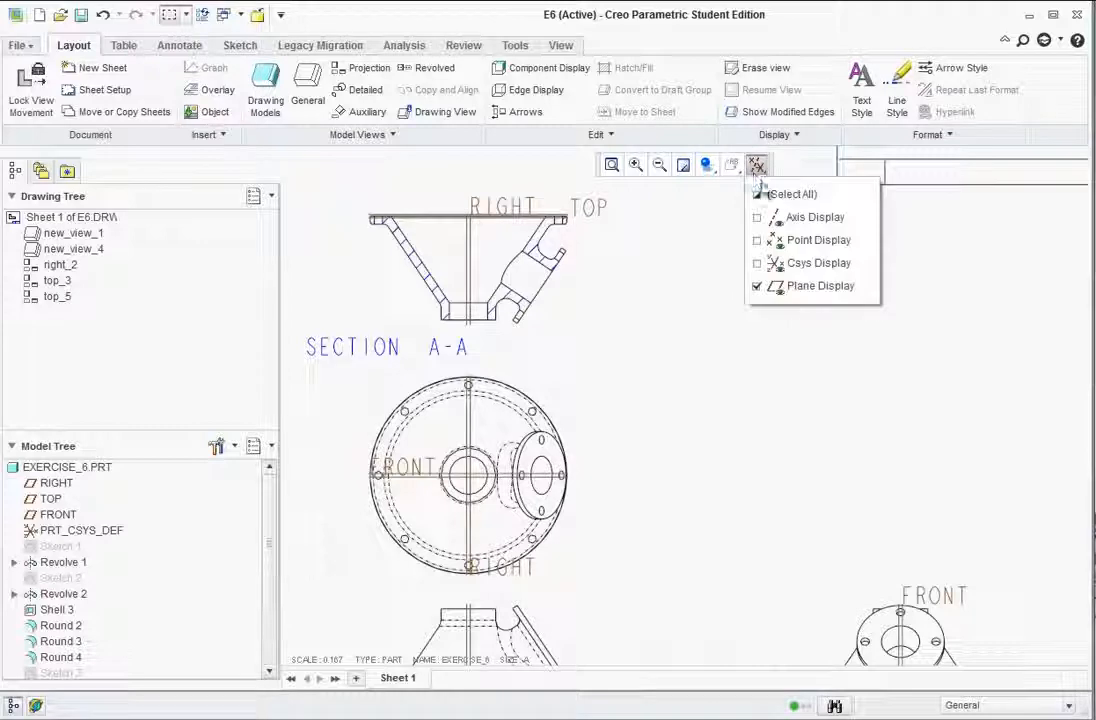
left_click(776, 286)
left_click(690, 362)
scroll(686, 388, "down", 1)
scroll(682, 387, "down", 2)
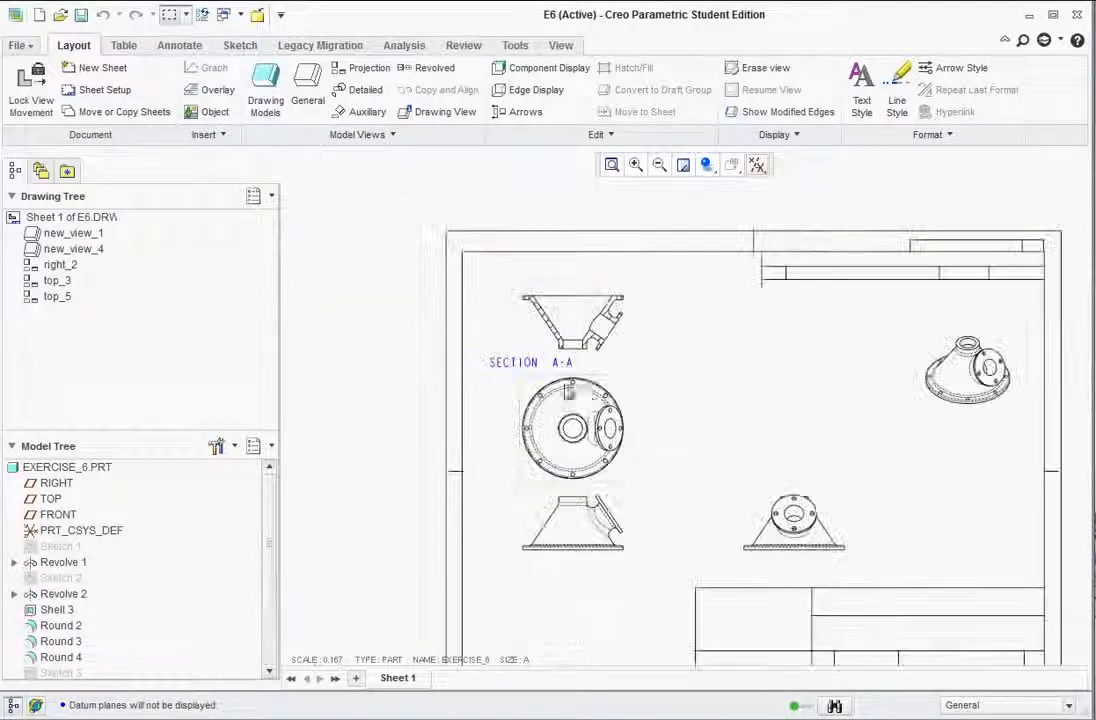
Step: Move the SECTION A-A label to the right so that it sits centred beneath the section view
scroll(566, 388, "down", 1)
scroll(772, 396, "up", 2)
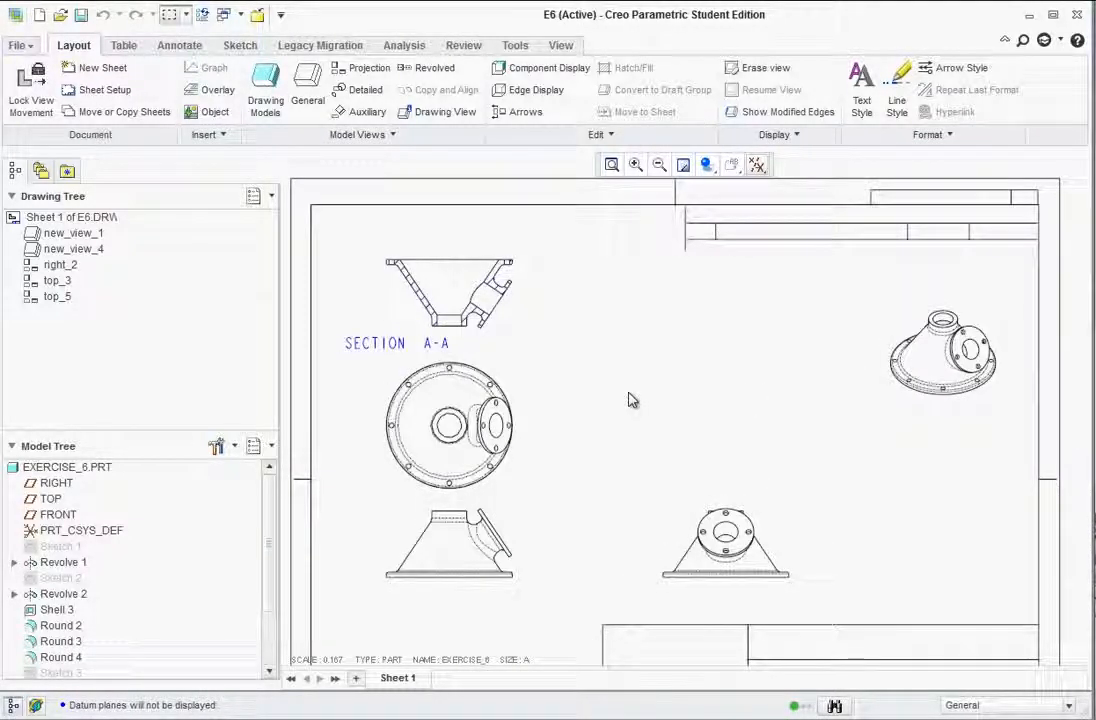
scroll(521, 382, "up", 1)
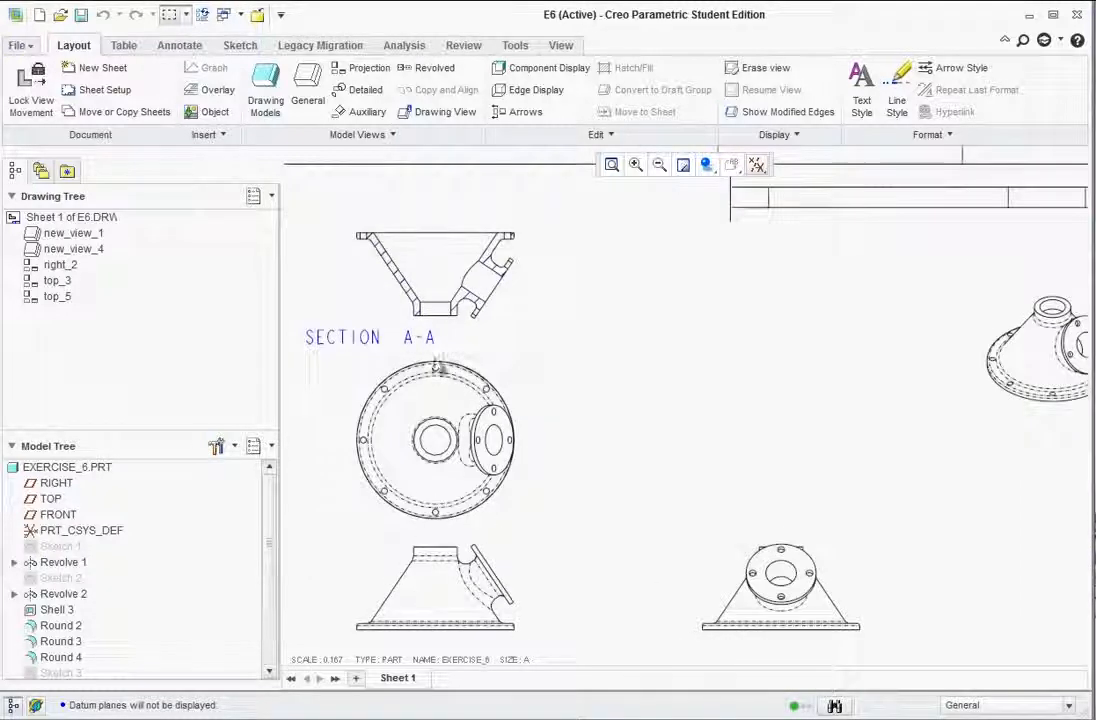
left_click(335, 337)
left_click_drag(335, 337, 394, 335)
left_click(590, 355)
Step: Open the section view's crosshatching settings, check the spacing and offset options, and accept them without changes
scroll(419, 307, "up", 2)
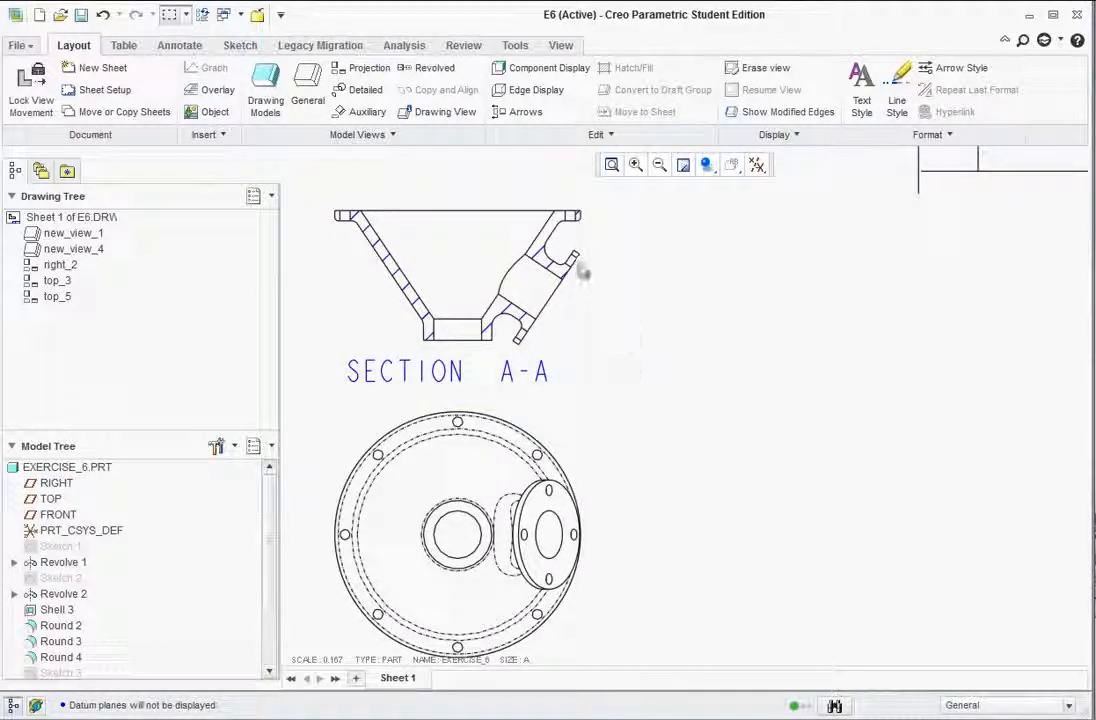
scroll(538, 262, "up", 2)
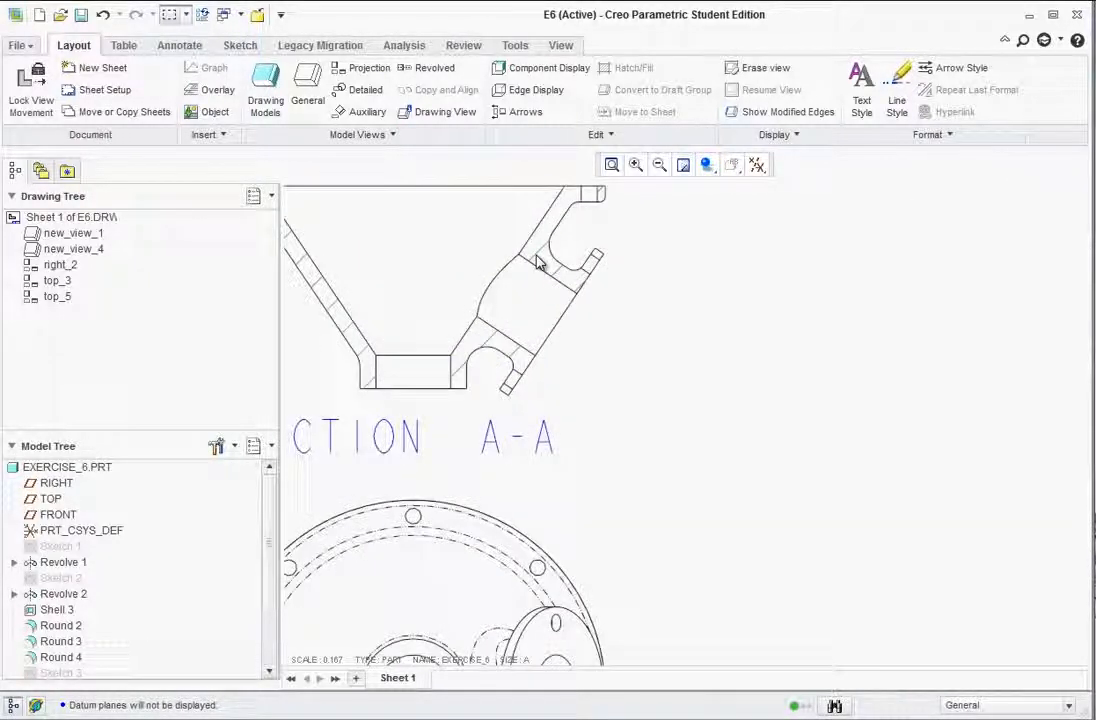
double_click(540, 262)
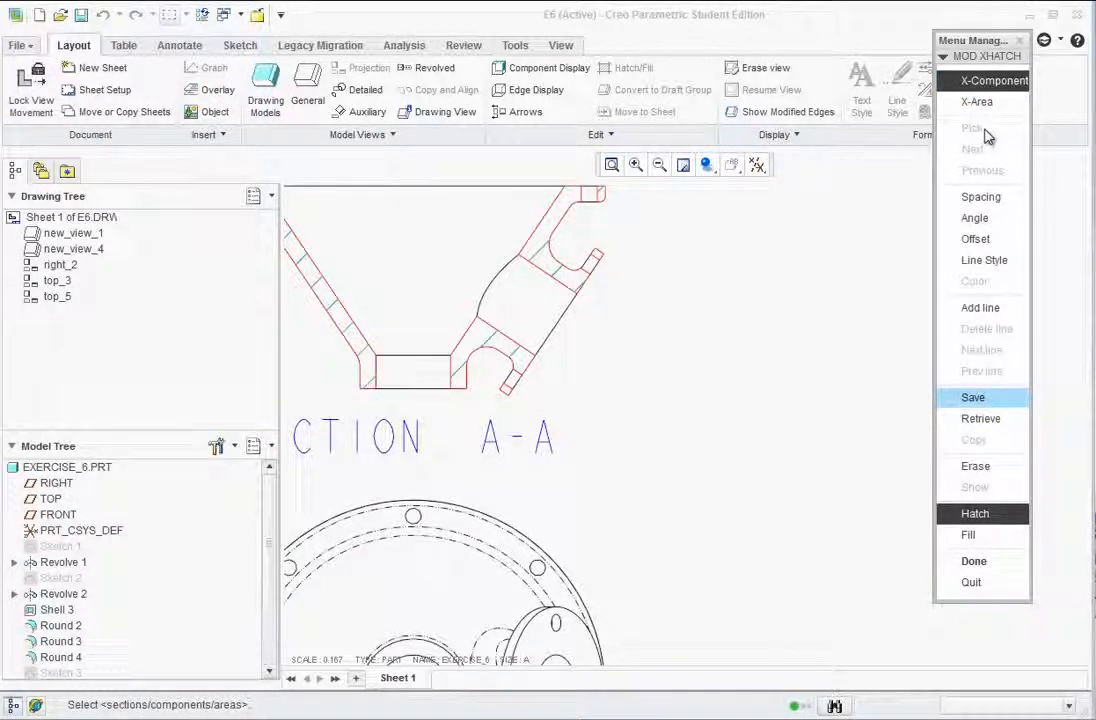
left_click(985, 200)
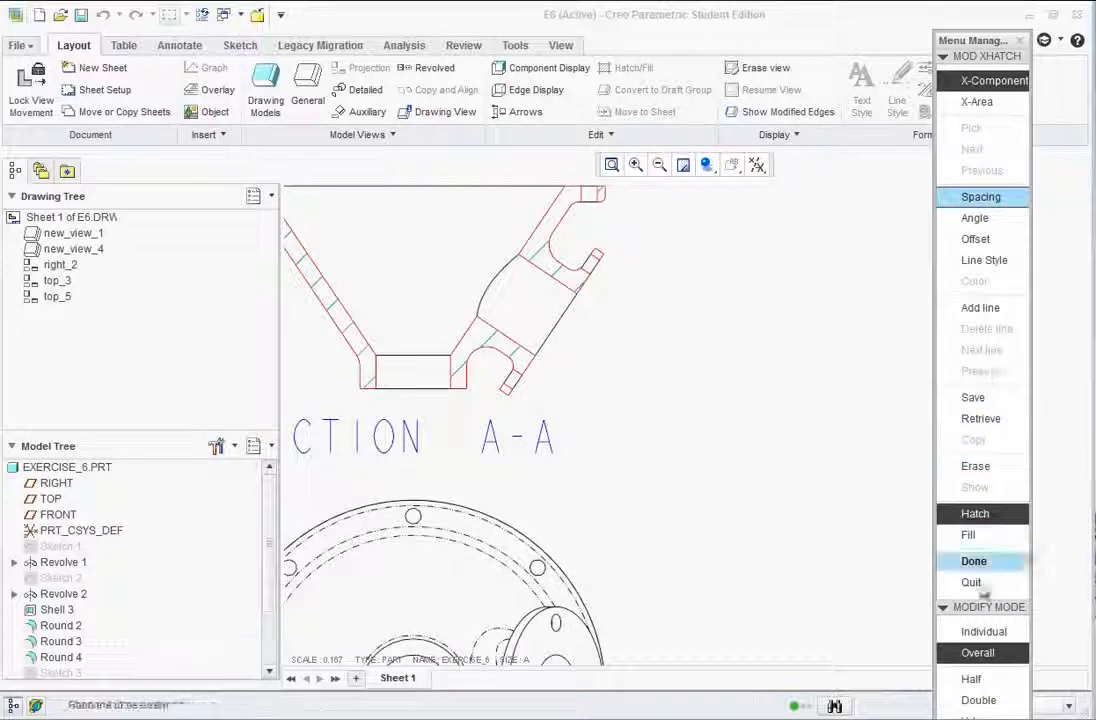
left_click(975, 239)
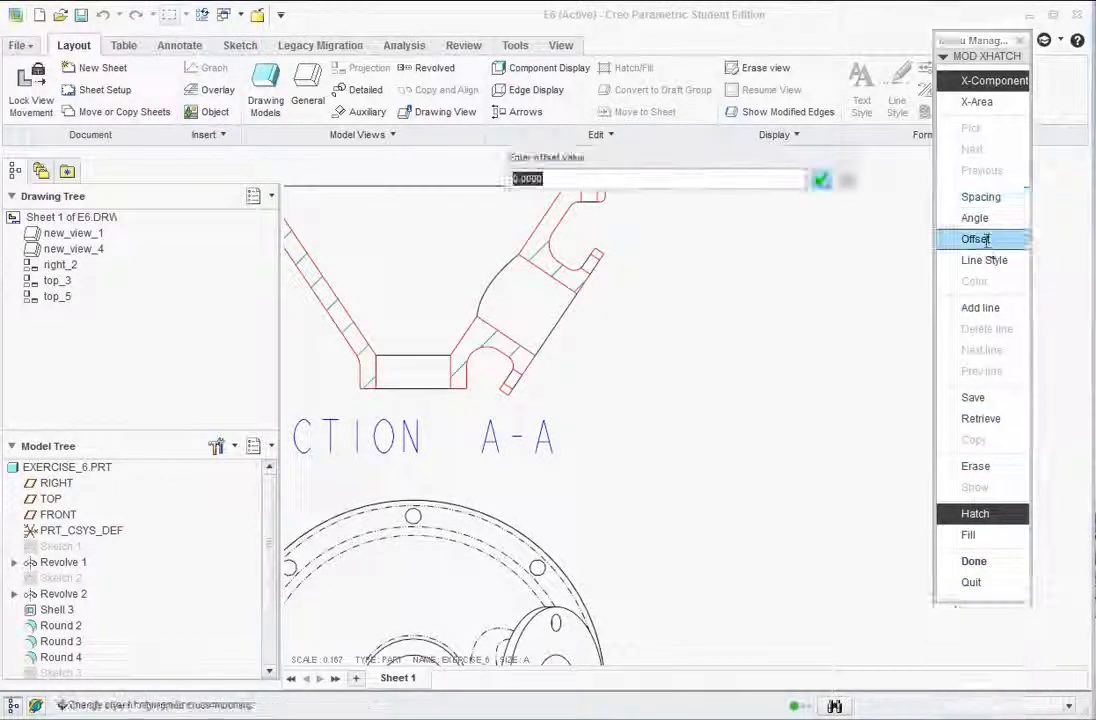
key("Return")
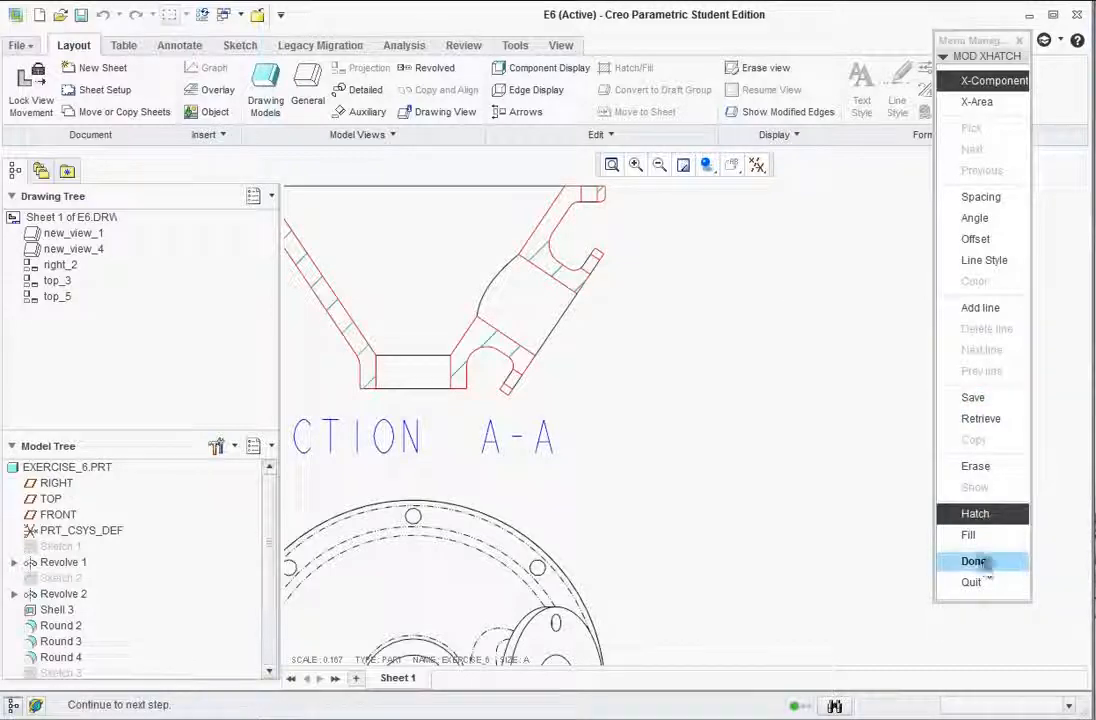
left_click(1012, 561)
scroll(815, 450, "down", 6)
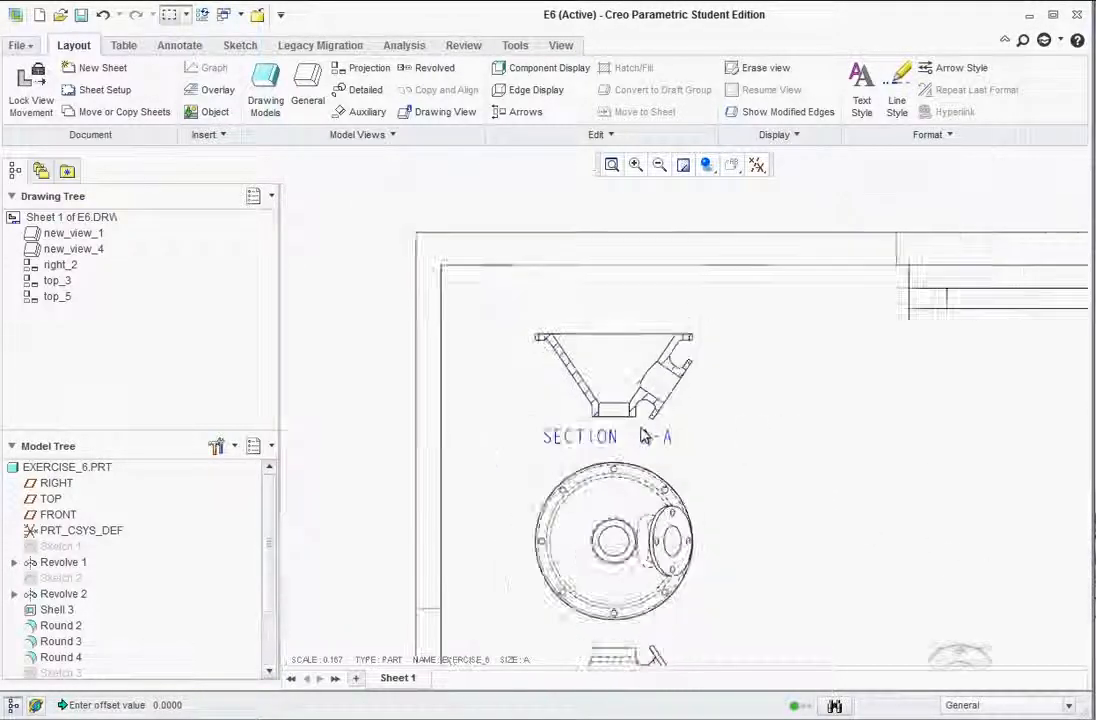
Step: Add view arrows for the projected top view, shown on the front view
scroll(768, 556, "up", 2)
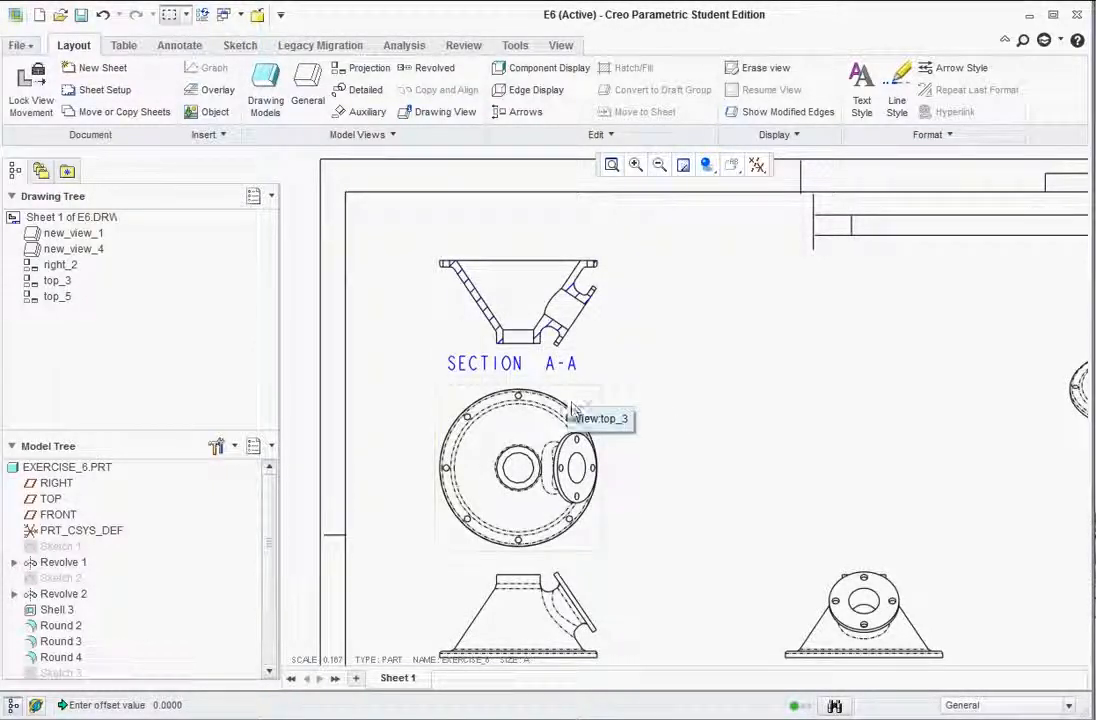
left_click(516, 114)
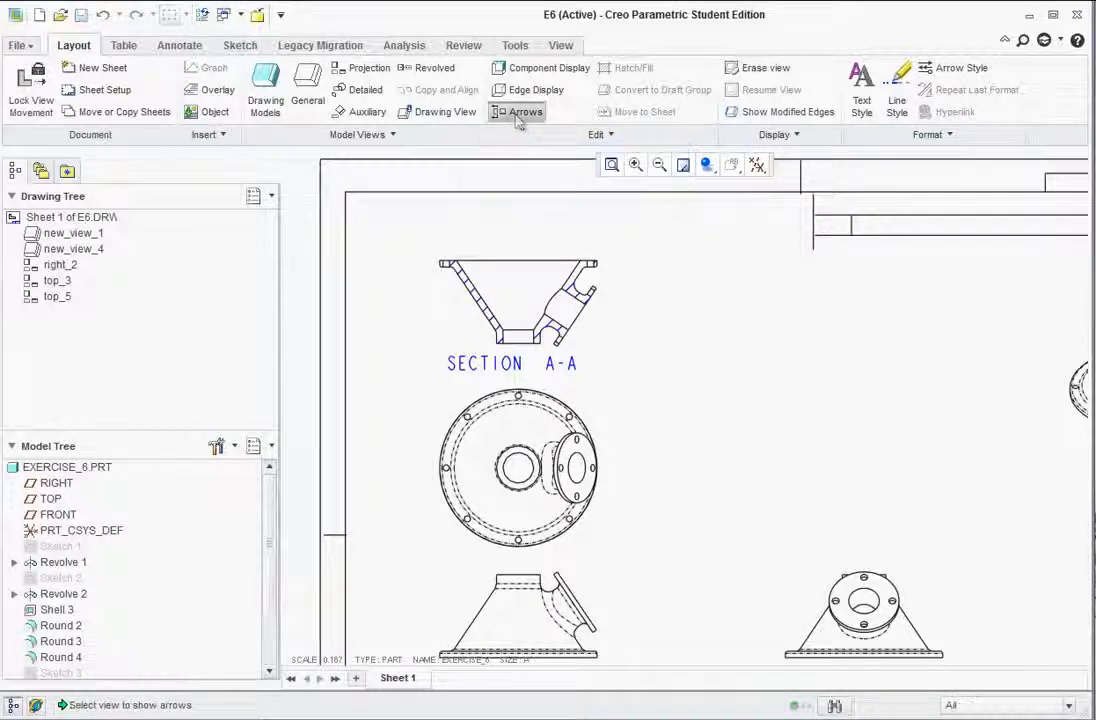
left_click(588, 424)
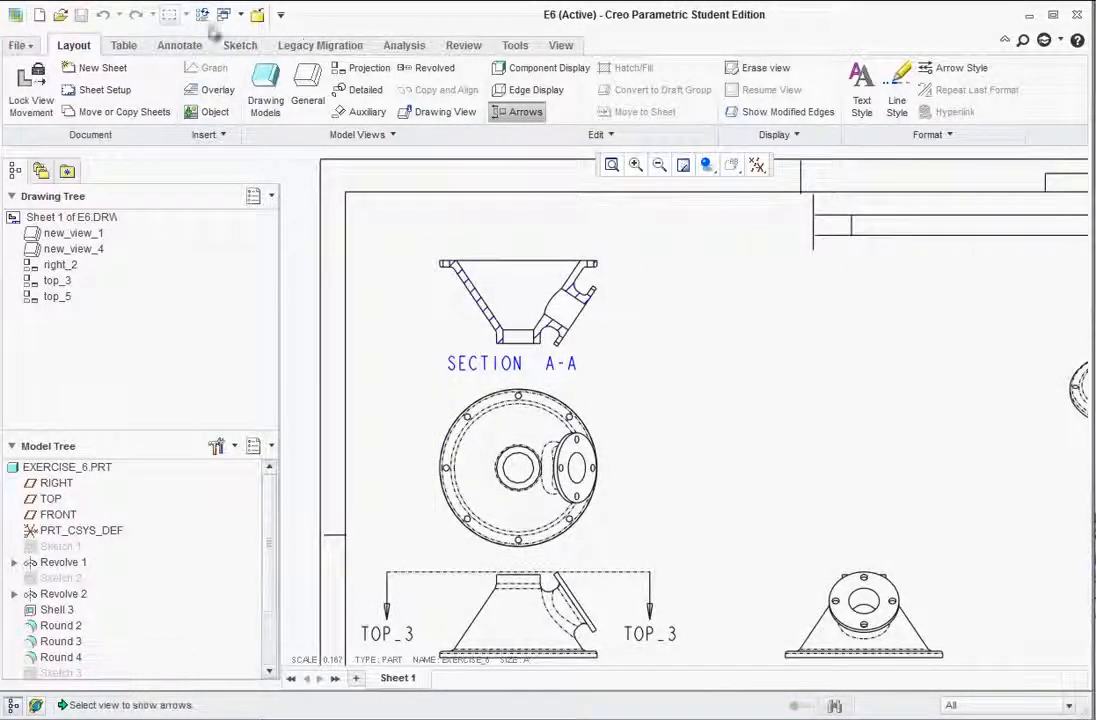
Step: Delete the TOP_3 view arrows from the front view
middle_click(390, 284)
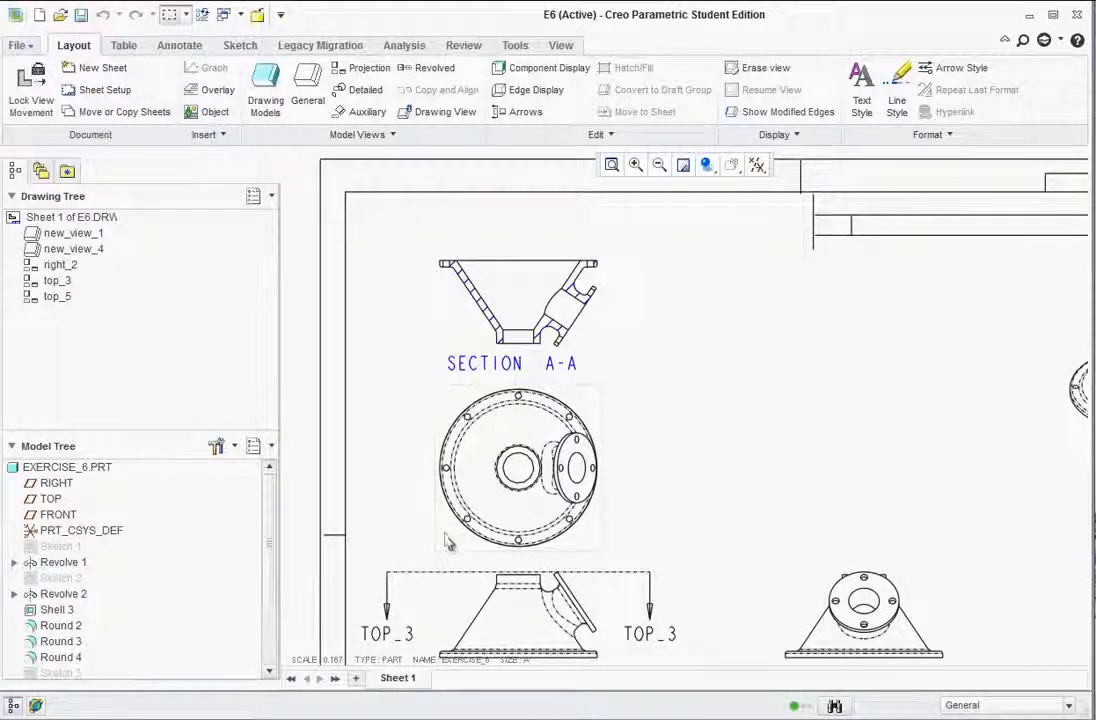
left_click(453, 572)
key("Delete")
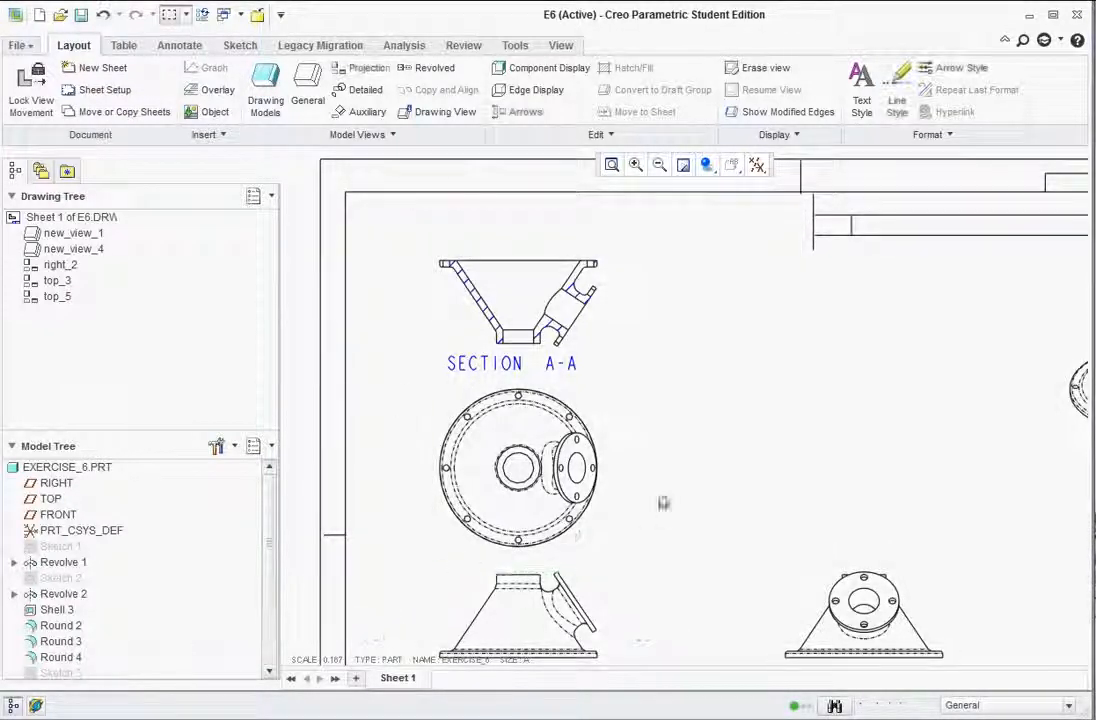
Step: Add section arrows for the section A-A view, shown on the circular top view
left_click(594, 341)
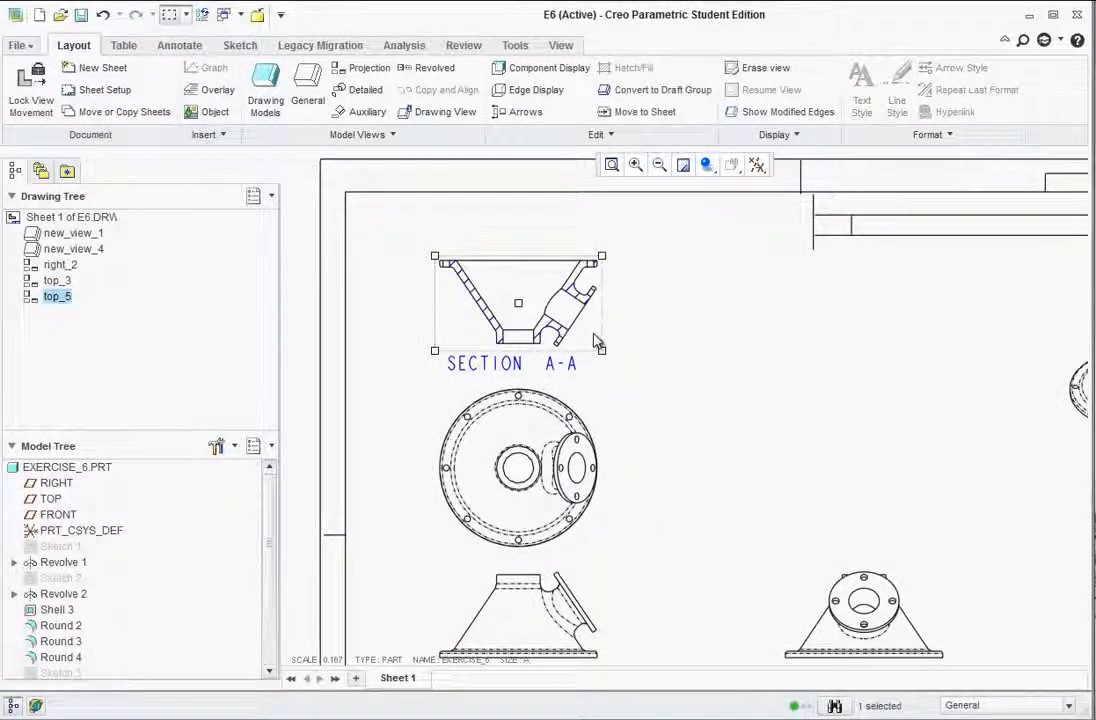
right_click(596, 341)
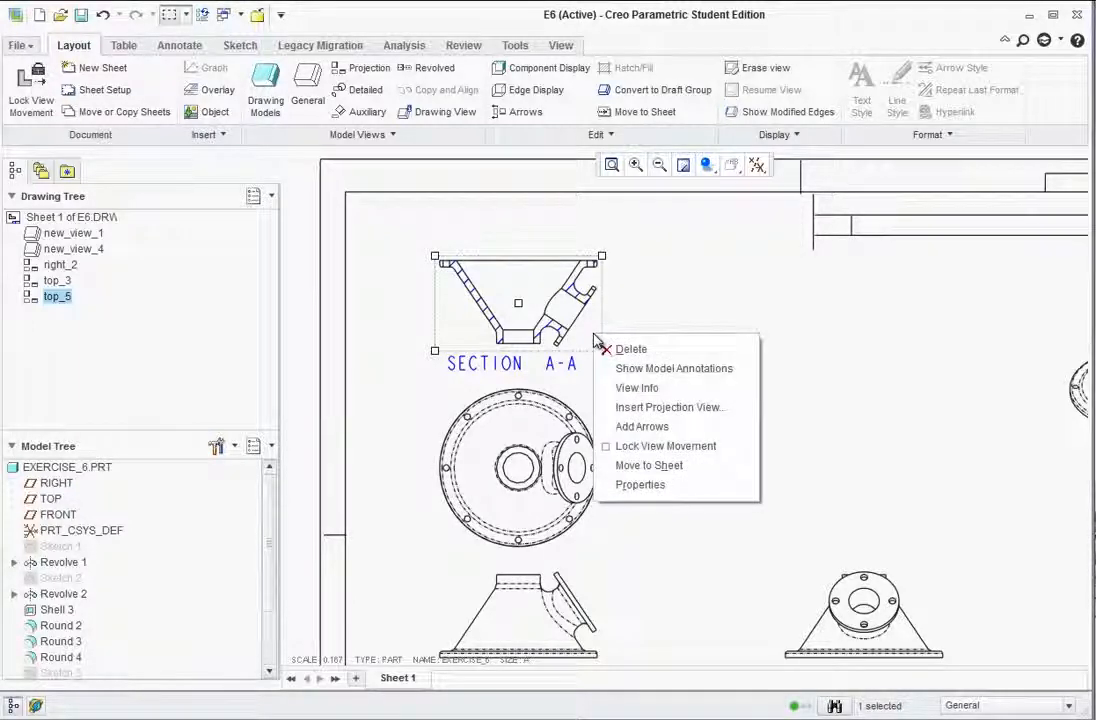
left_click(626, 428)
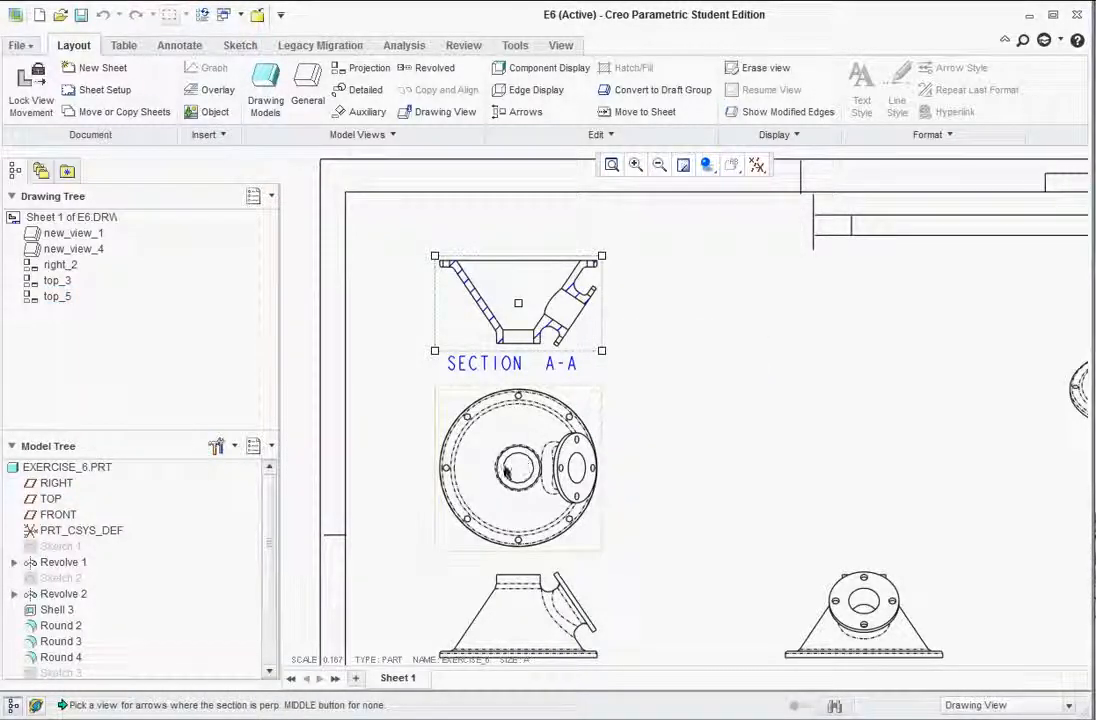
left_click(490, 482)
left_click(700, 443)
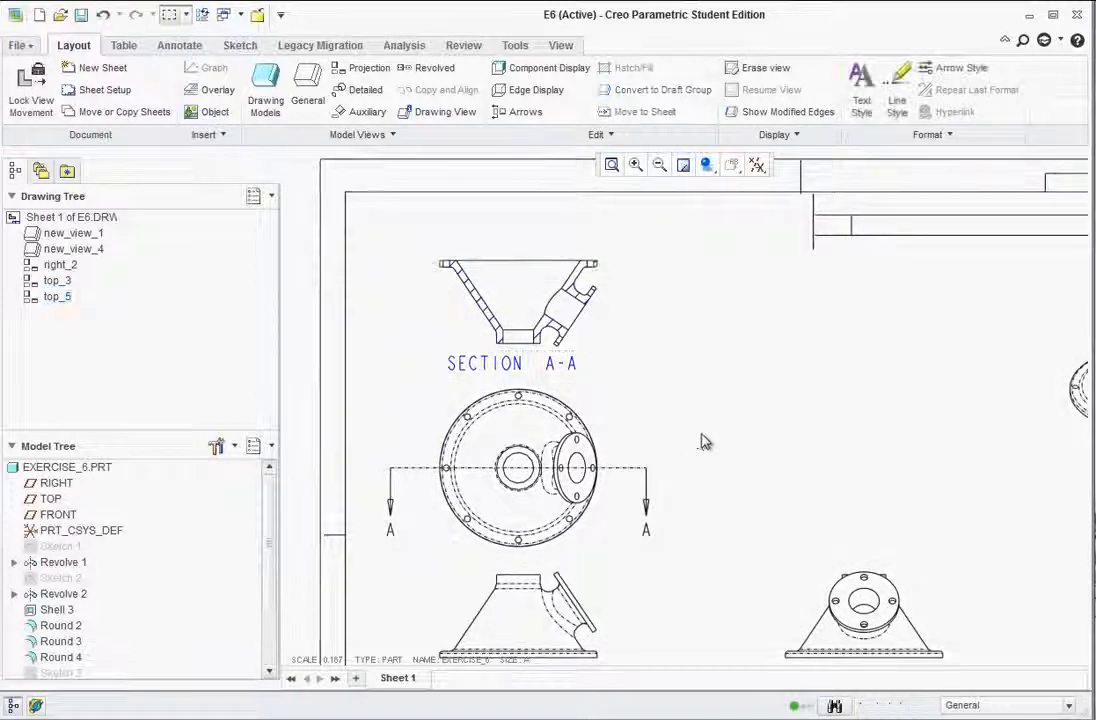
Step: Shorten the A-A cutting line at both ends so its arrows sit closer to the top view
left_click(646, 469)
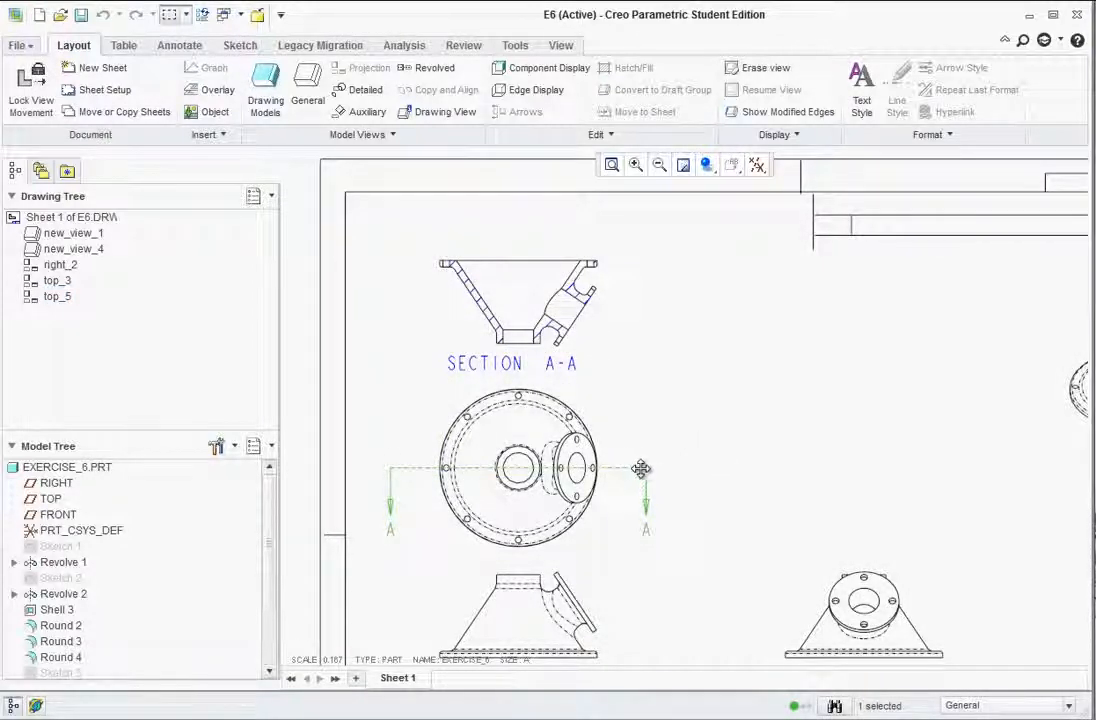
left_click_drag(641, 468, 627, 509)
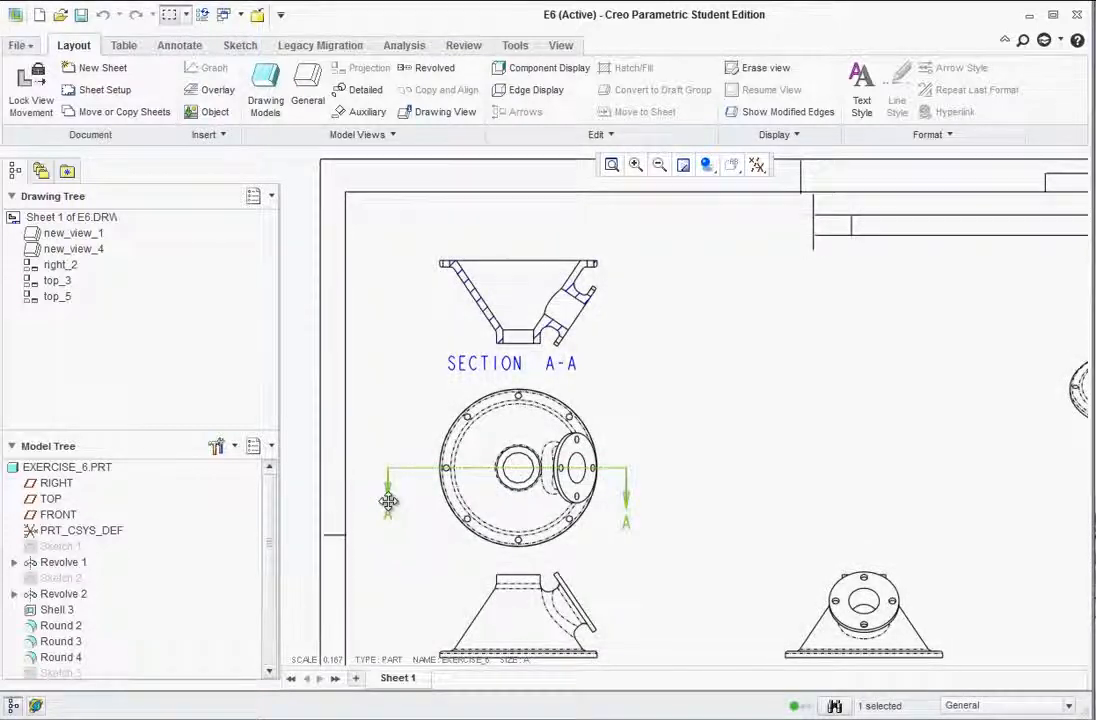
left_click_drag(386, 501, 418, 509)
left_click(812, 450)
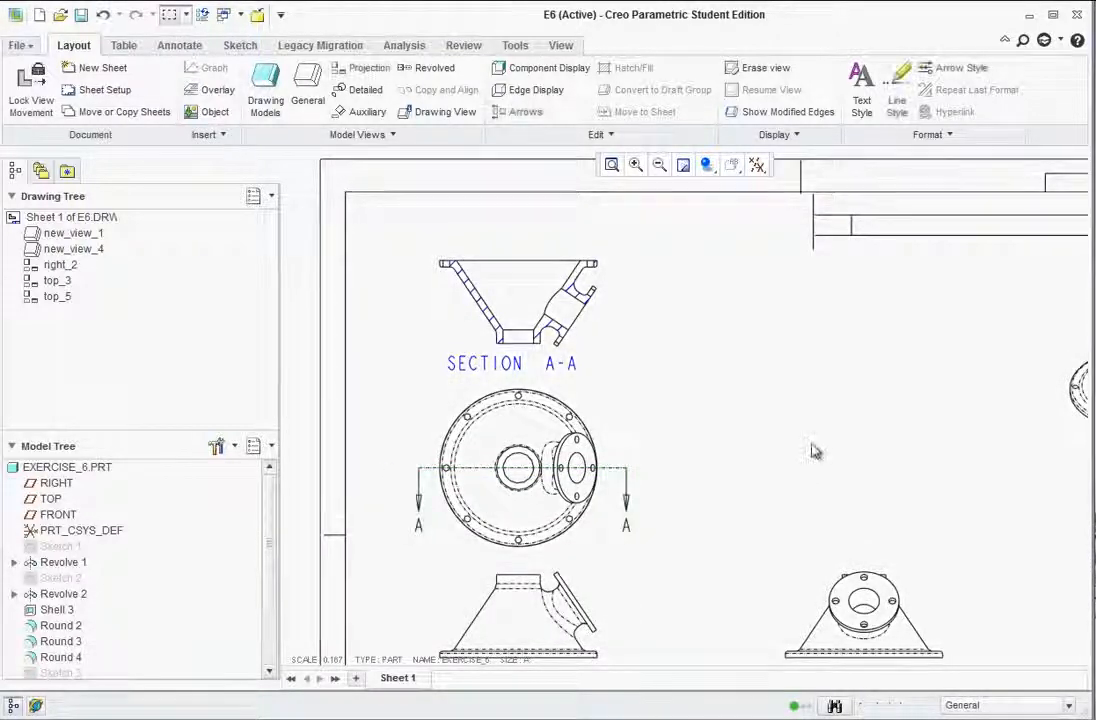
scroll(722, 435, "down", 3)
scroll(689, 489, "up", 3)
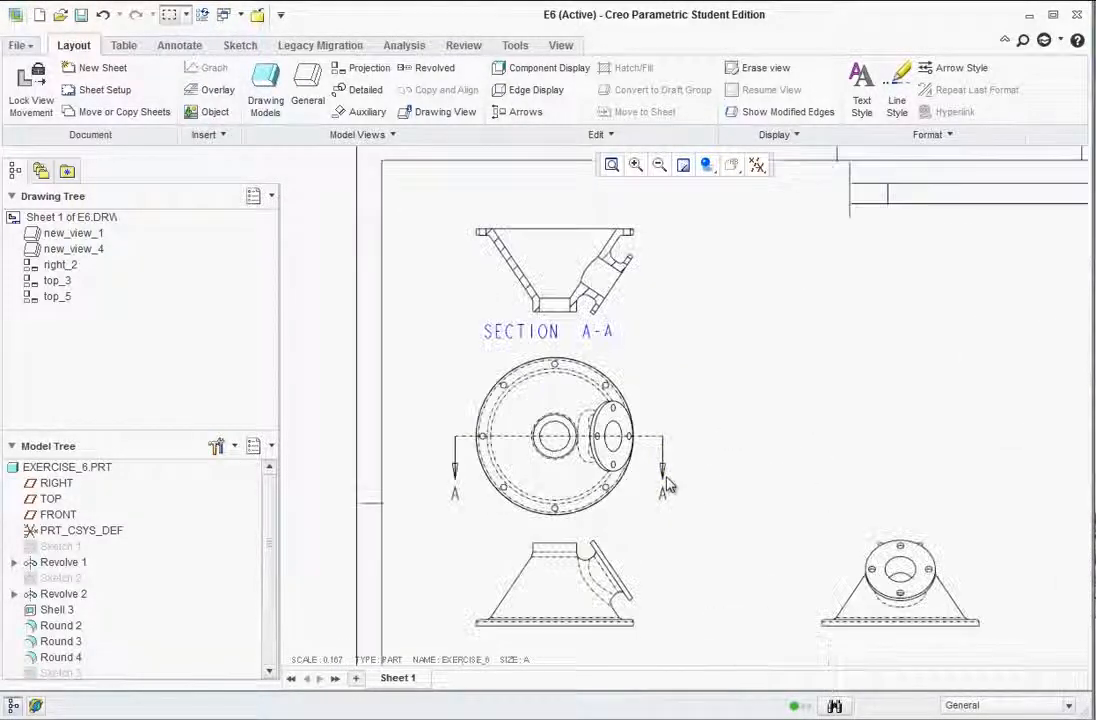
left_click(661, 485)
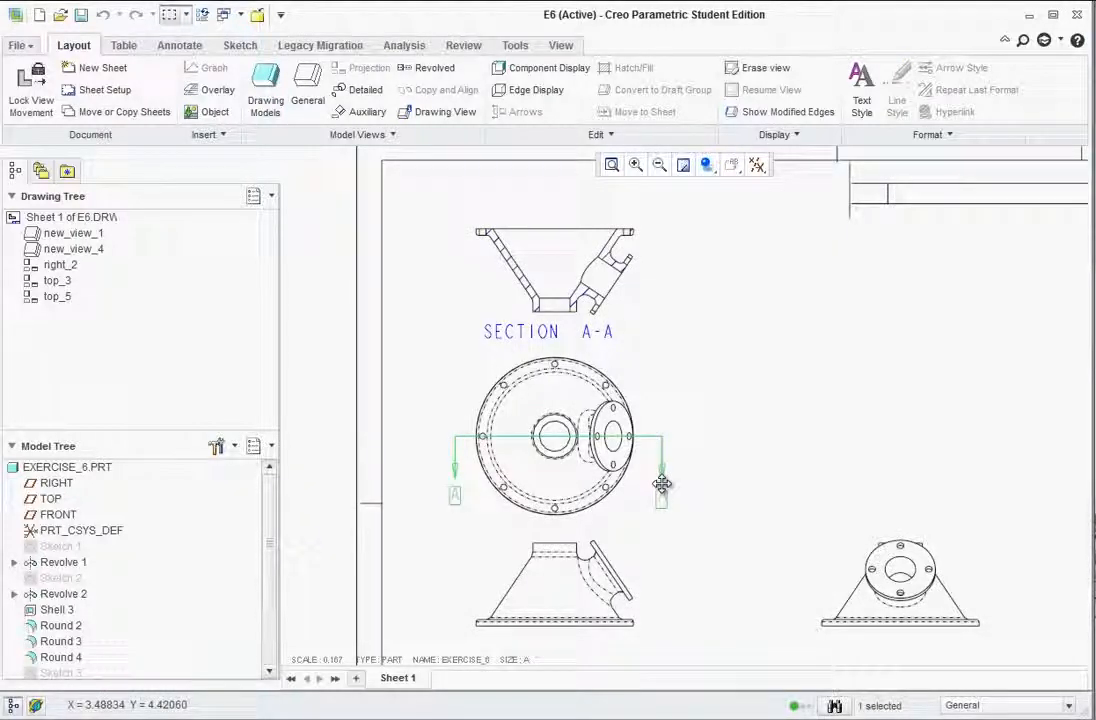
left_click(744, 472)
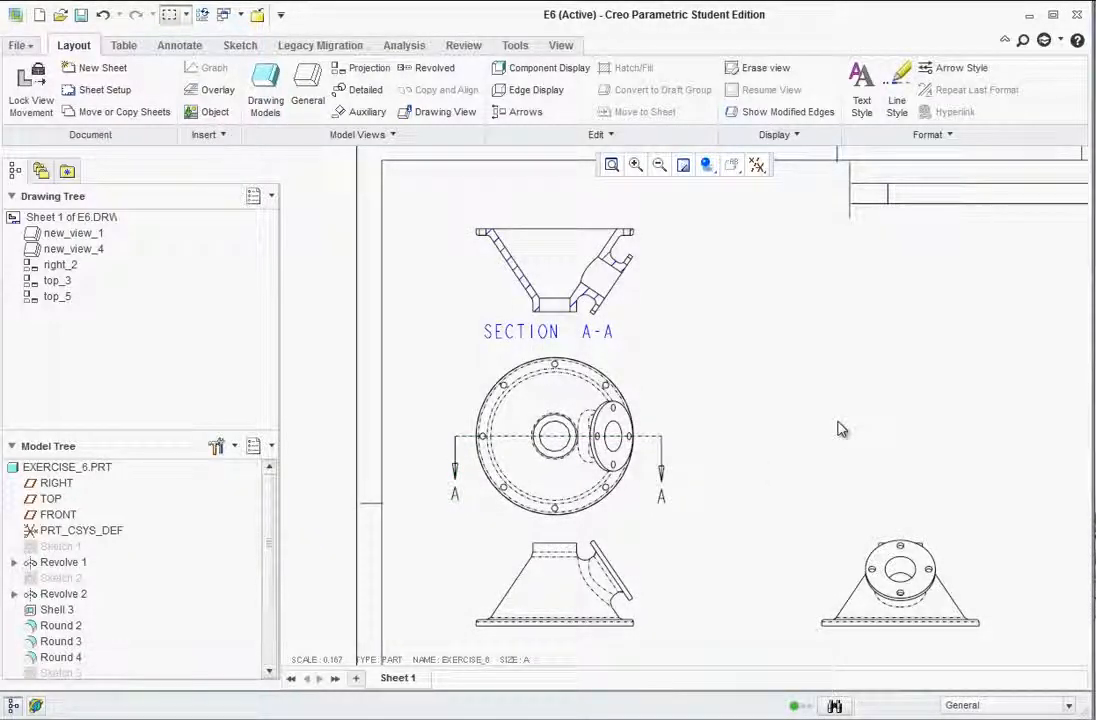
Step: Insert an auxiliary view projected from the slanted flange face of the front view, placed above the right view
scroll(839, 428, "down", 3)
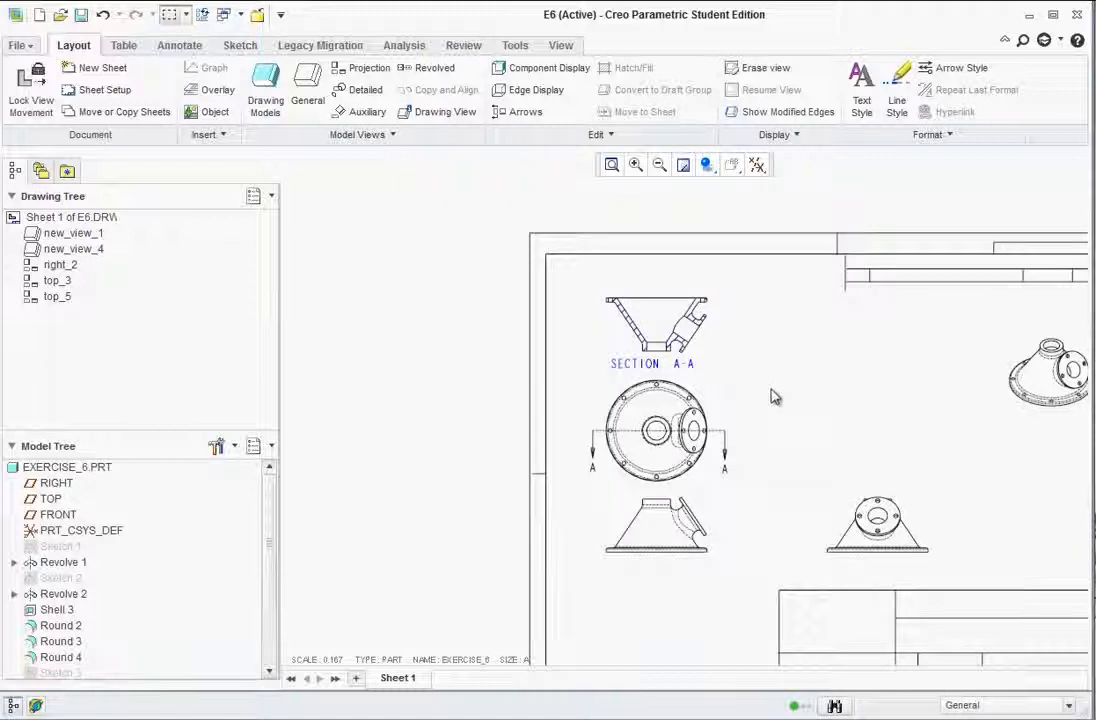
scroll(793, 477, "up", 2)
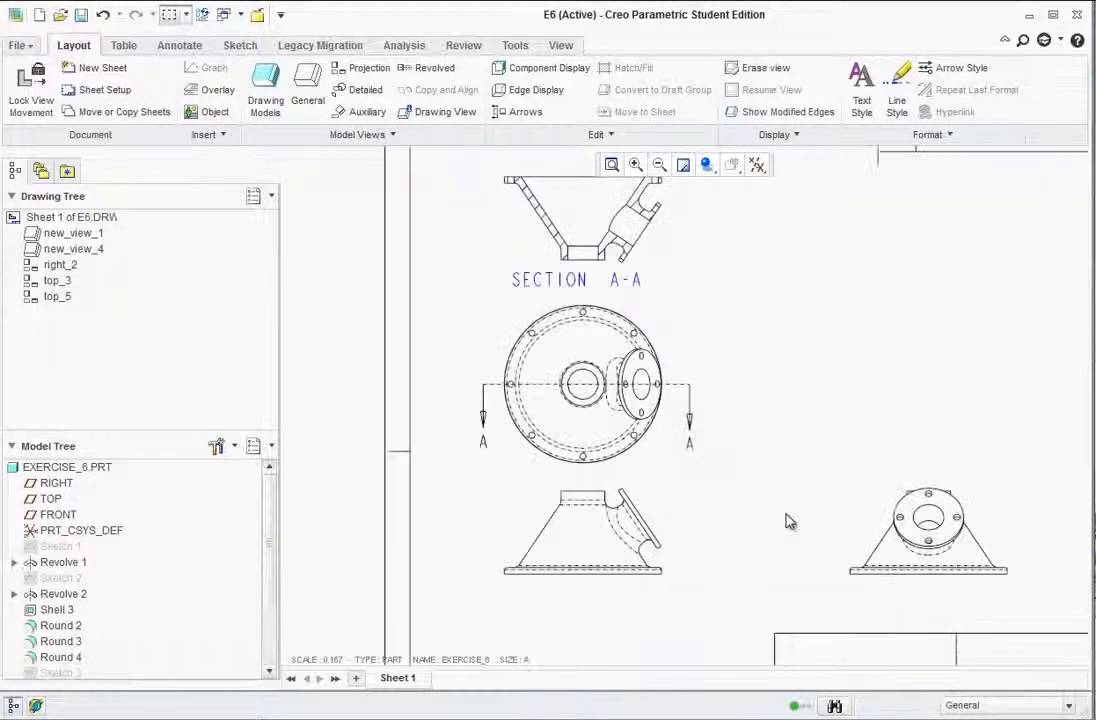
left_click(352, 118)
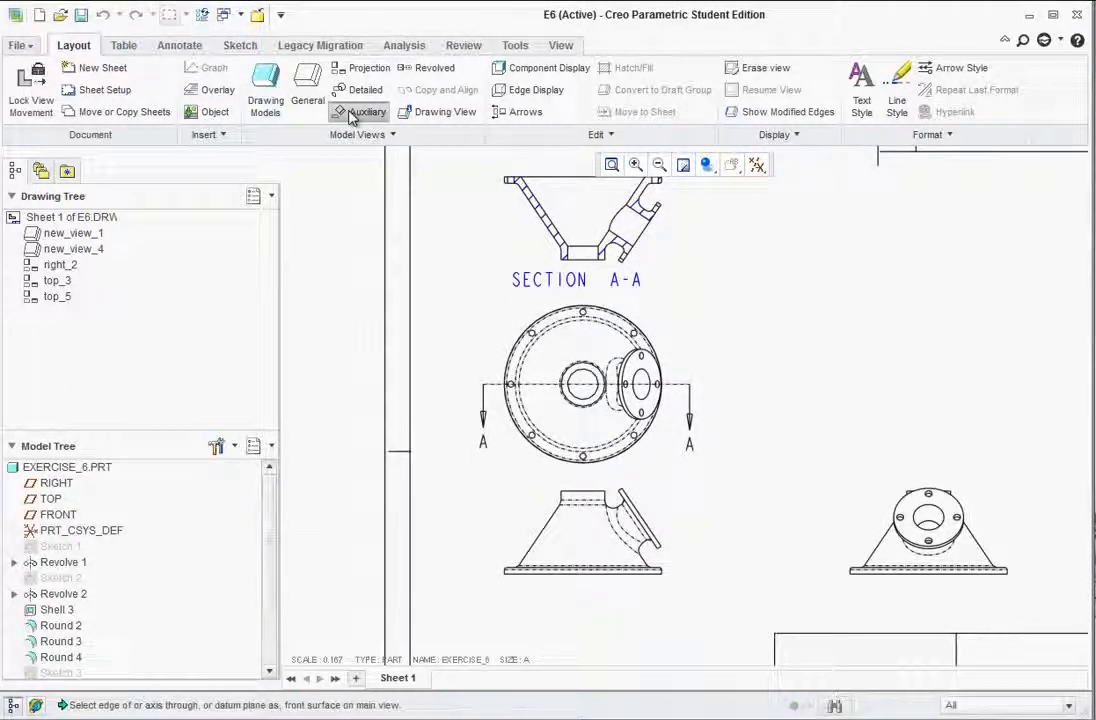
left_click(651, 533)
left_click(858, 385)
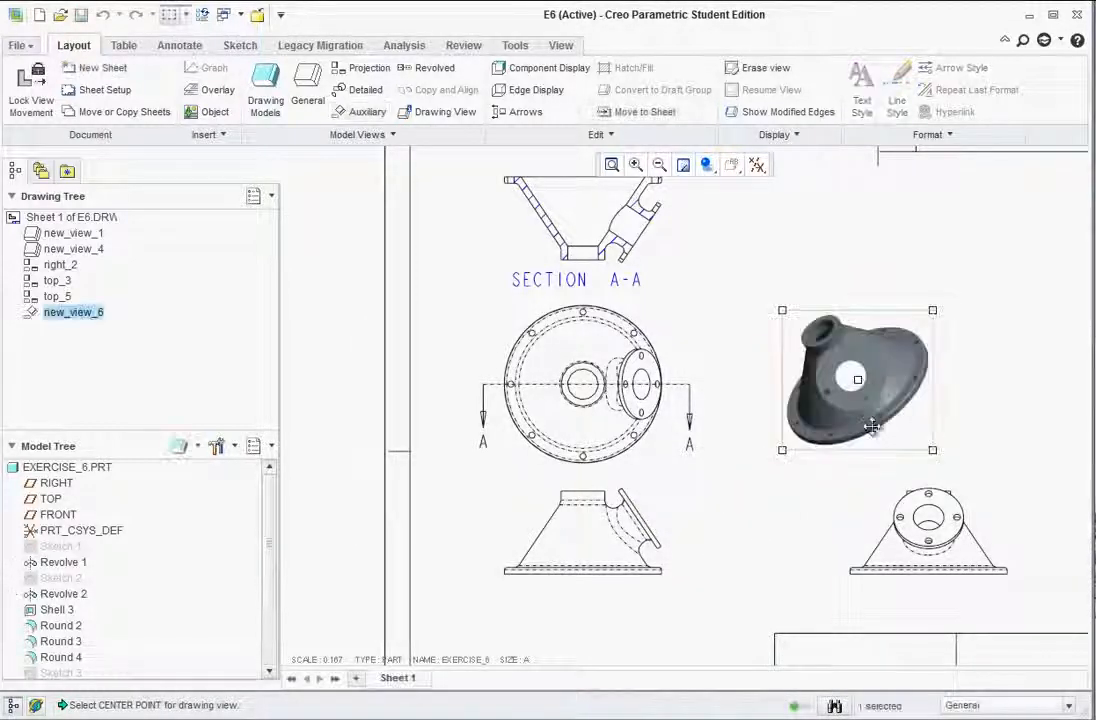
Step: Set the auxiliary view's display style to No Hidden and its tangent edges to Phantom
double_click(855, 395)
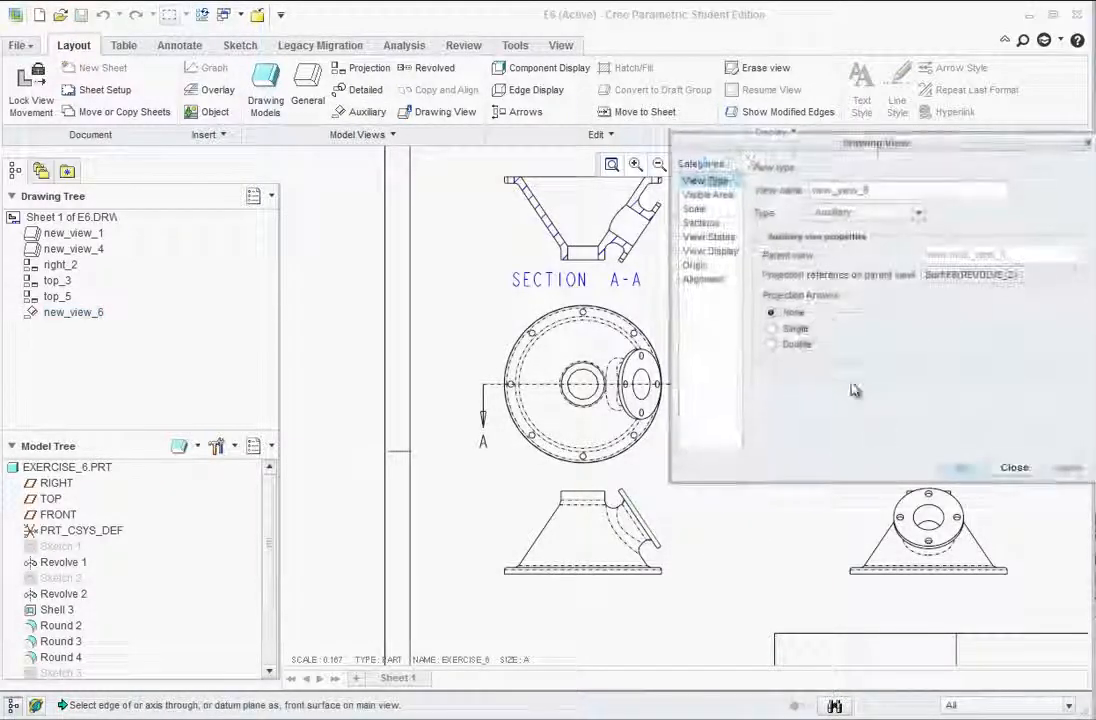
left_click(700, 251)
left_click(933, 208)
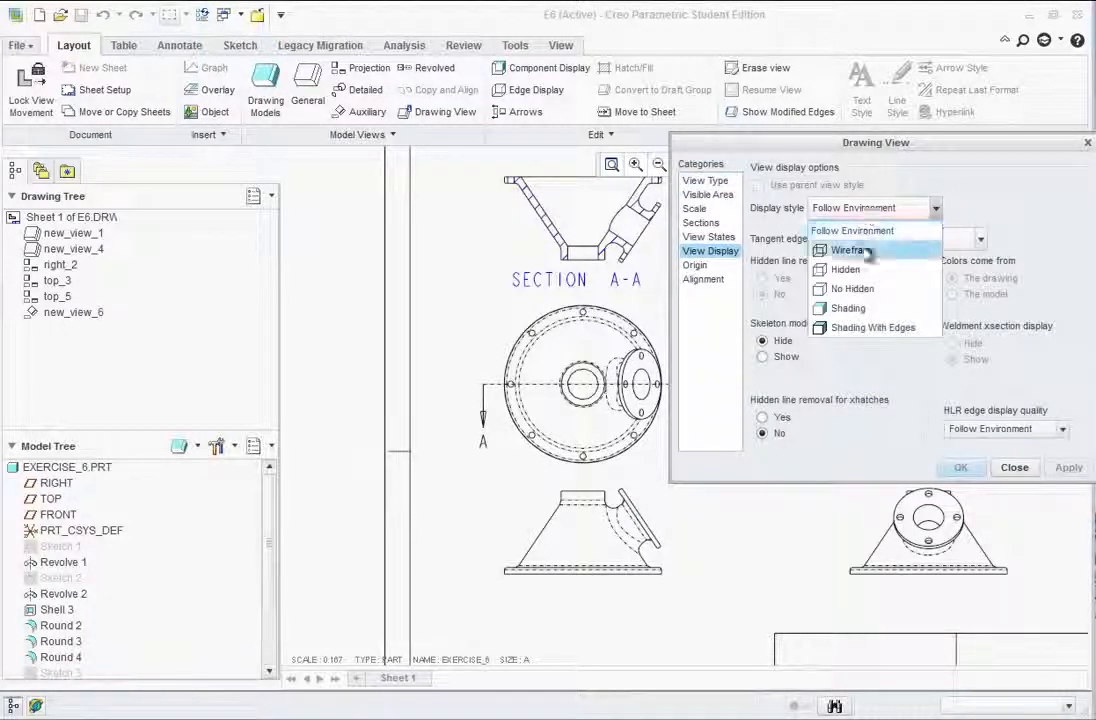
left_click(833, 290)
left_click(960, 239)
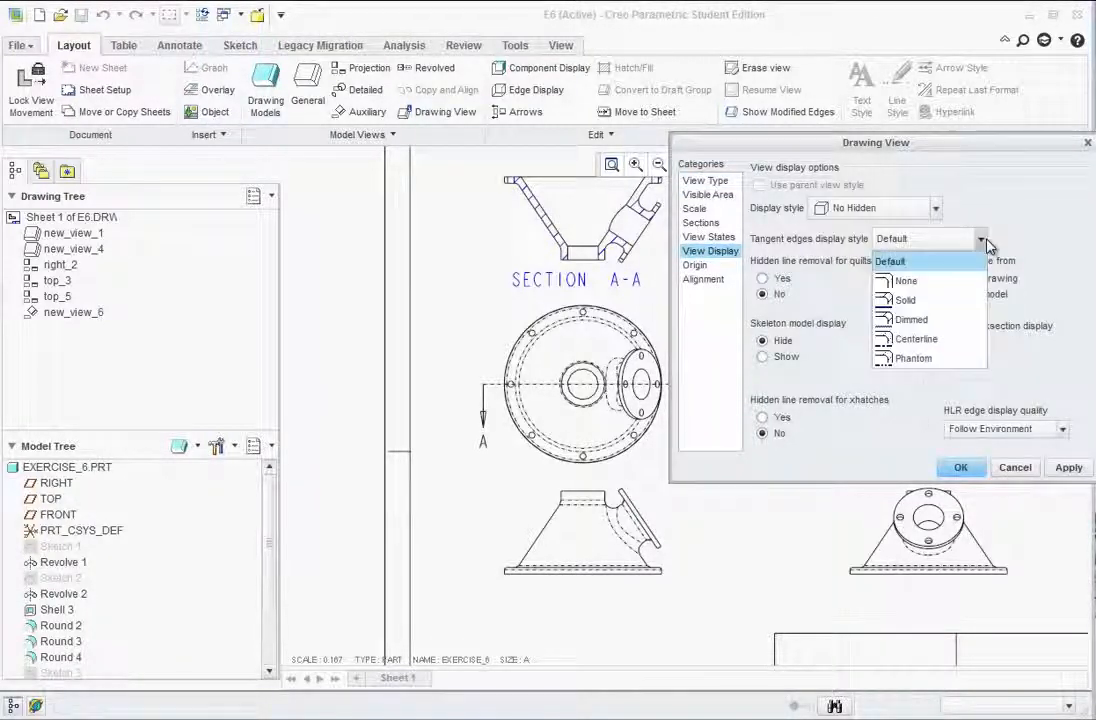
left_click(903, 359)
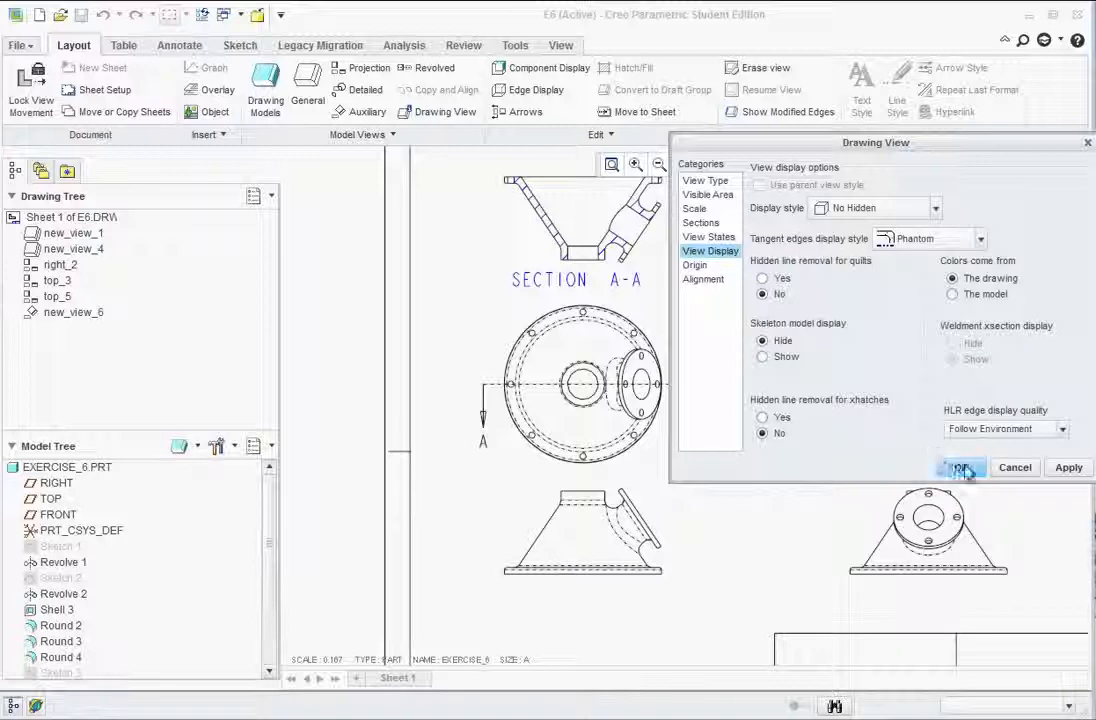
left_click(960, 467)
Step: Define a detailed view on section A-A, centred between the outer rim and the slanted flange and enclosed by a spline boundary
scroll(773, 508, "up", 4)
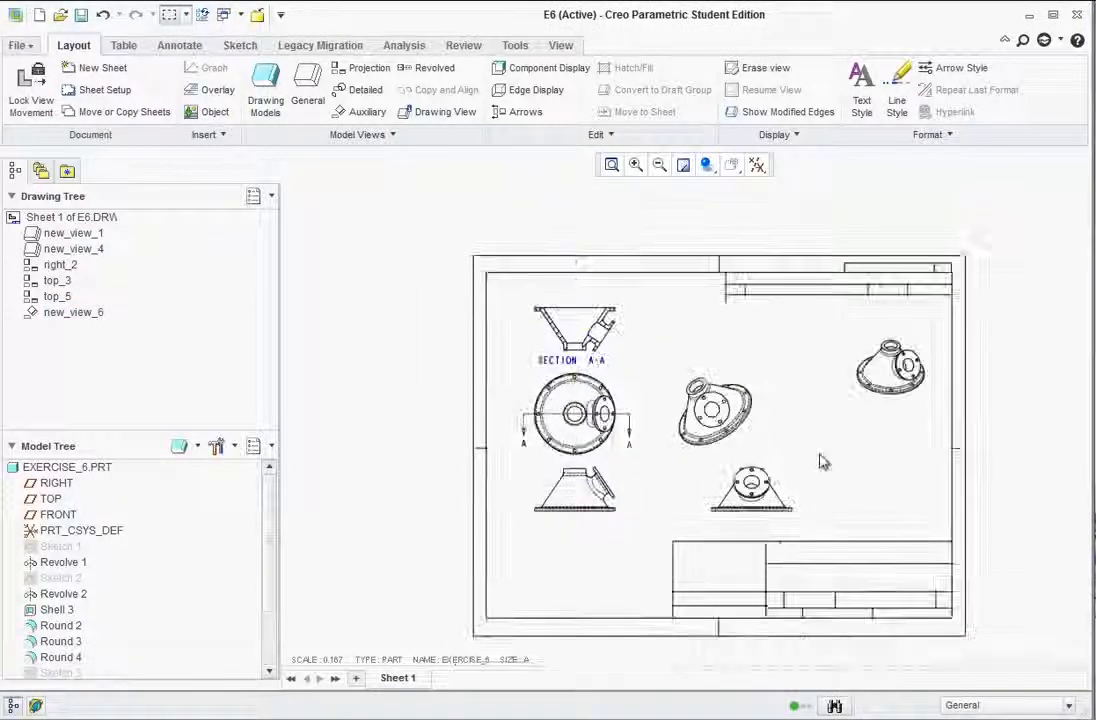
scroll(835, 450, "down", 3)
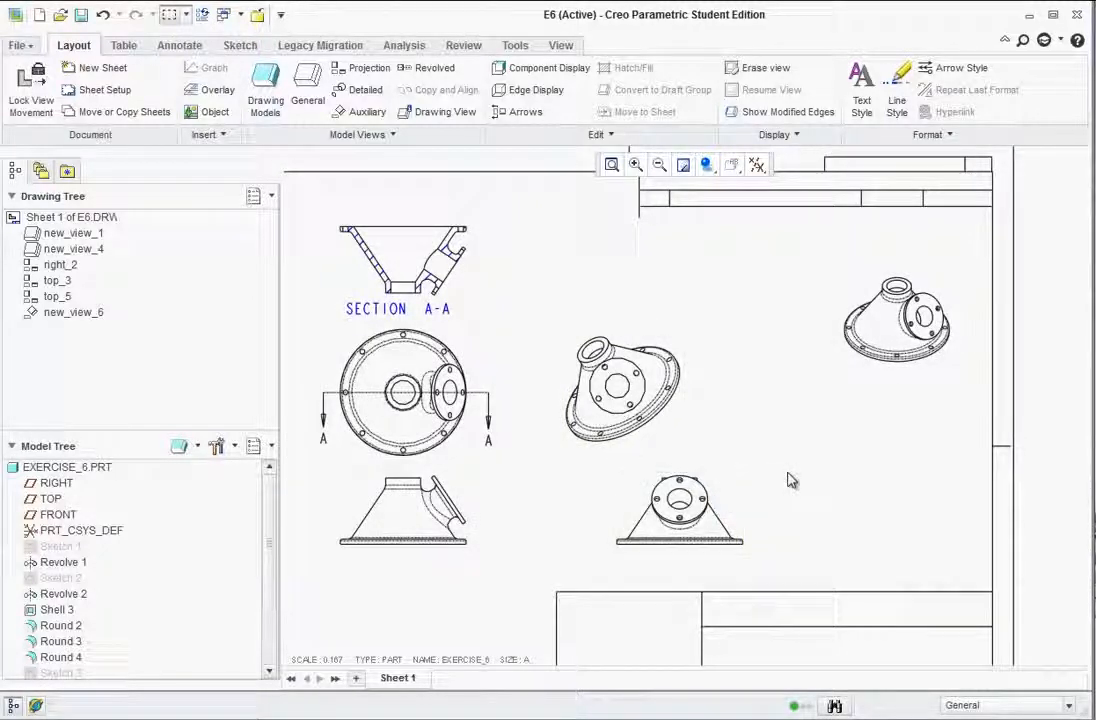
scroll(790, 481, "up", 1)
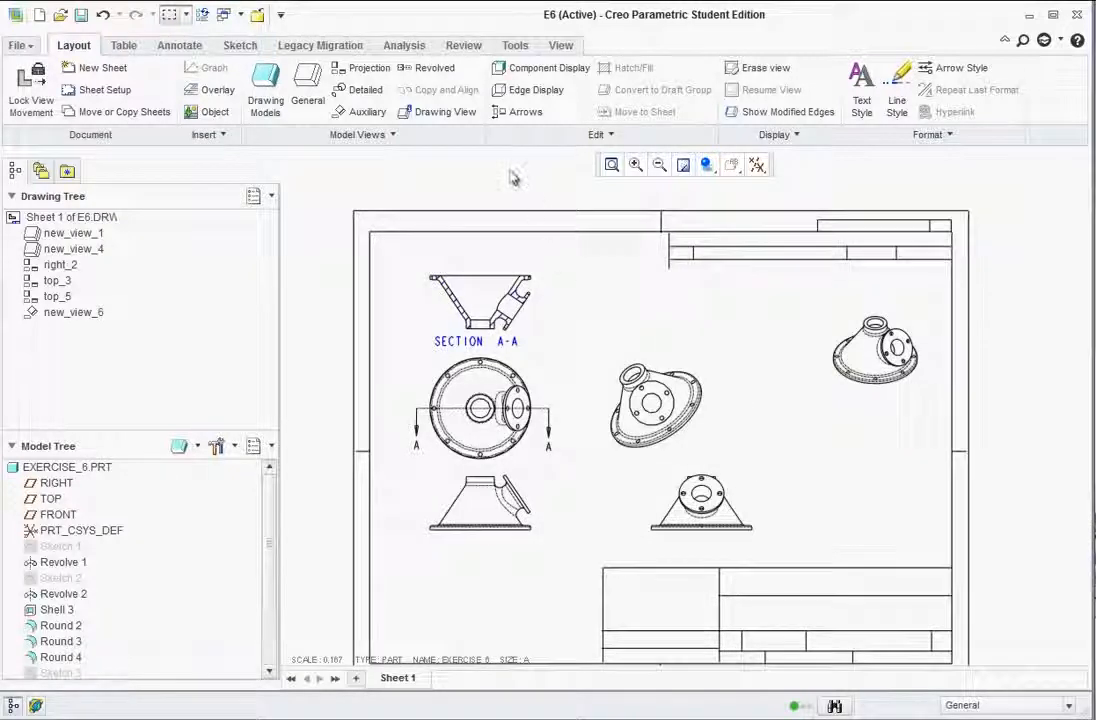
scroll(540, 303, "down", 1)
scroll(533, 303, "down", 2)
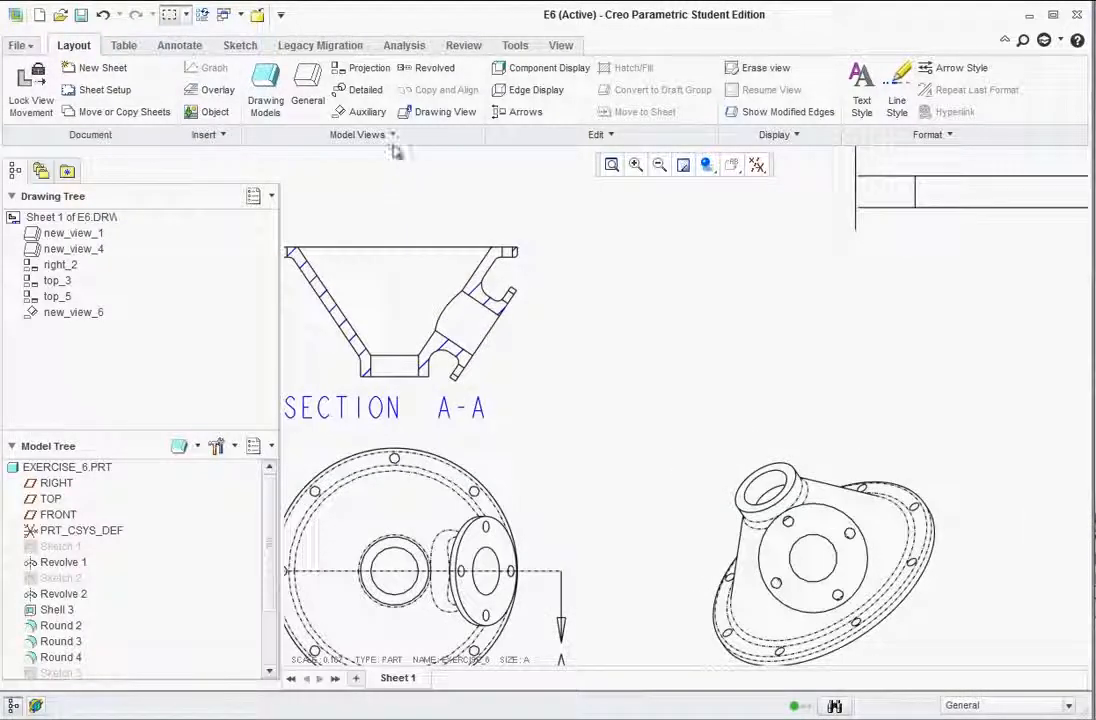
left_click(358, 91)
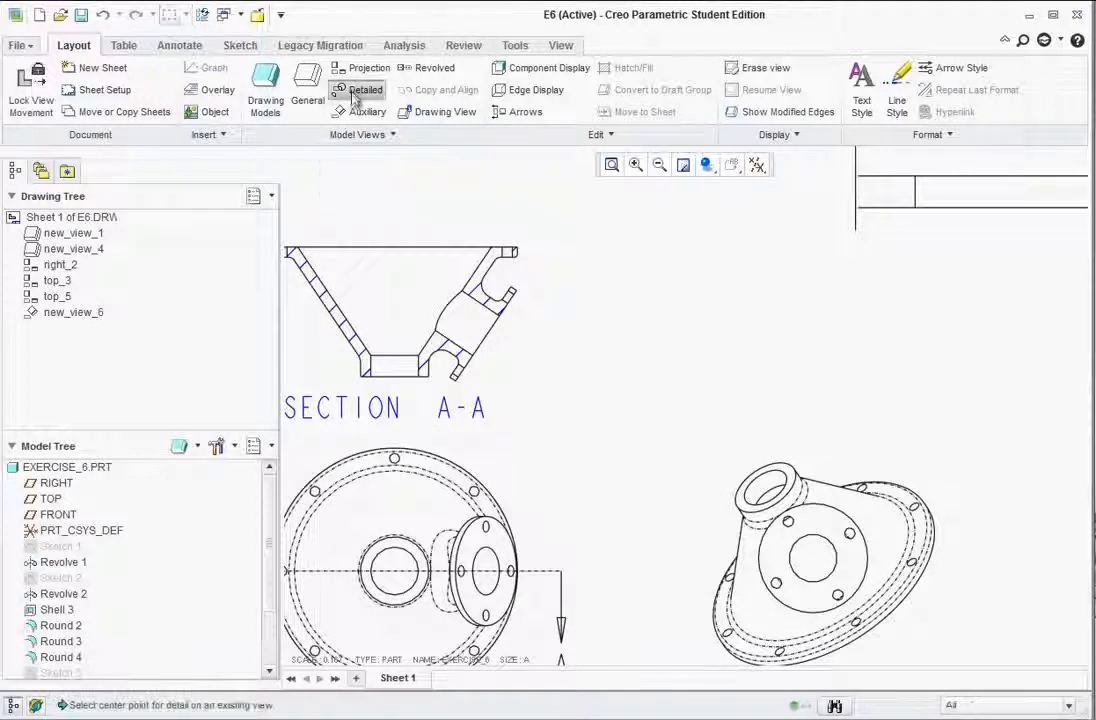
scroll(490, 284, "down", 2)
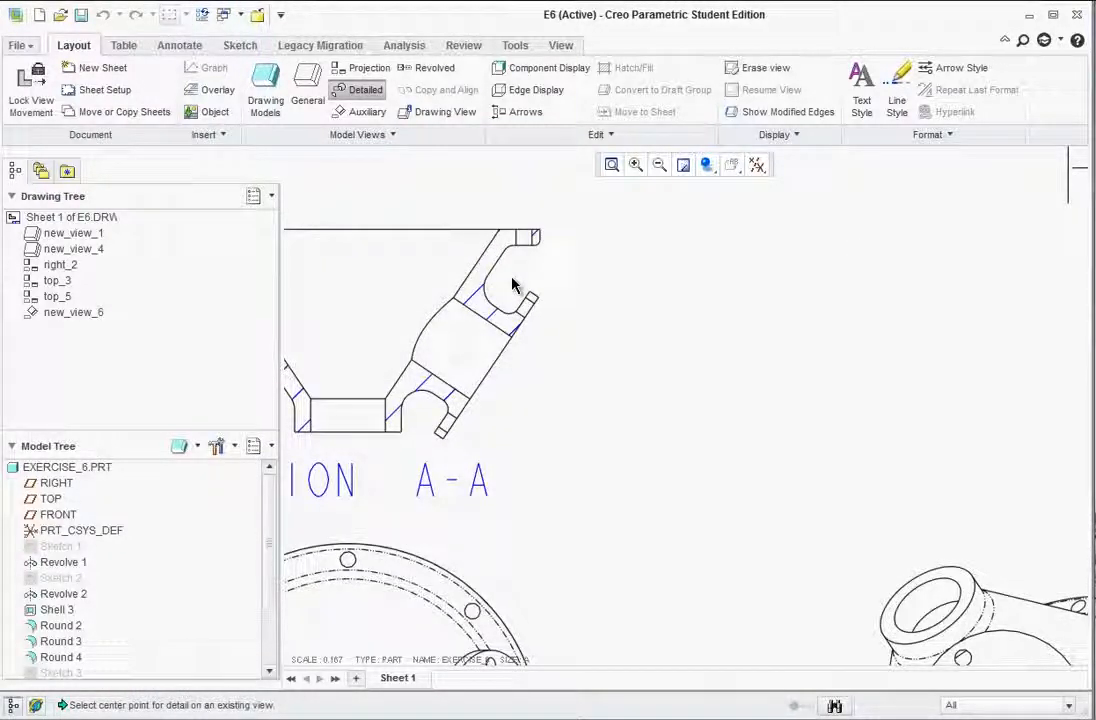
left_click(494, 271)
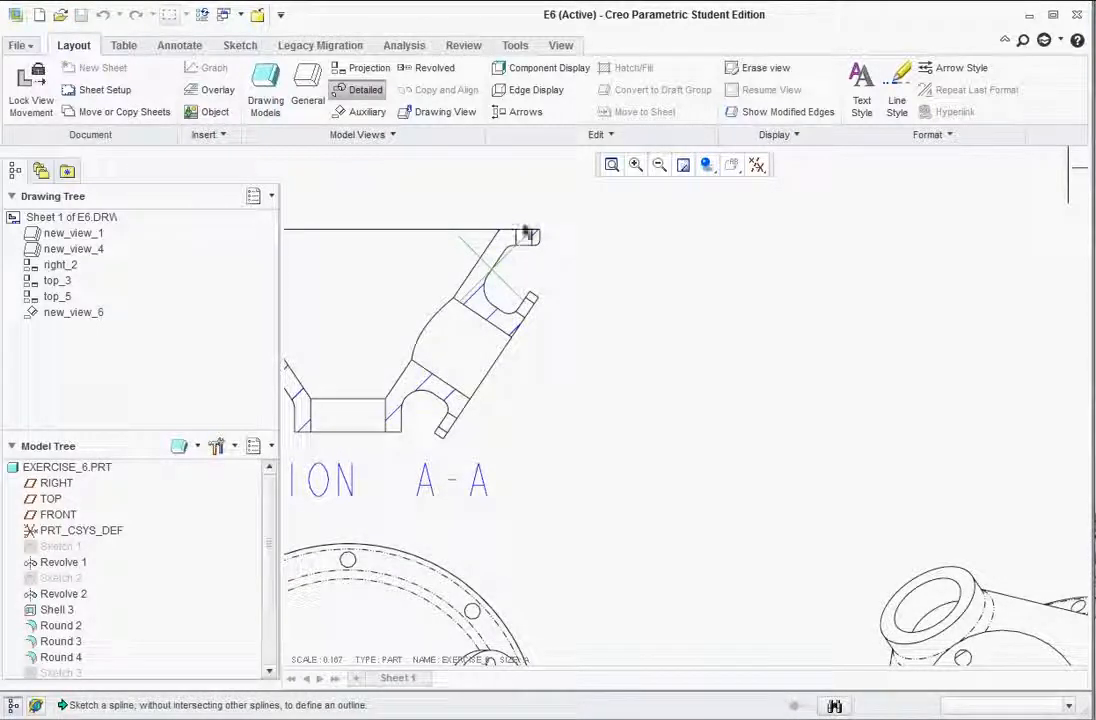
left_click(478, 197)
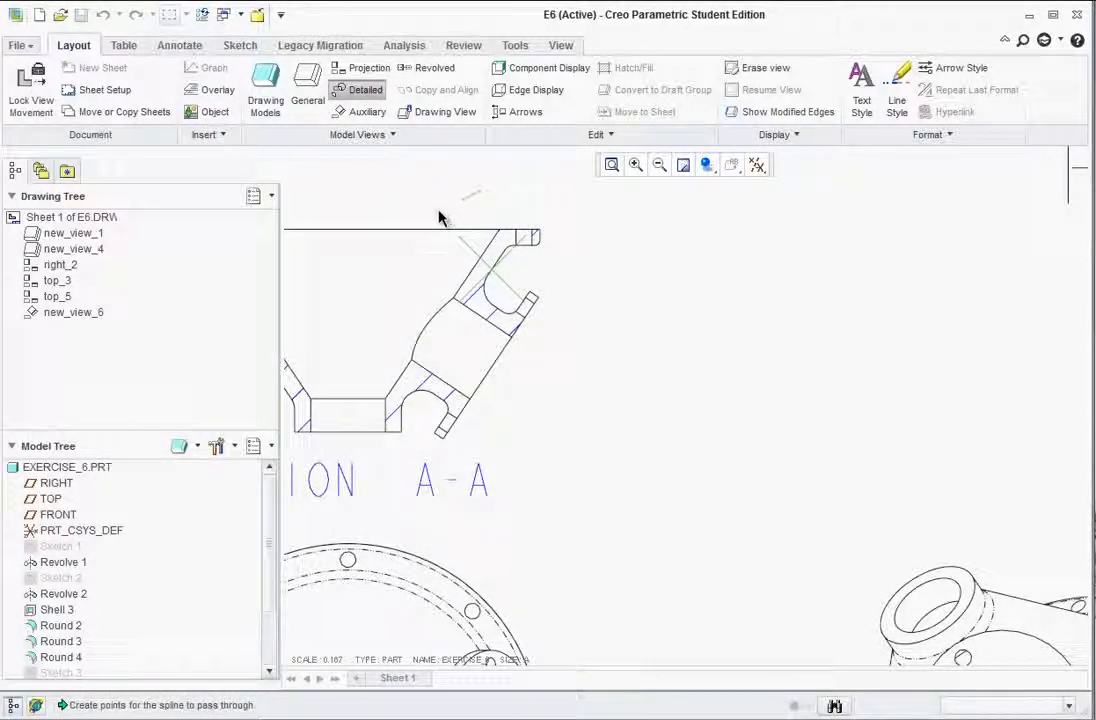
left_click(413, 268)
left_click(495, 348)
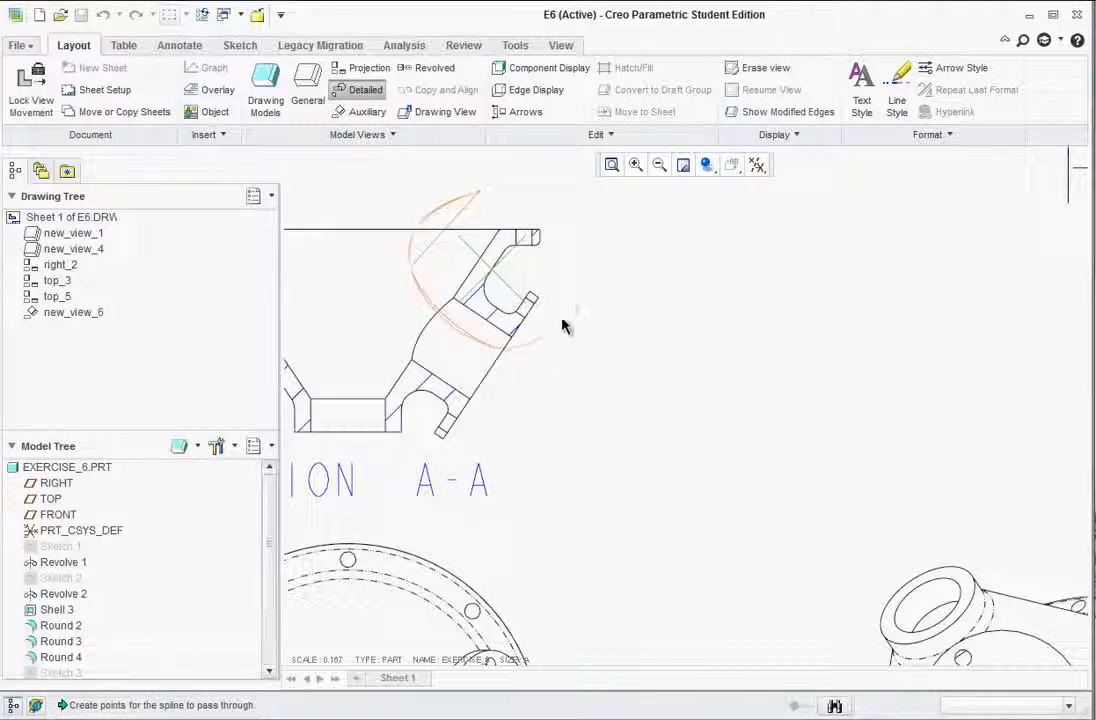
middle_click(575, 250)
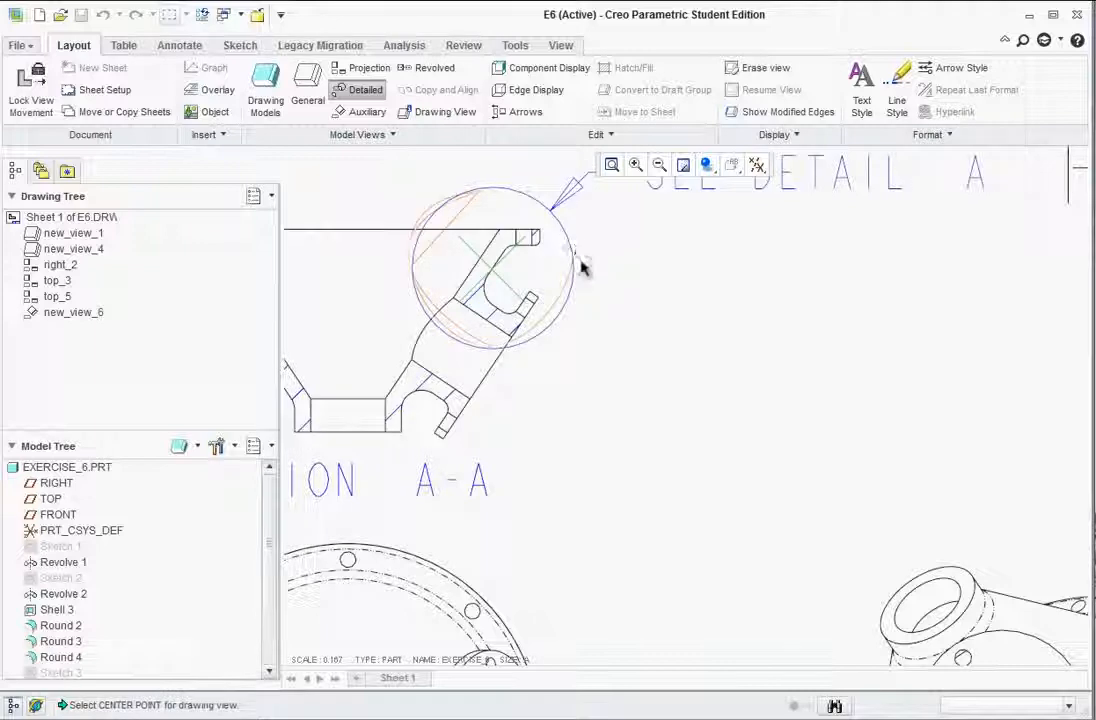
Step: Place the detailed view beside section A-A and shift it right, clear of the section view
scroll(605, 295, "up", 2)
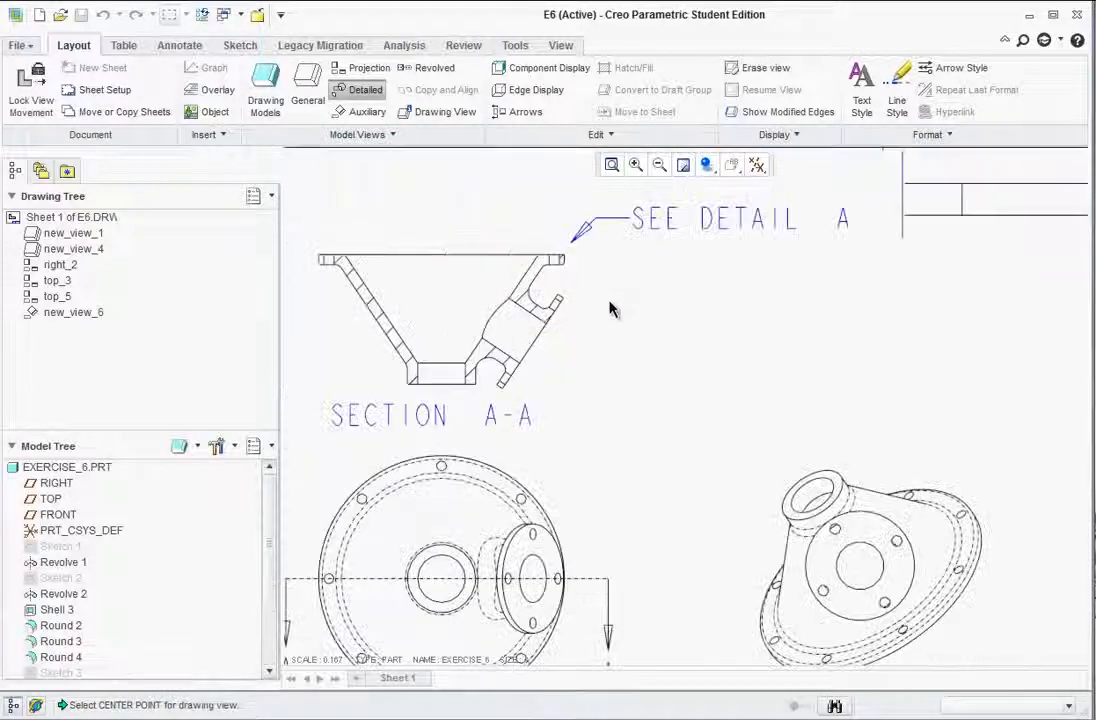
left_click(700, 330)
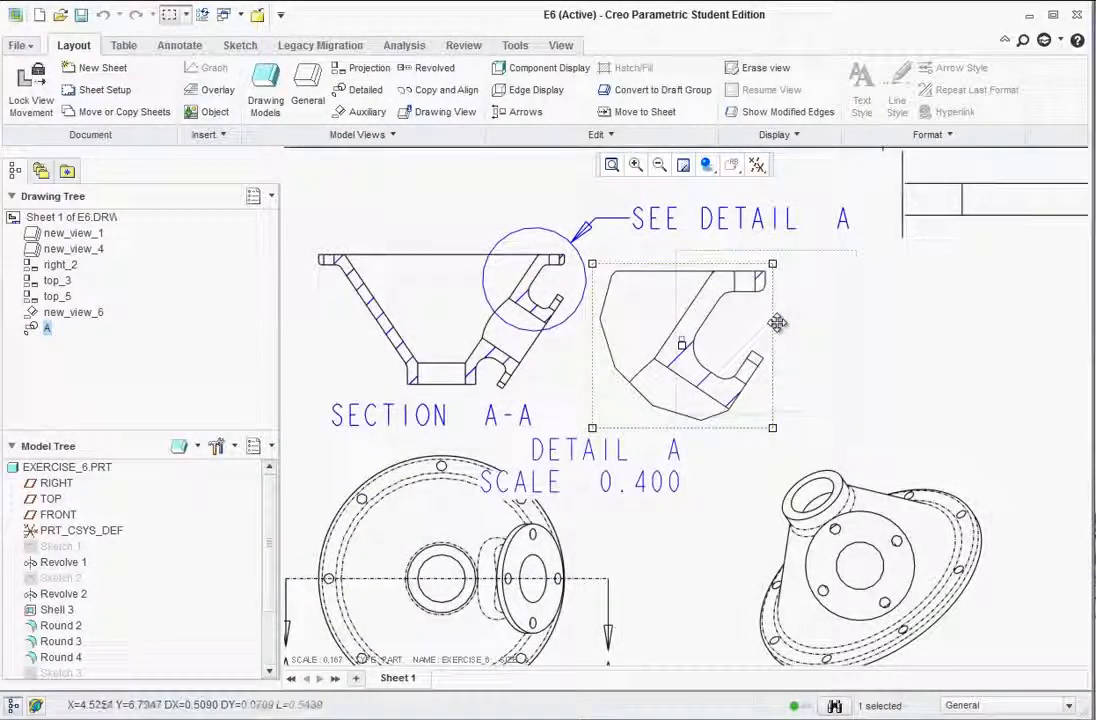
left_click_drag(777, 323, 788, 317)
left_click(611, 338)
Step: Move the DETAIL A scale note to the right so that it sits beneath the detailed view
scroll(698, 418, "up", 1)
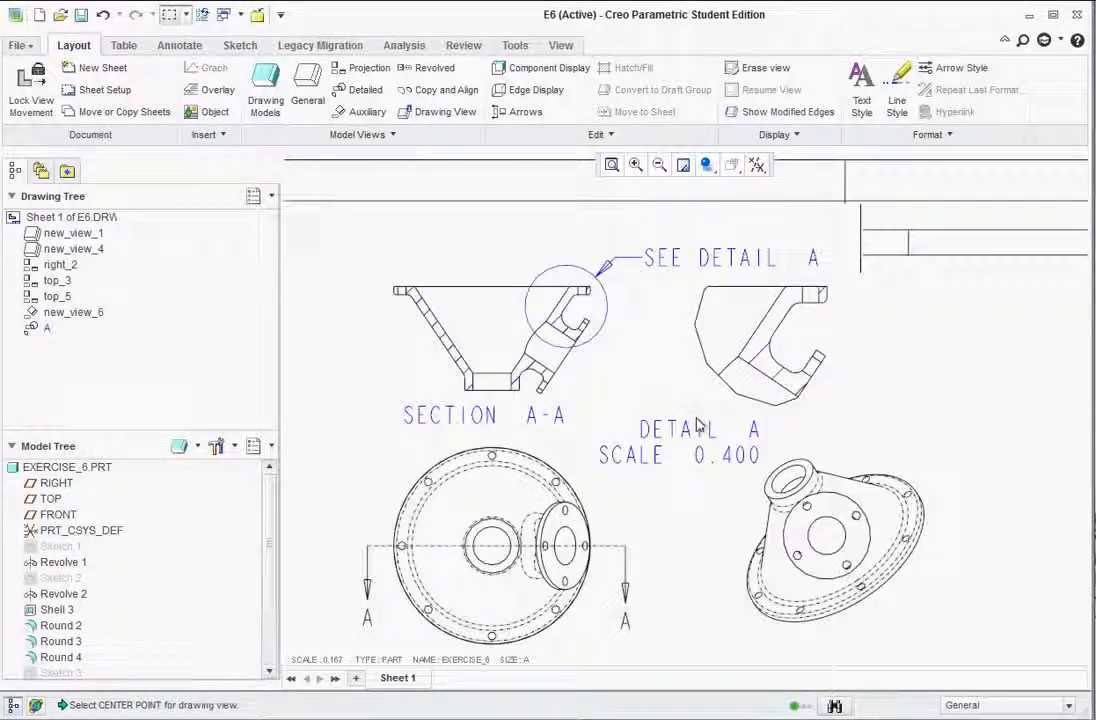
scroll(698, 421, "up", 1)
left_click(687, 426)
left_click_drag(687, 426, 772, 423)
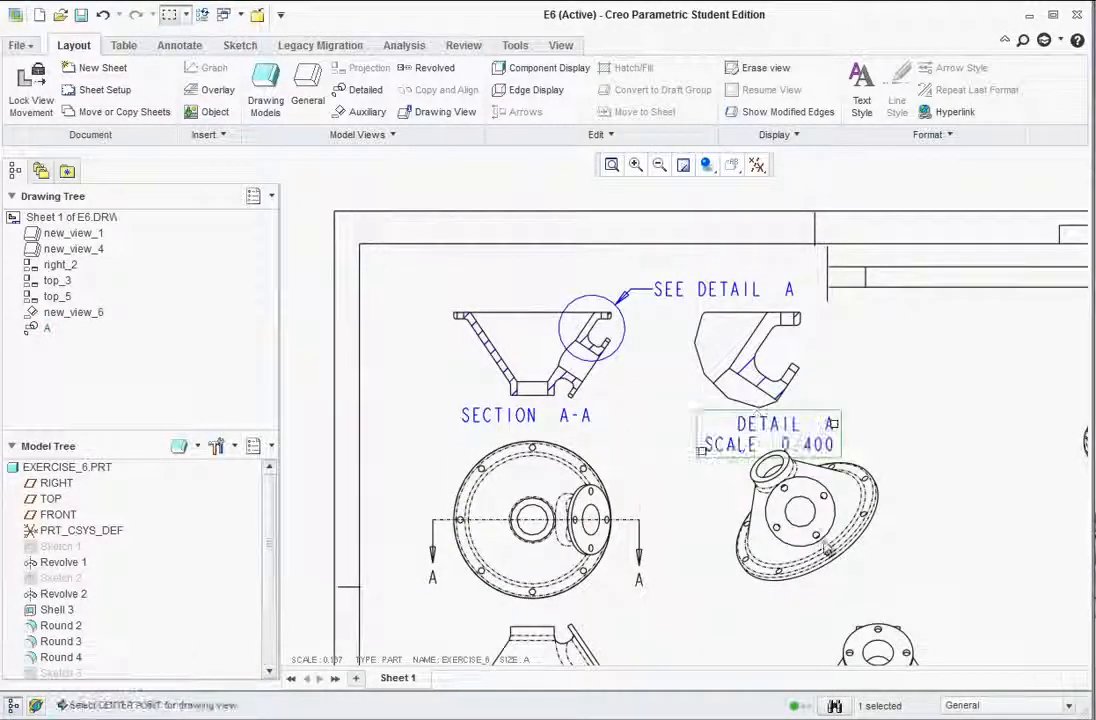
Step: Move the auxiliary view down along its projection direction, clear of the DETAIL A note
left_click(803, 558)
left_click_drag(803, 558, 710, 620)
left_click(915, 465)
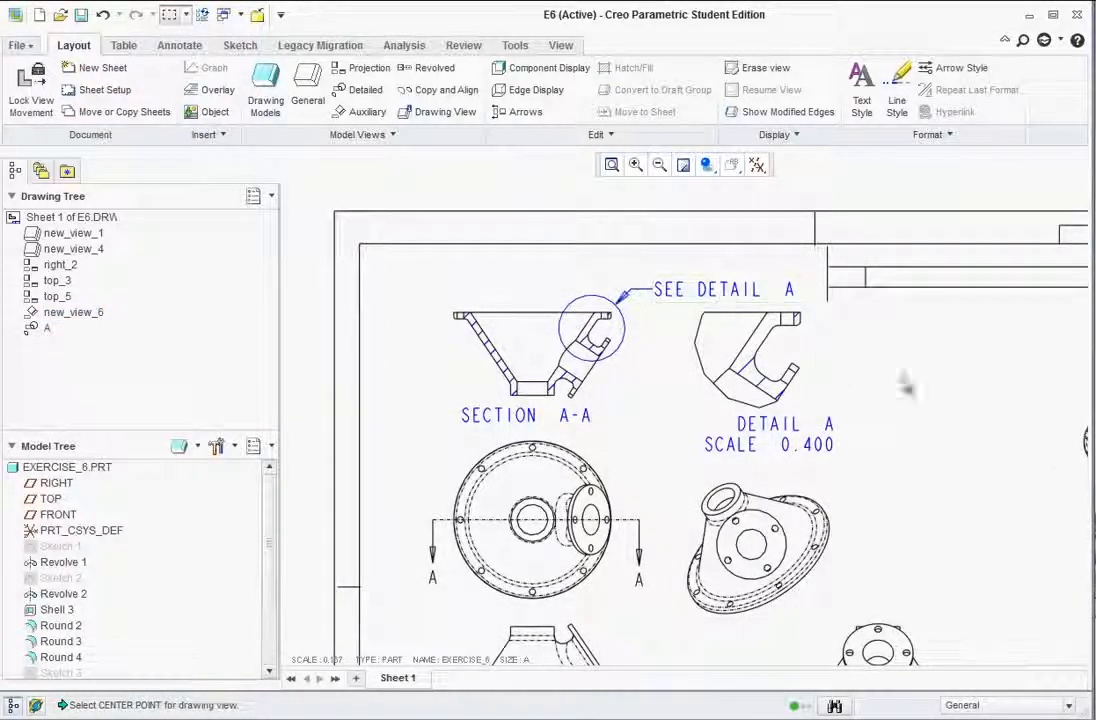
Step: Dimension the overall height in the right view, from the top edge to the base, with the text beside the view
scroll(915, 408, "up", 3)
scroll(910, 502, "down", 1)
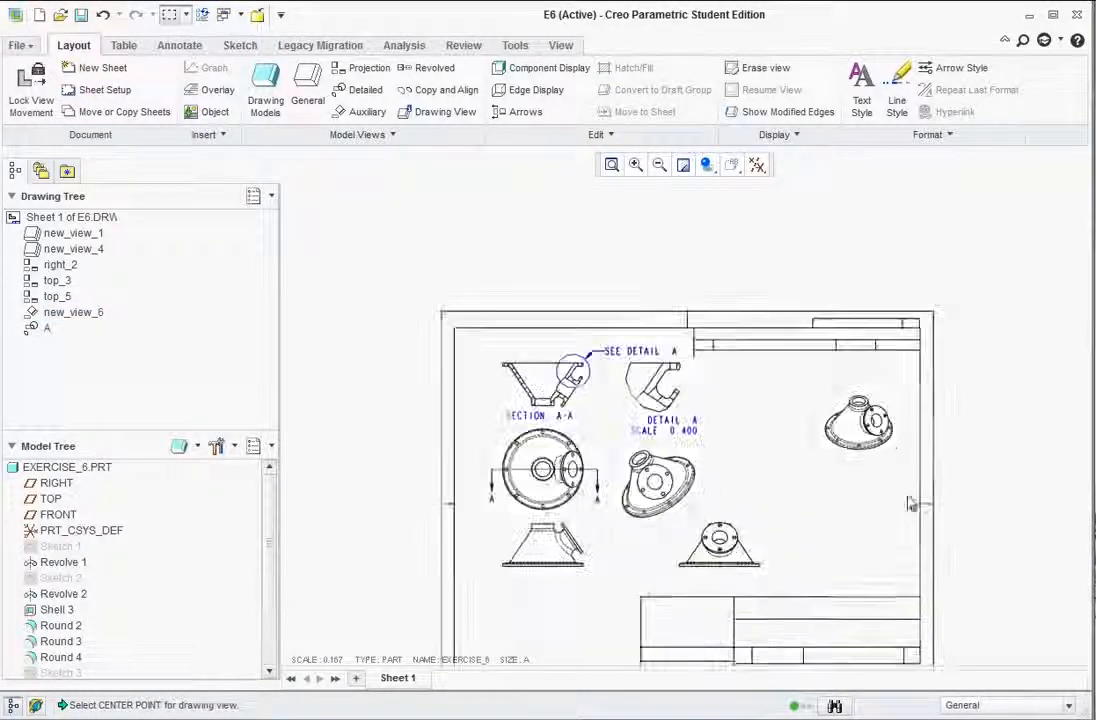
scroll(675, 545, "down", 1)
scroll(760, 585, "down", 1)
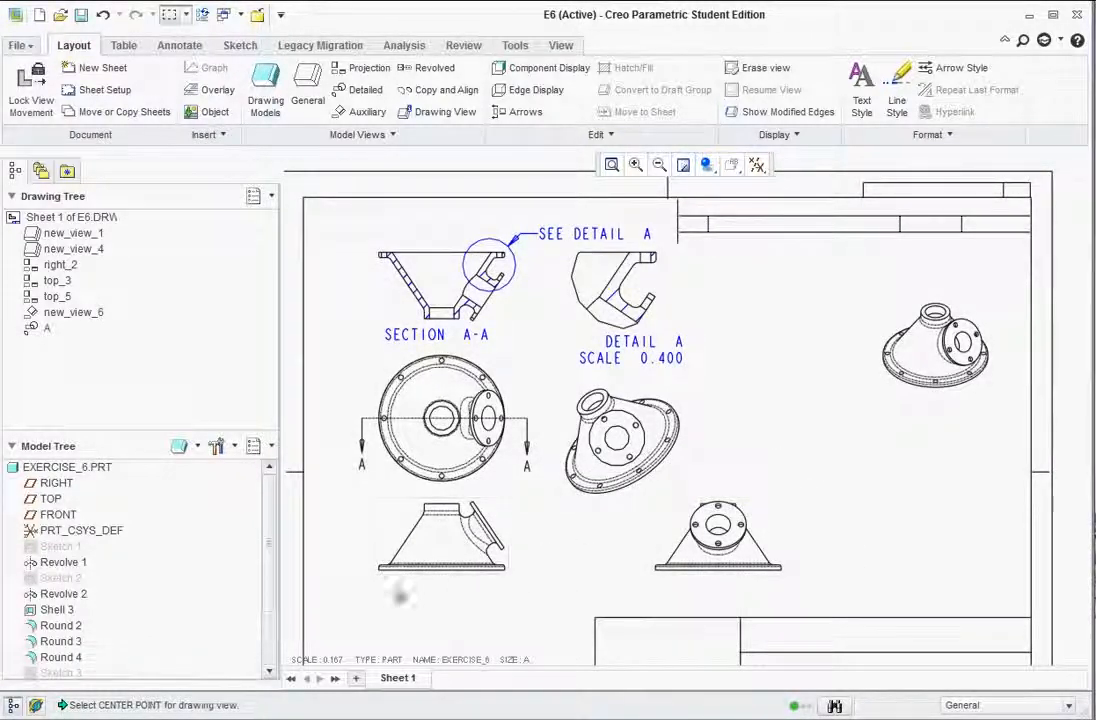
scroll(375, 591, "down", 2)
scroll(965, 518, "down", 3)
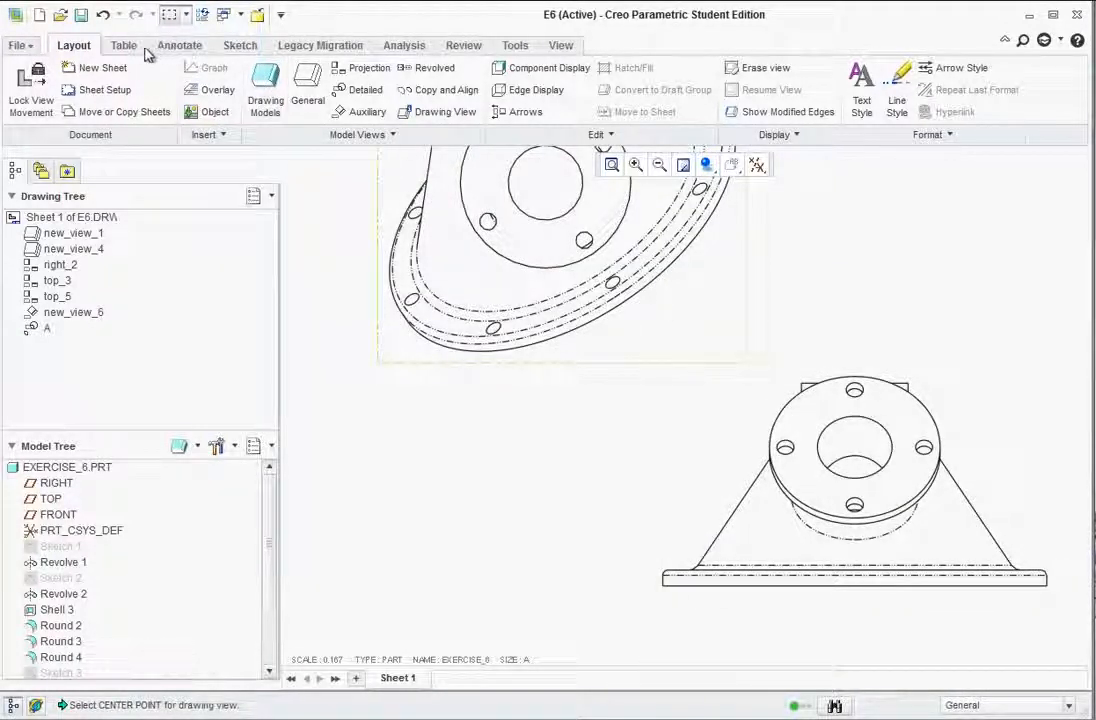
left_click(180, 46)
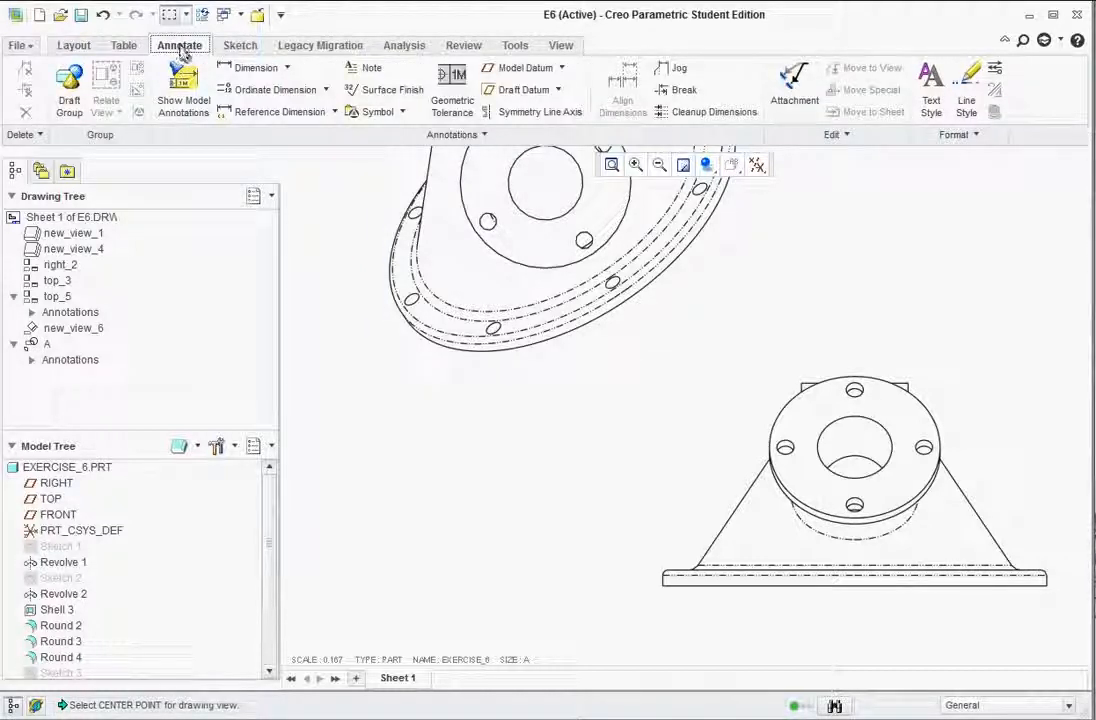
left_click(244, 70)
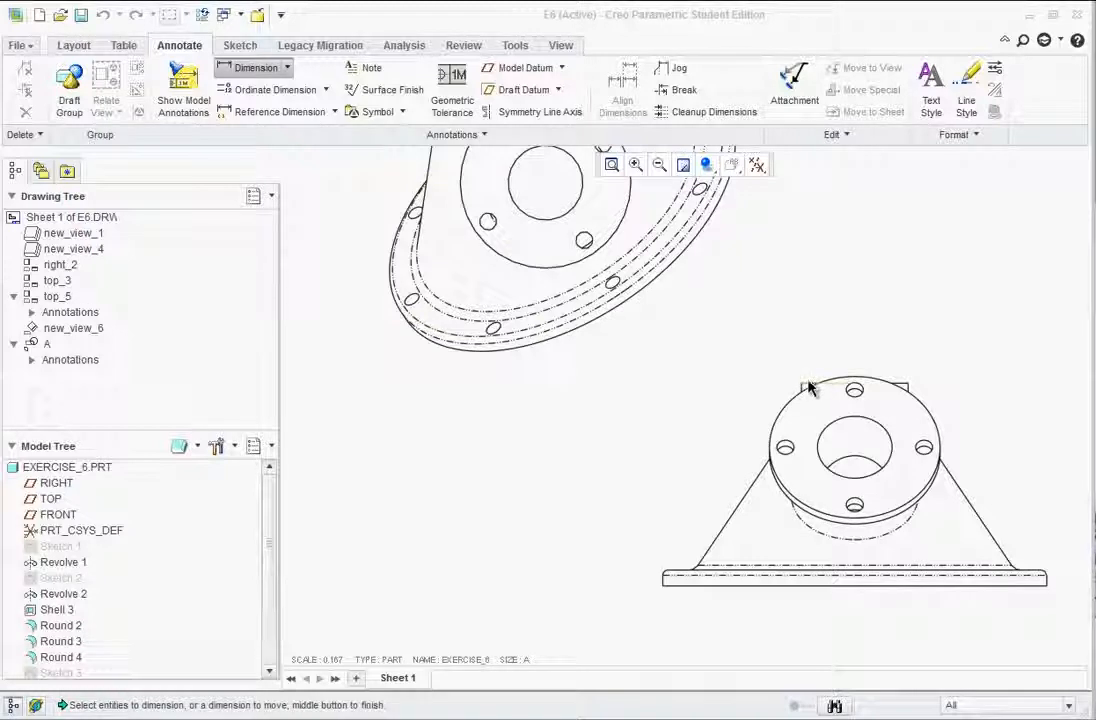
left_click(809, 384)
left_click(776, 586)
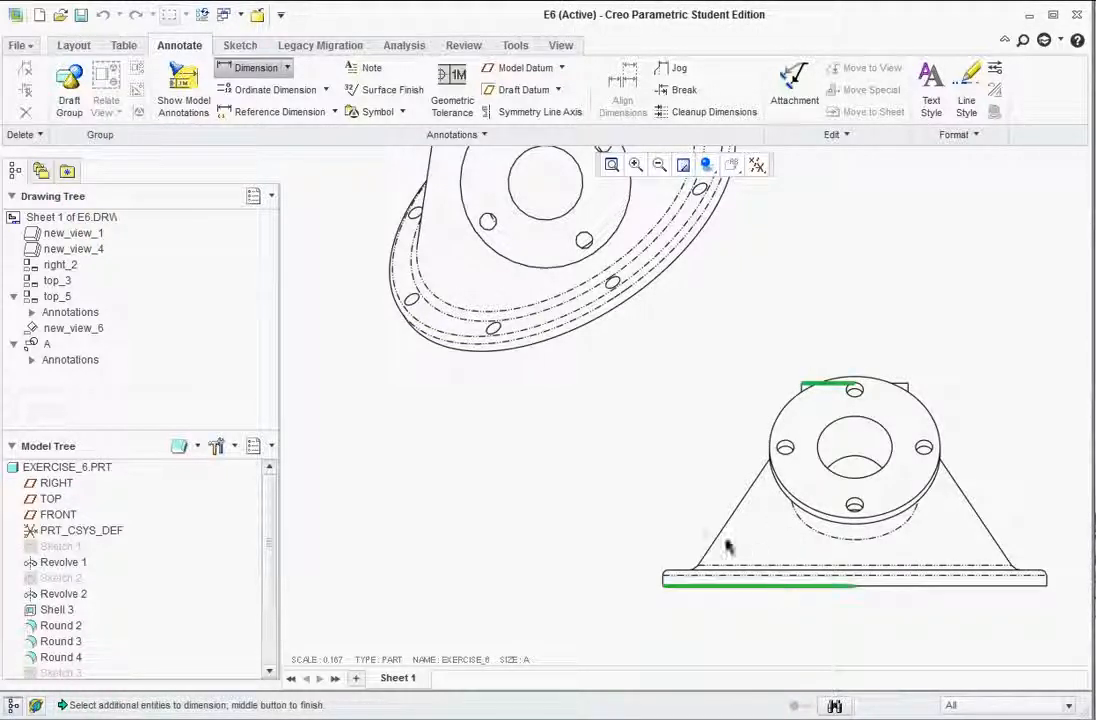
middle_click(594, 485)
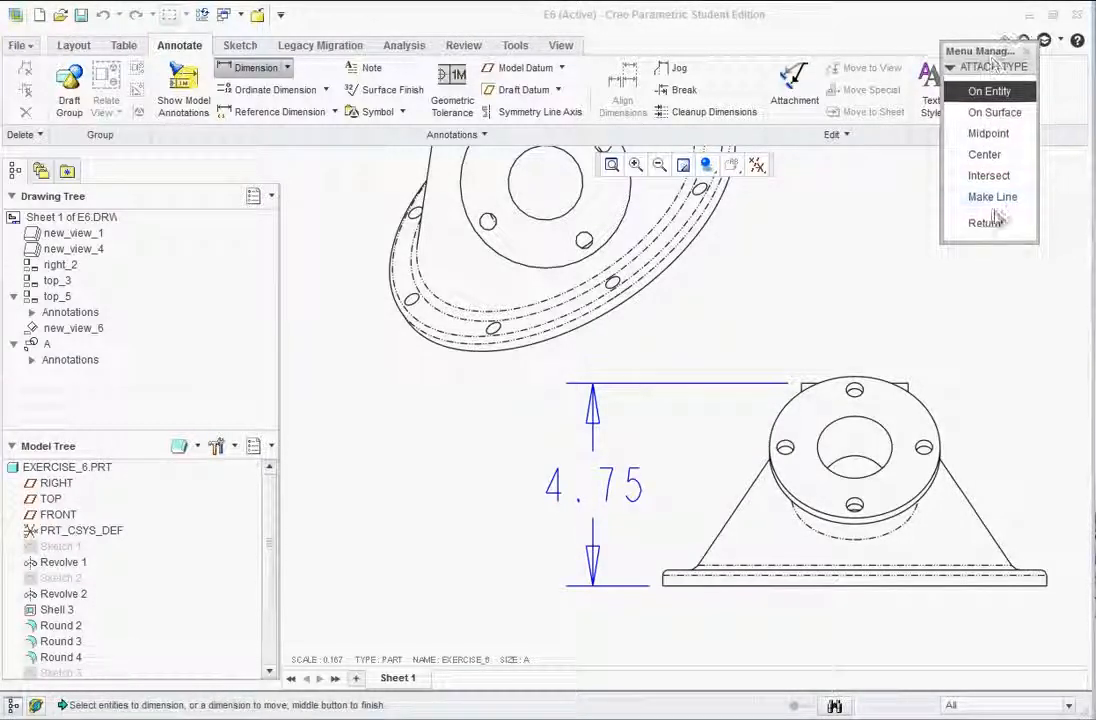
left_click(986, 222)
Step: Move the front view slightly down to open more space beneath the top view
scroll(863, 290, "down", 3)
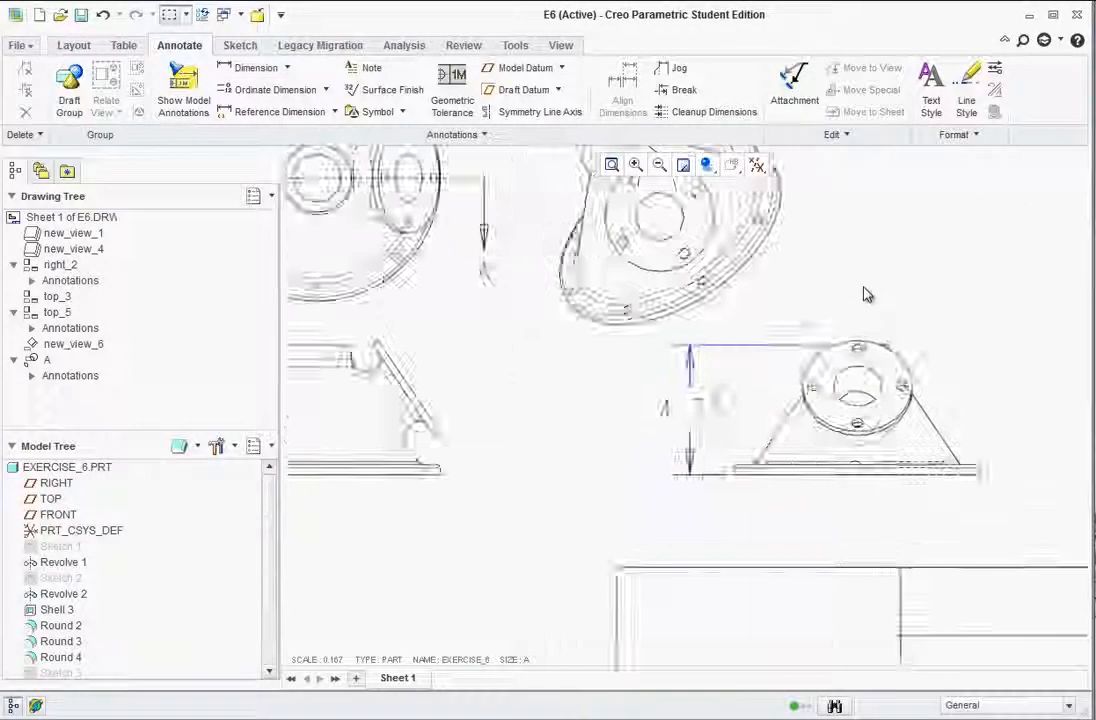
scroll(793, 336, "up", 1)
scroll(790, 336, "down", 2)
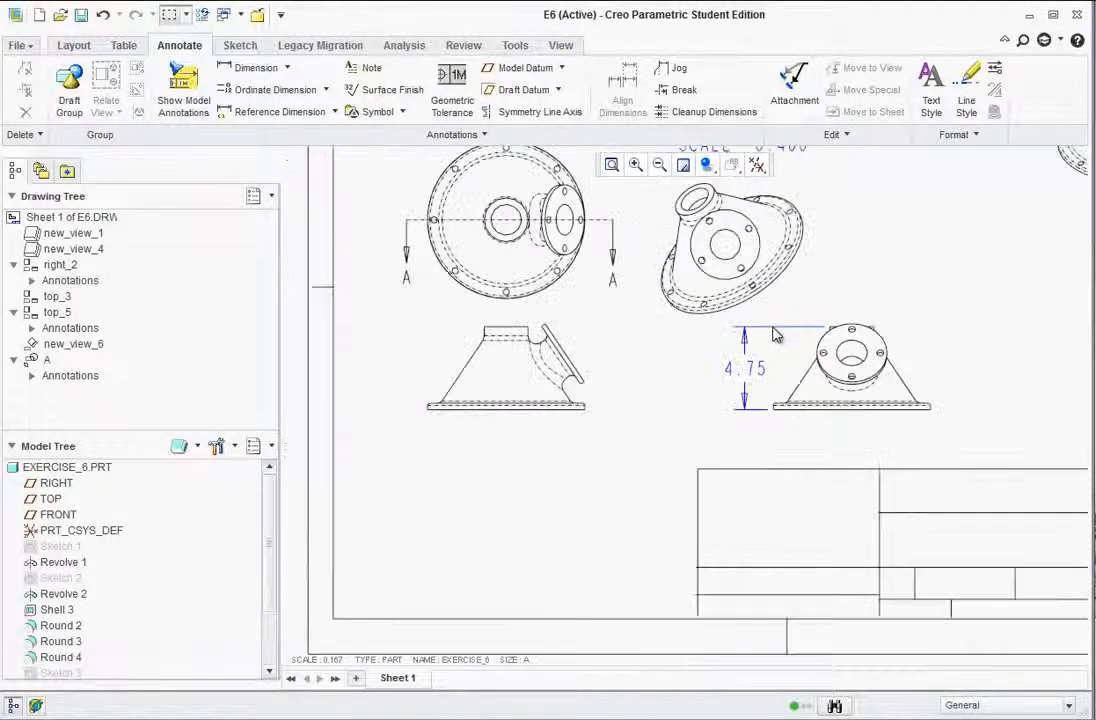
scroll(778, 335, "up", 1)
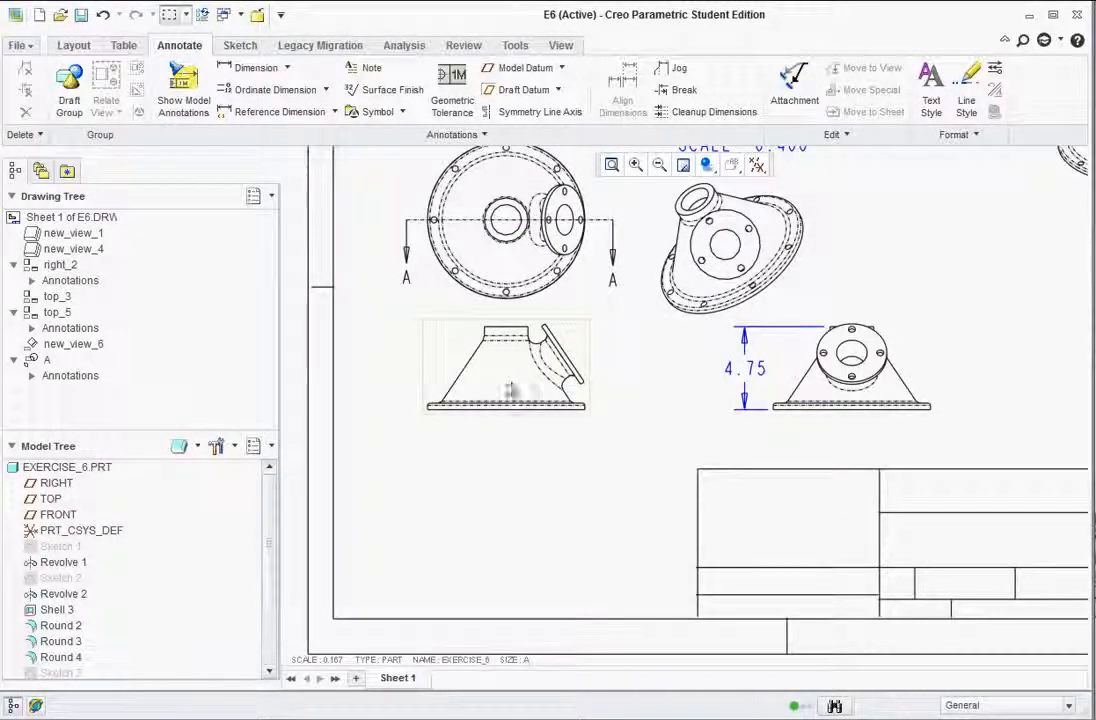
scroll(464, 362, "up", 2)
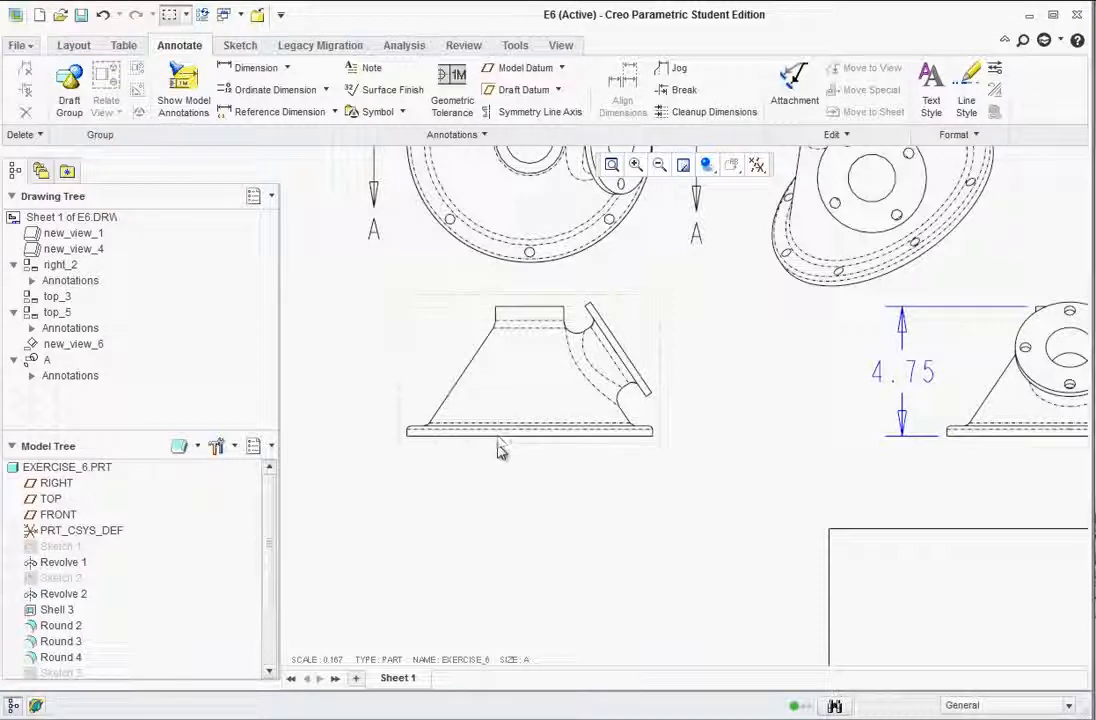
left_click(528, 391)
left_click_drag(528, 391, 522, 410)
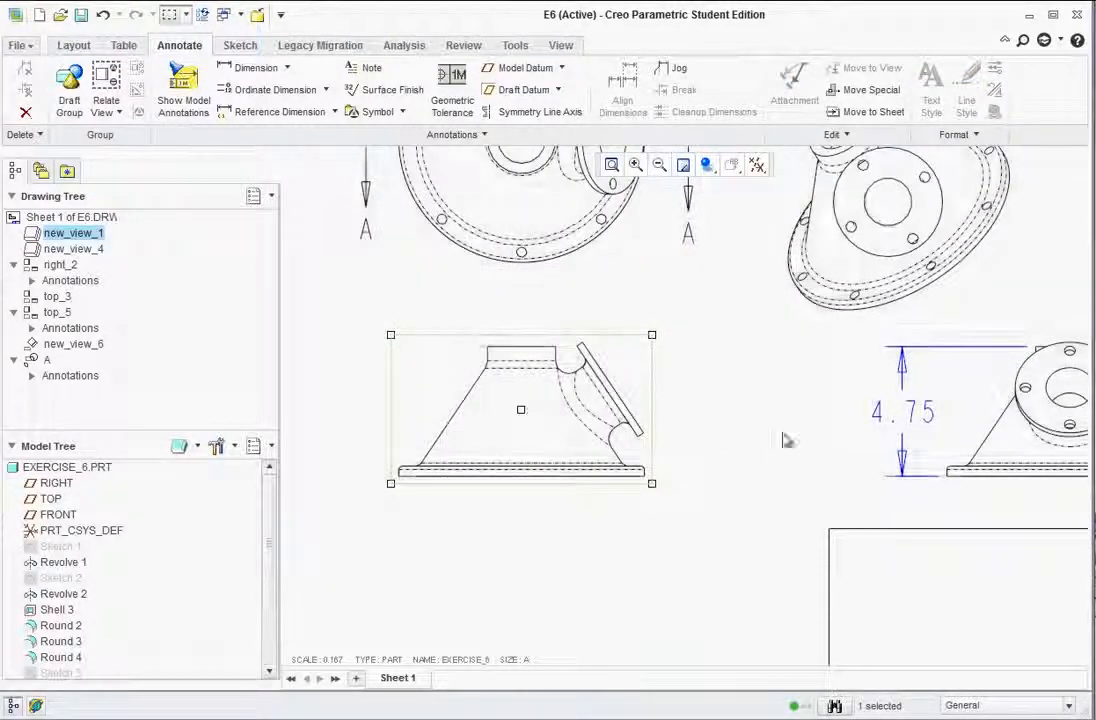
left_click(675, 378)
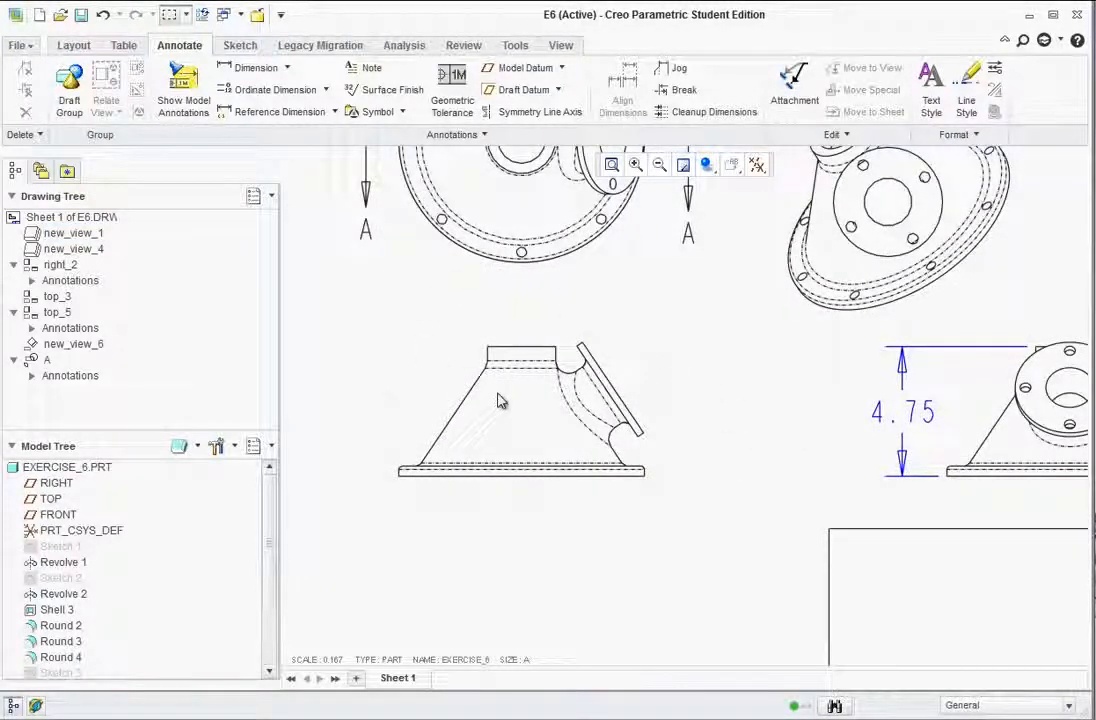
Step: Show the 3.75, .375, 4.75 and 34.00° model dimensions of Revolve 1 in the front view
left_click(186, 88)
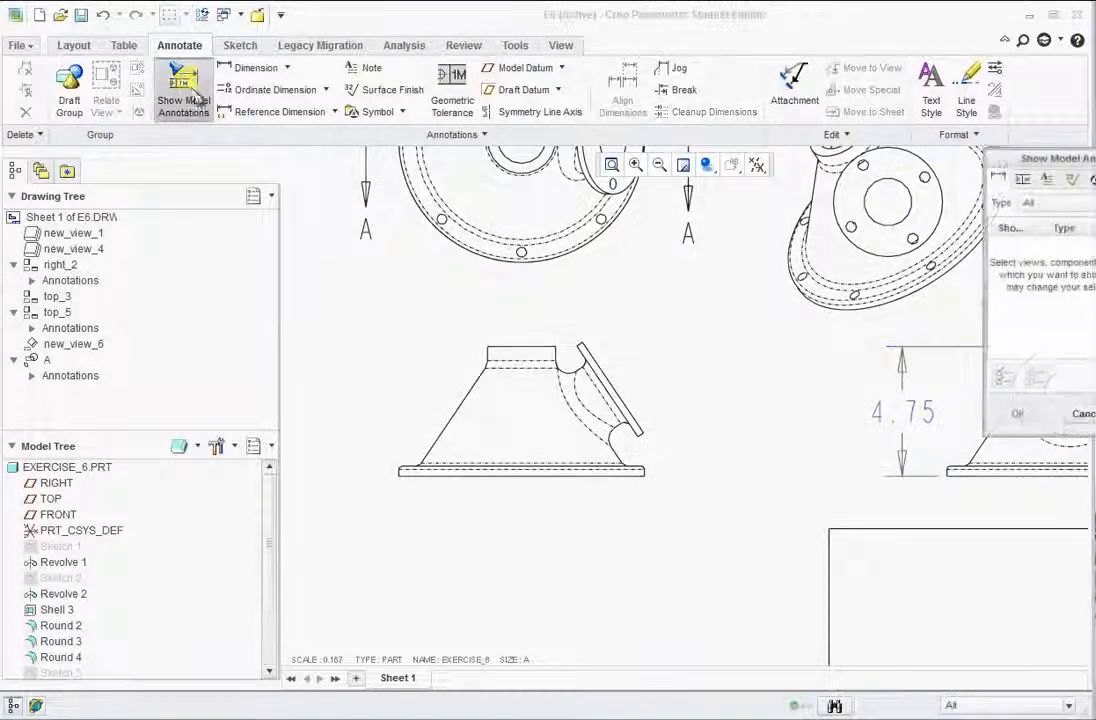
mouse_move(1050, 158)
left_mouse_down()
mouse_move(950, 92)
mouse_move(900, 42)
left_mouse_up()
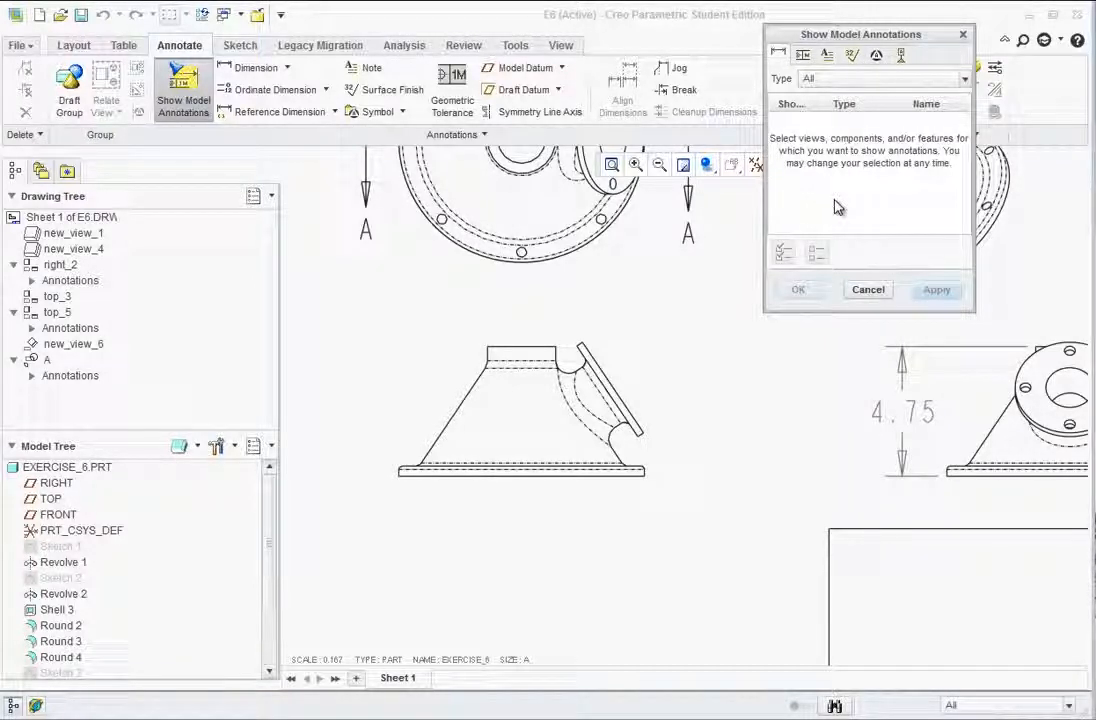
left_click(512, 422)
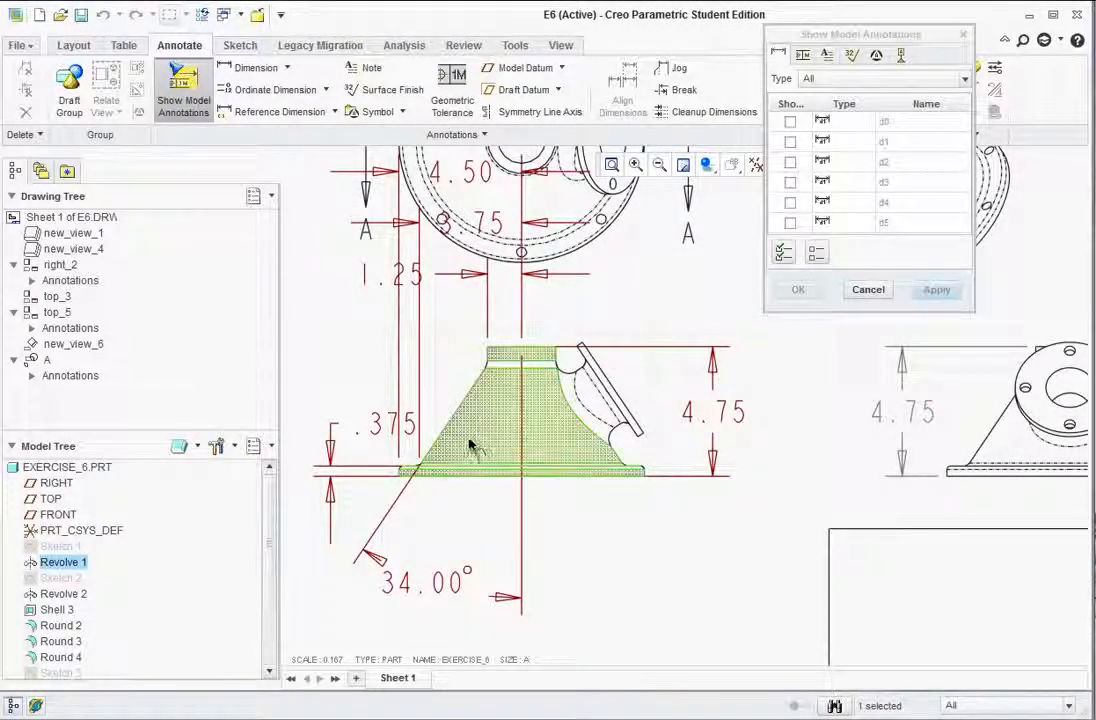
scroll(590, 452, "up", 1)
scroll(614, 340, "down", 1)
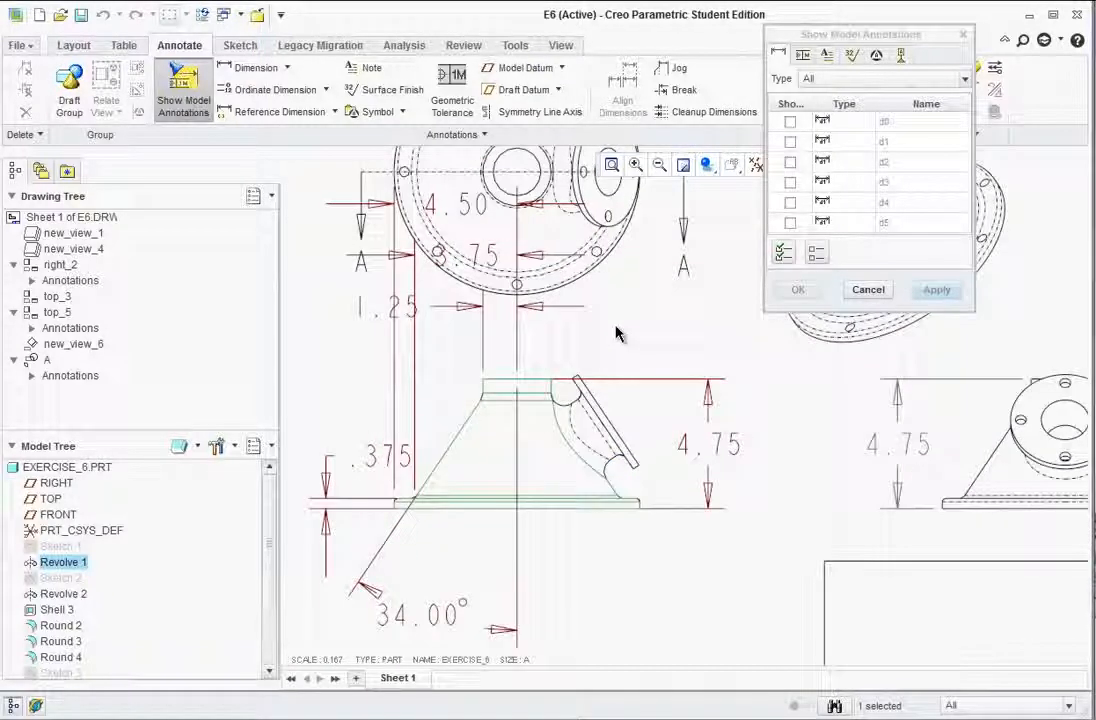
left_click(477, 266)
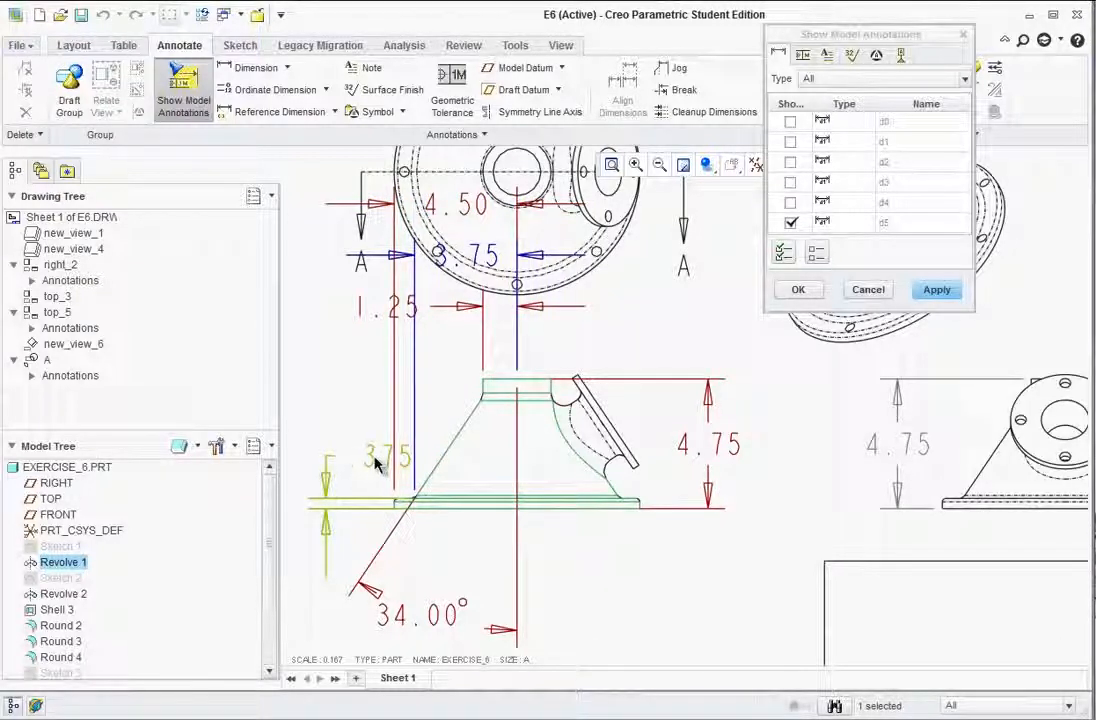
left_click(375, 462)
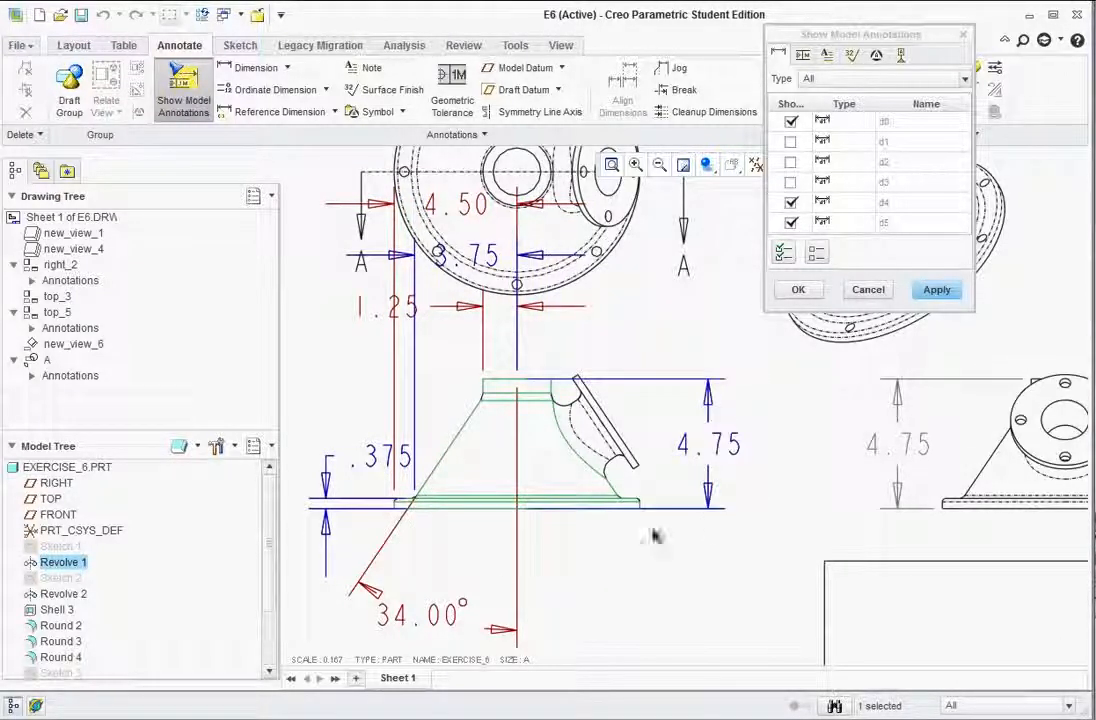
left_click(462, 612)
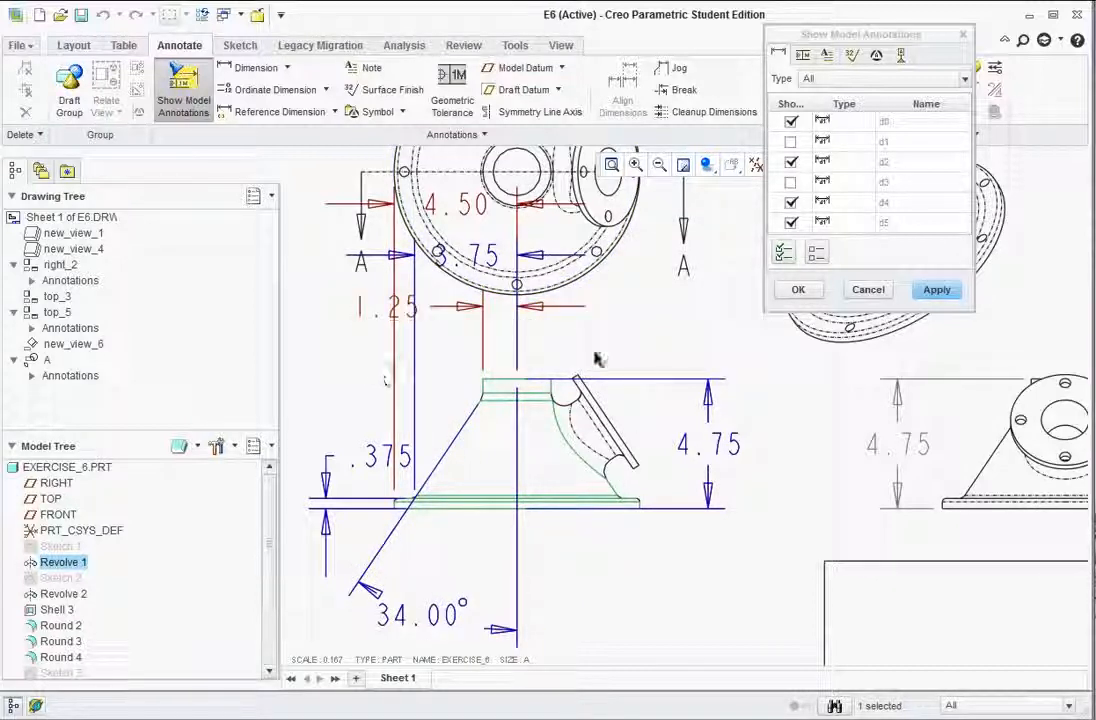
left_click(932, 290)
left_click(902, 55)
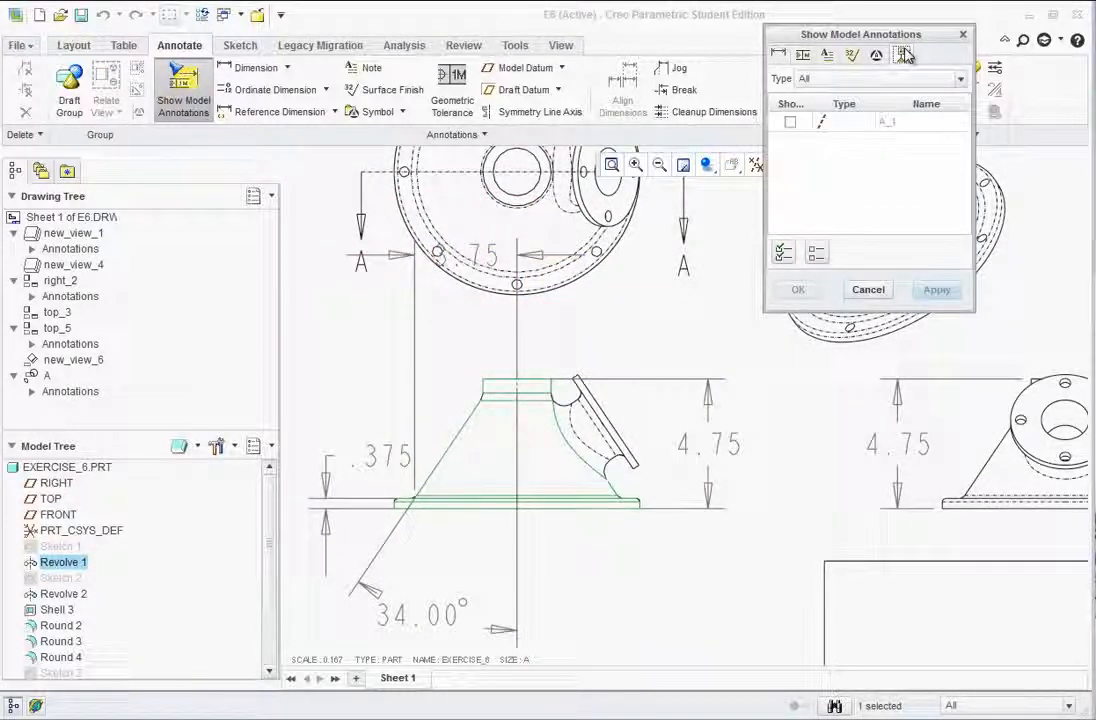
left_click(876, 57)
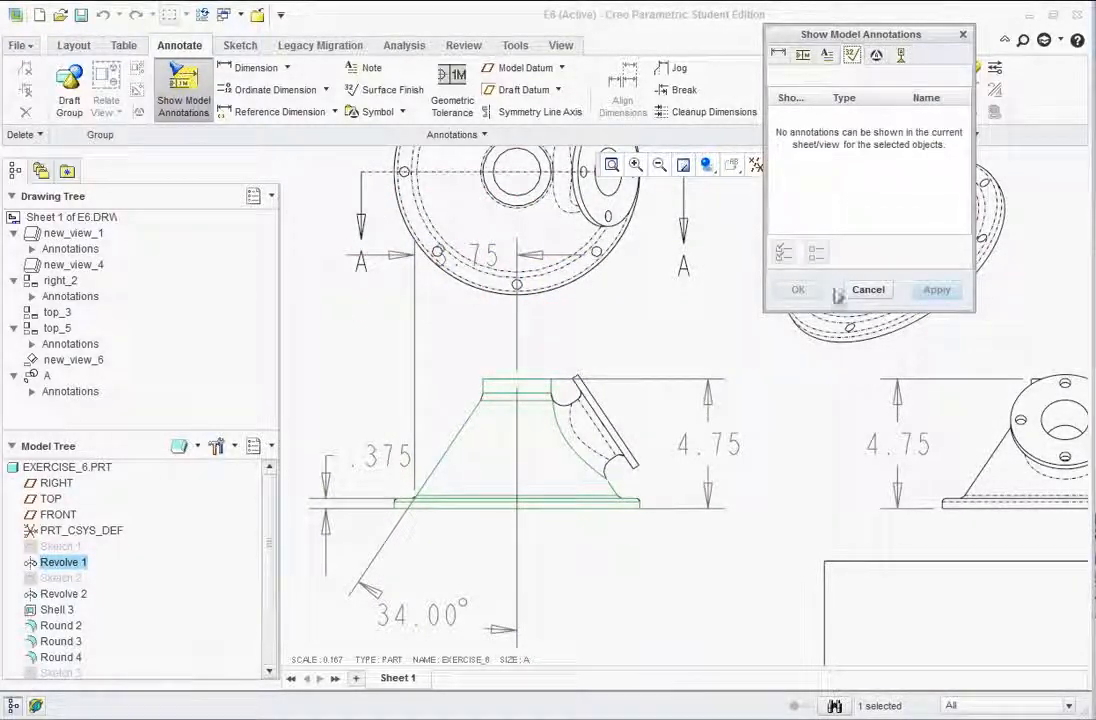
left_click(866, 291)
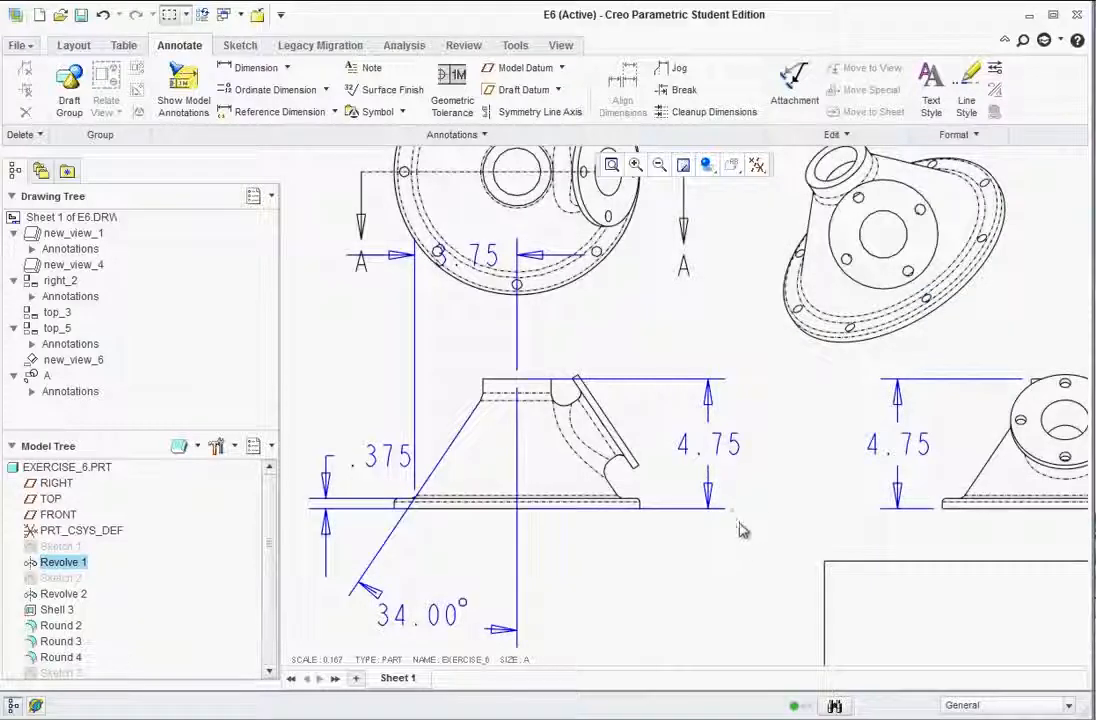
Step: Delete the overall height dimension from the right view
scroll(739, 526, "down", 2)
left_click(866, 445)
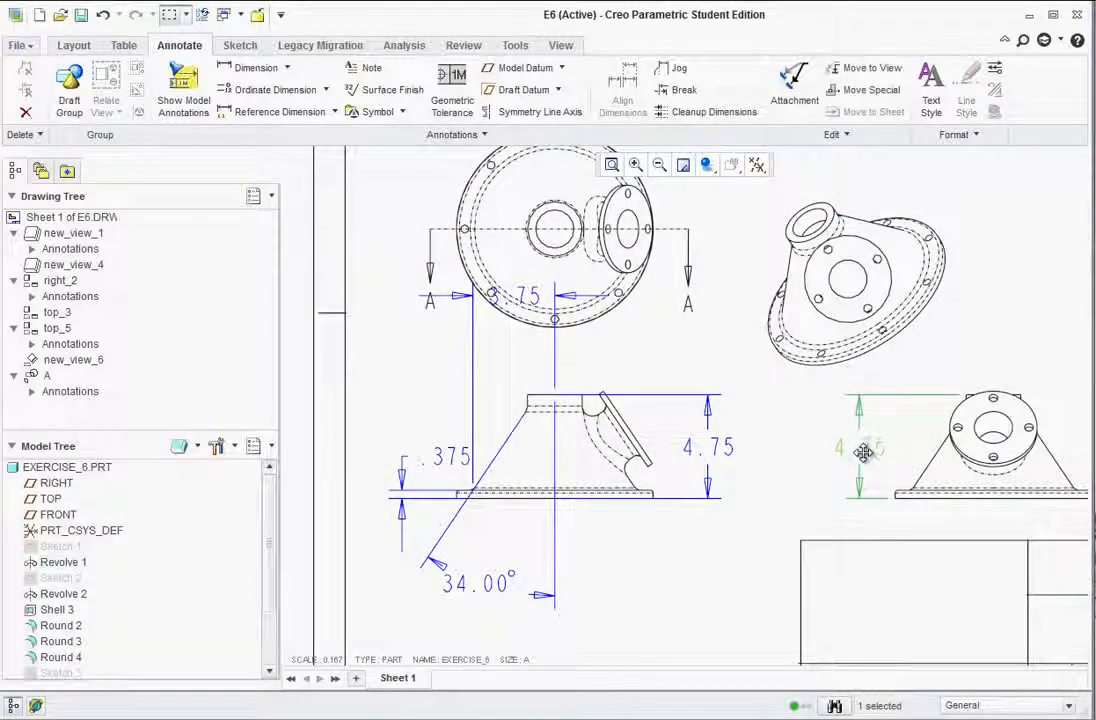
key("Delete")
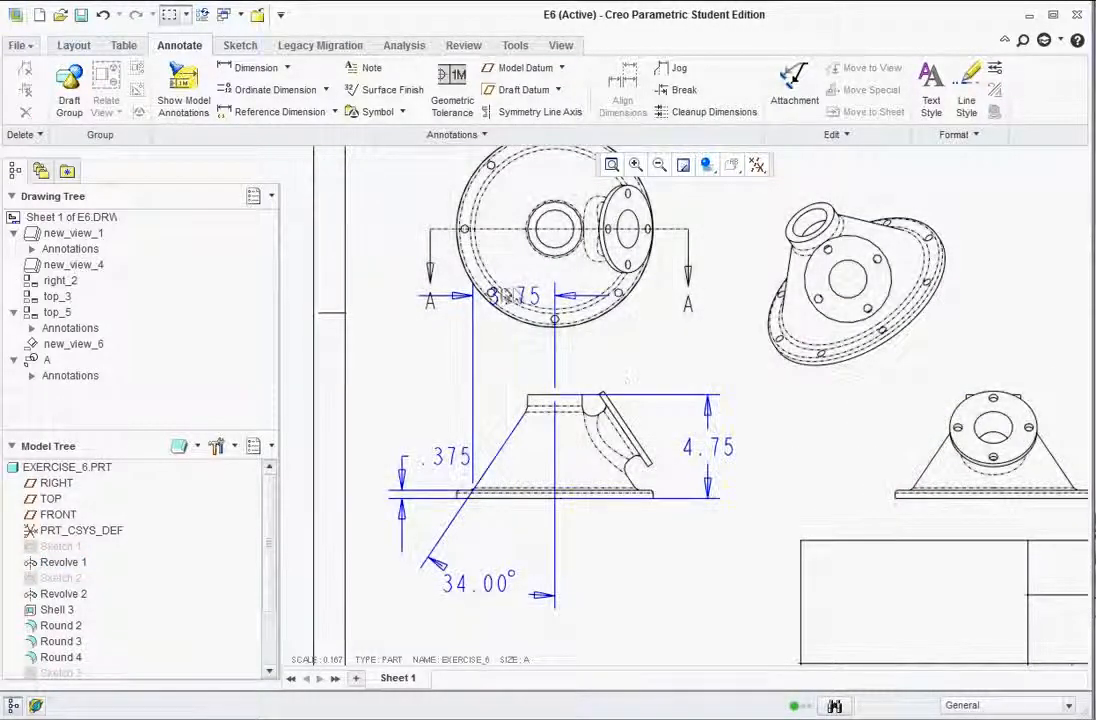
Step: Move the 3.75 dimension down so that it sits between the top and front views
left_click(520, 296)
left_click_drag(520, 296, 520, 373)
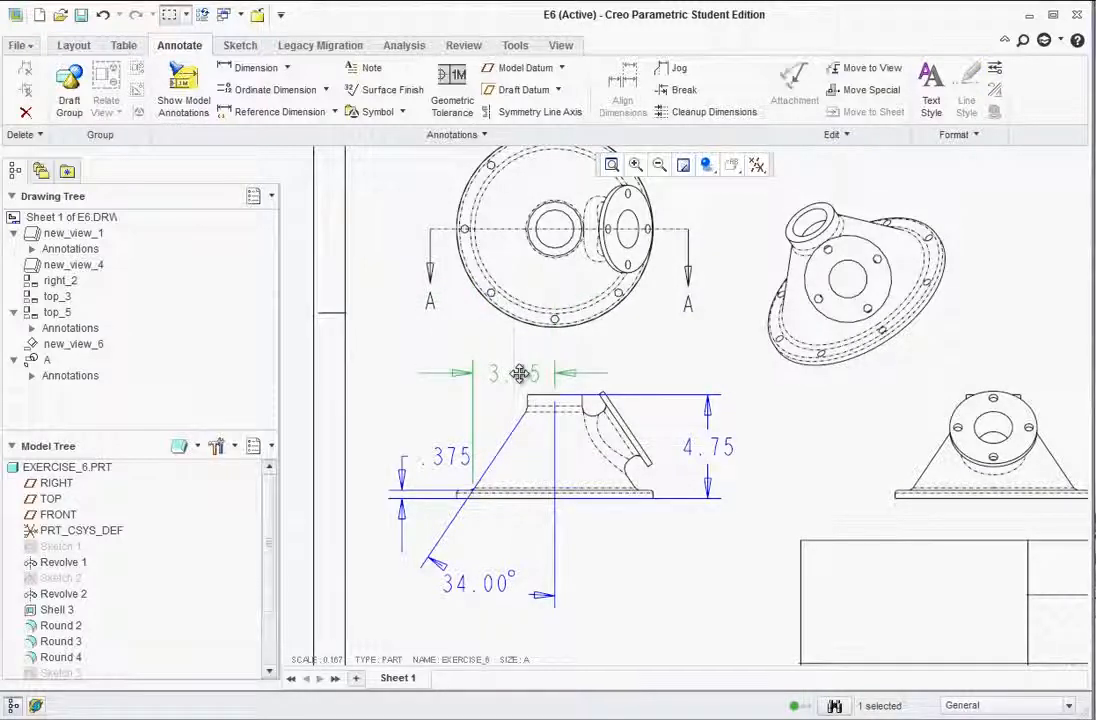
left_click(405, 398)
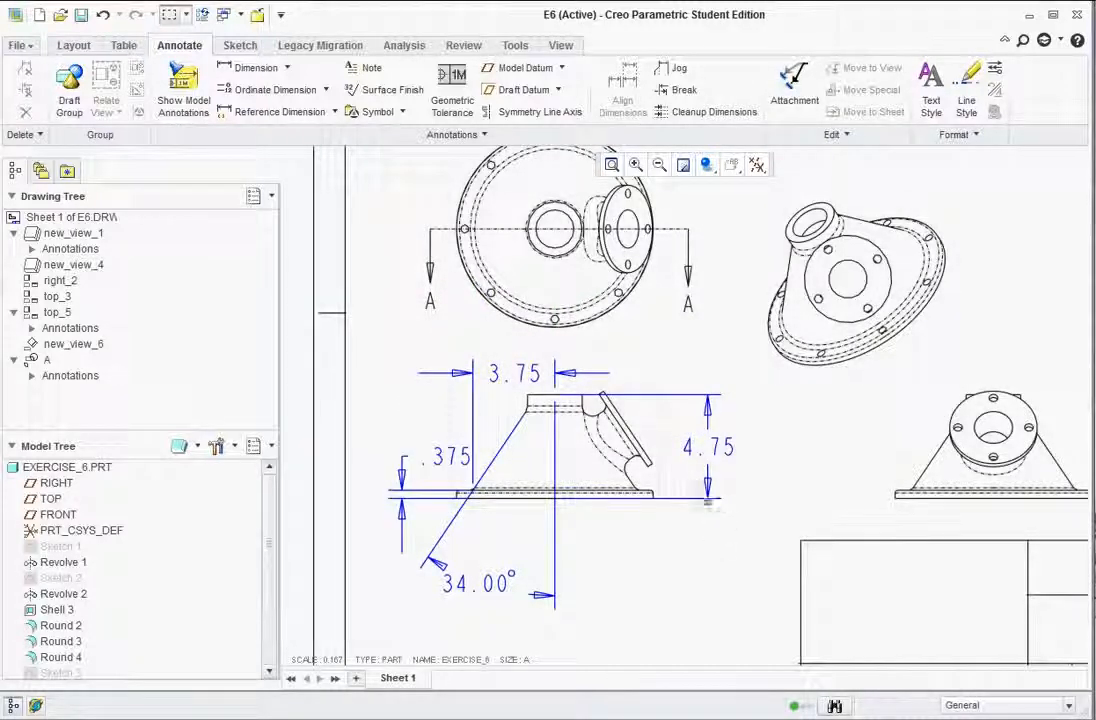
Step: Examine the value, tolerance, display and text style properties of the front view's overall height dimension
left_click(680, 456)
double_click(718, 445)
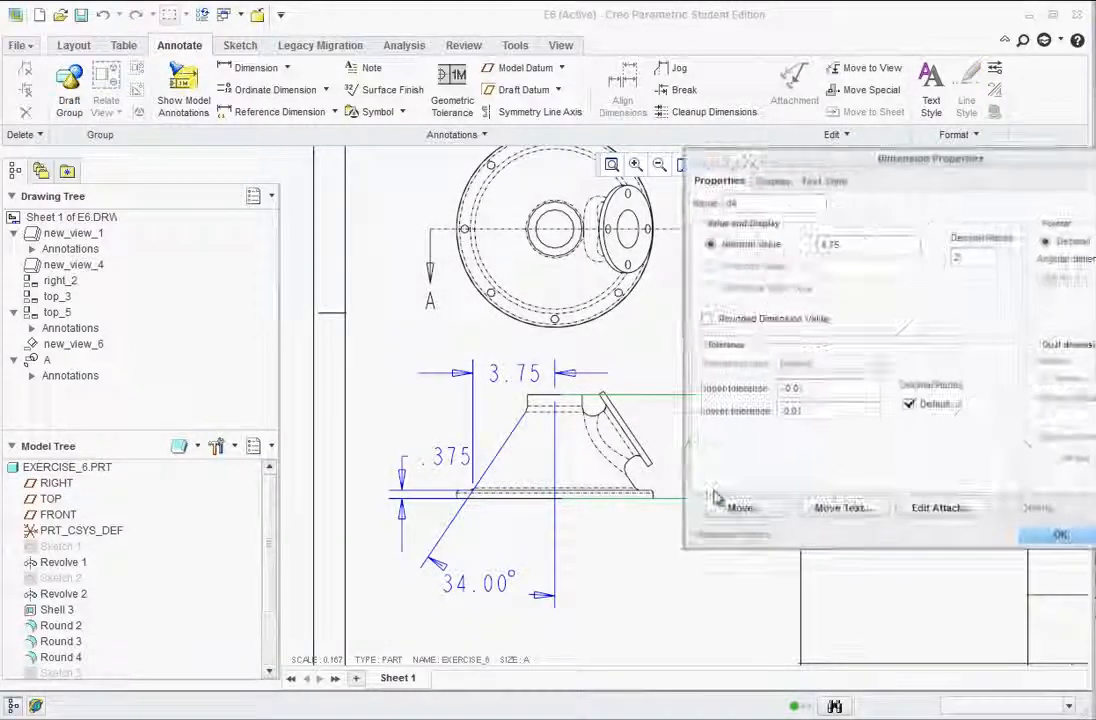
left_click_drag(790, 158, 580, 85)
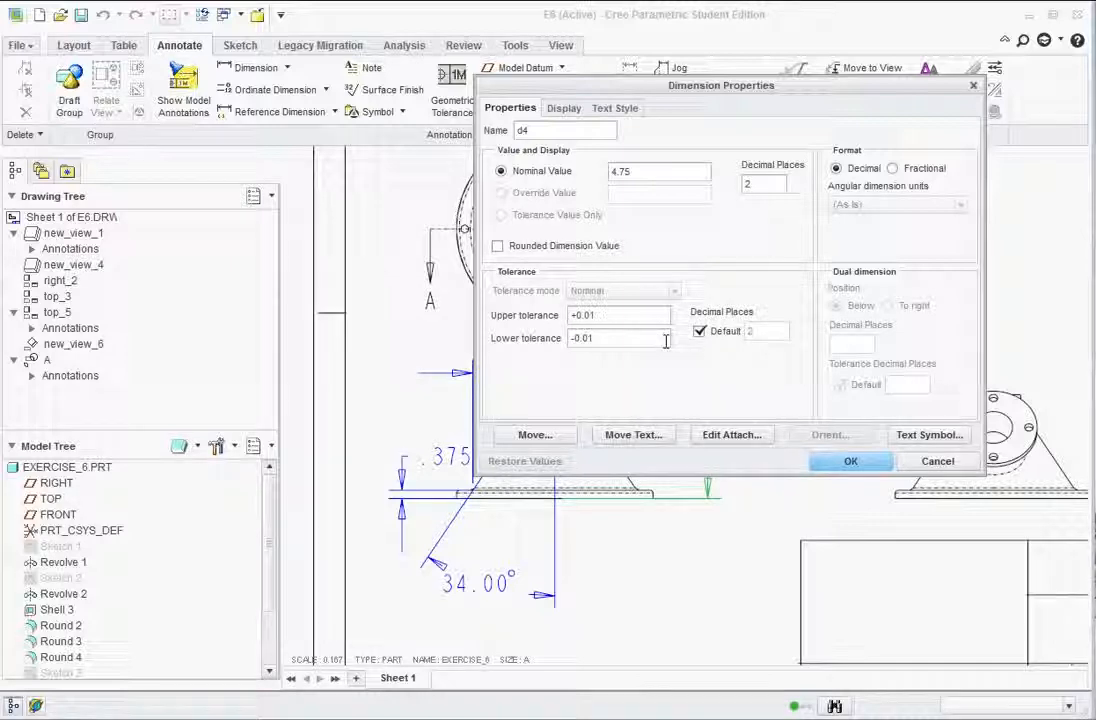
mouse_move(774, 89)
left_mouse_down()
mouse_move(680, 247)
mouse_move(767, 97)
left_mouse_up()
left_click(562, 117)
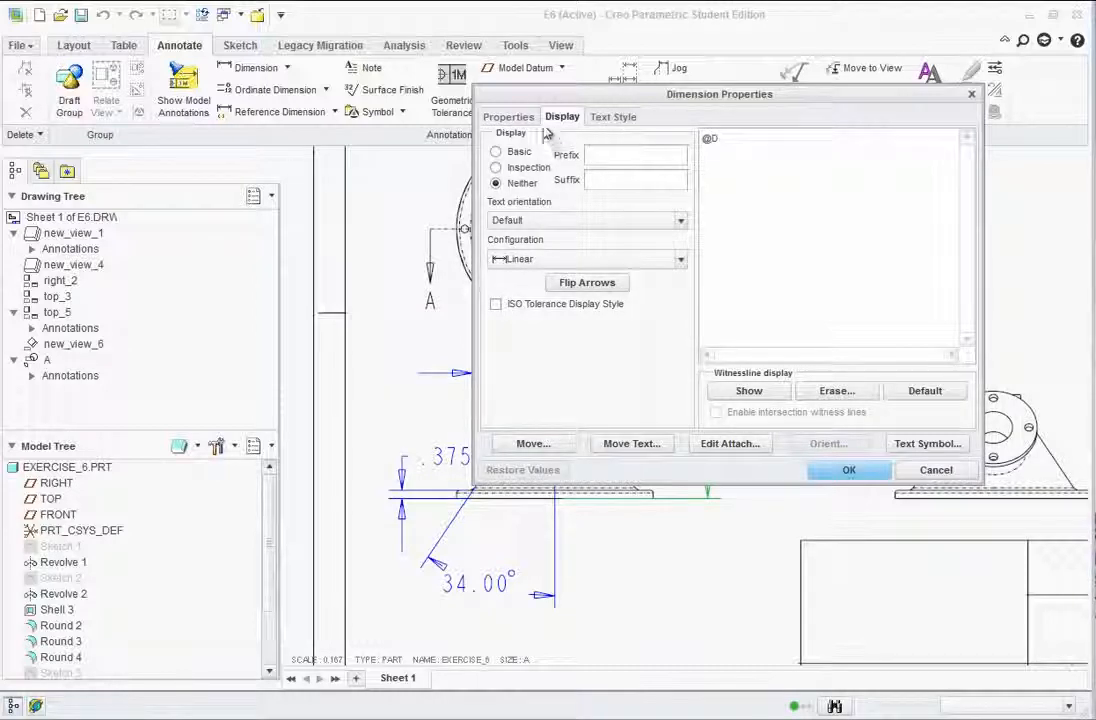
left_click(614, 117)
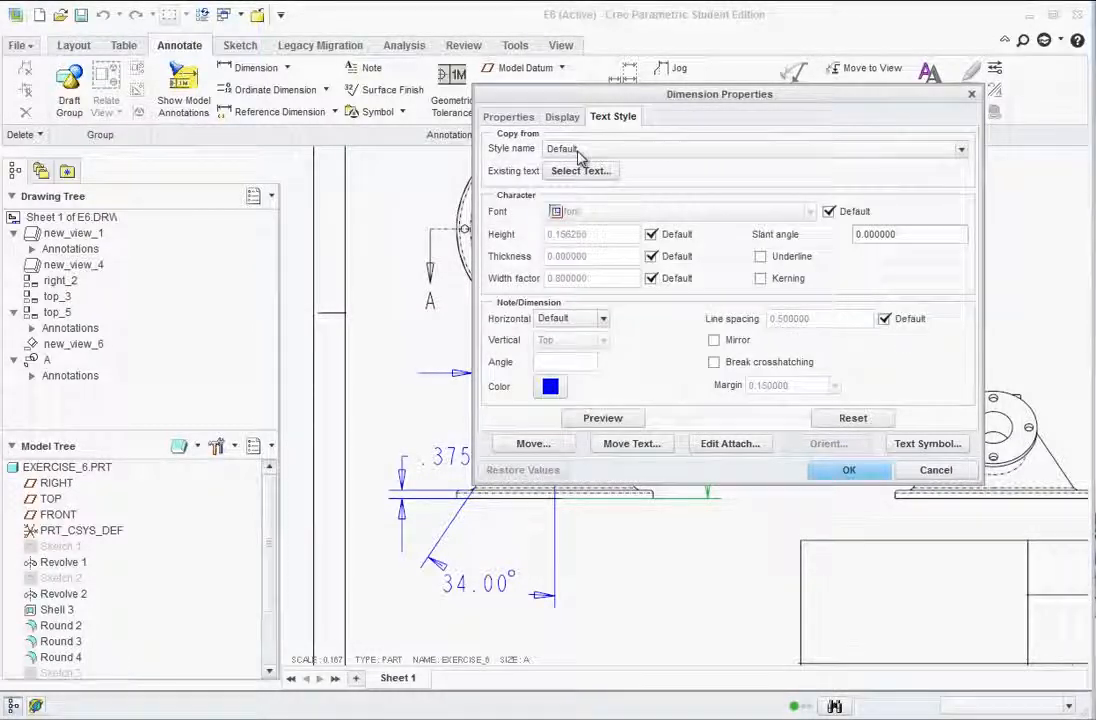
left_click(508, 118)
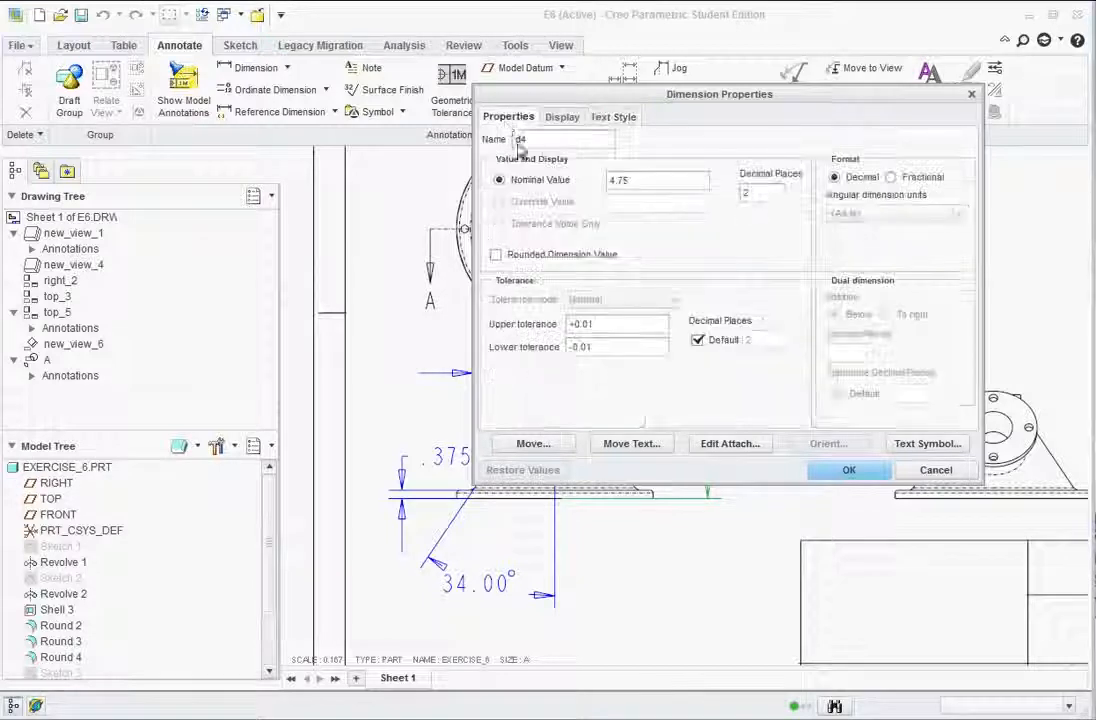
left_click(846, 469)
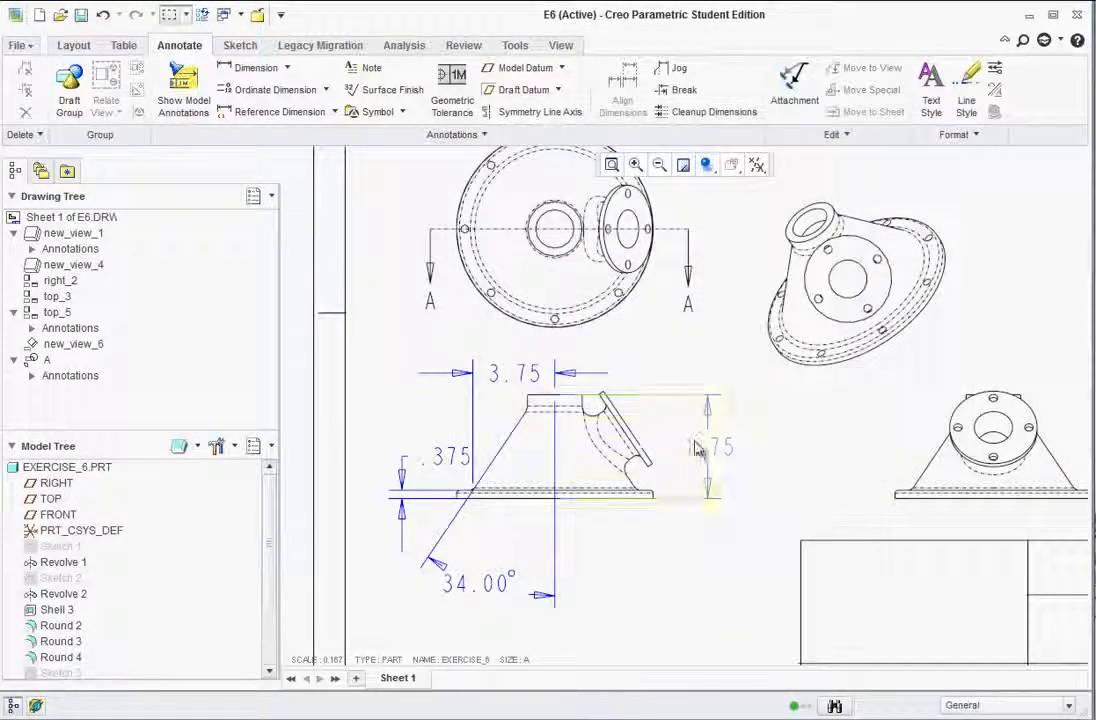
scroll(688, 388, "down", 2)
scroll(688, 381, "down", 2)
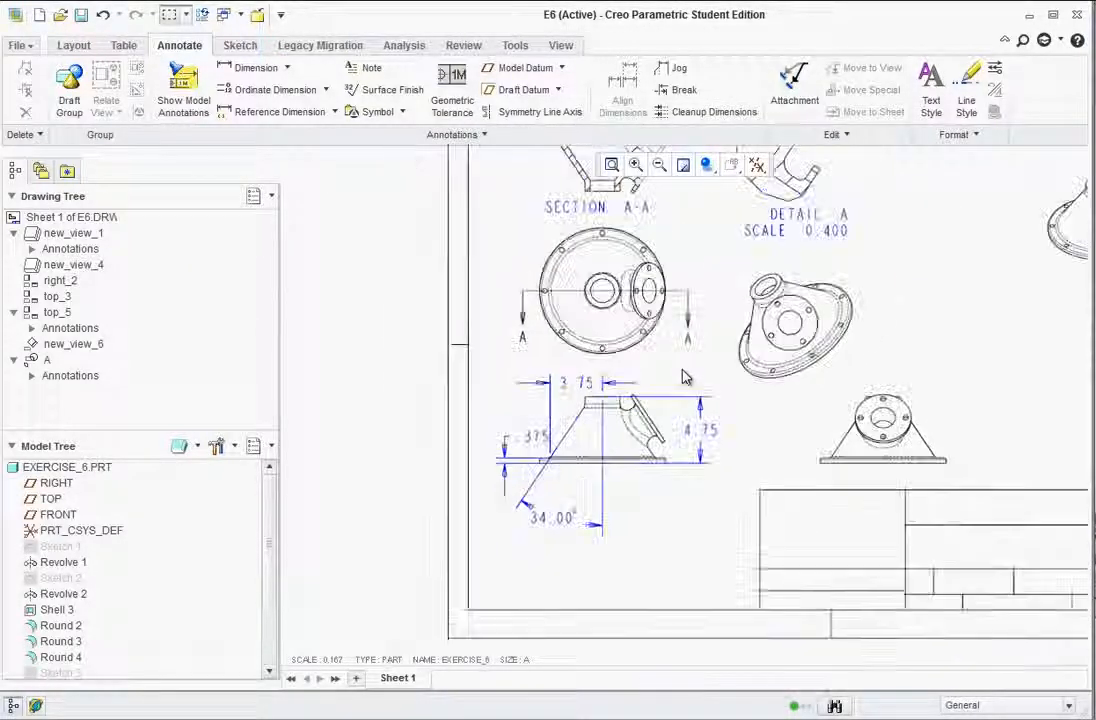
scroll(615, 420, "up", 2)
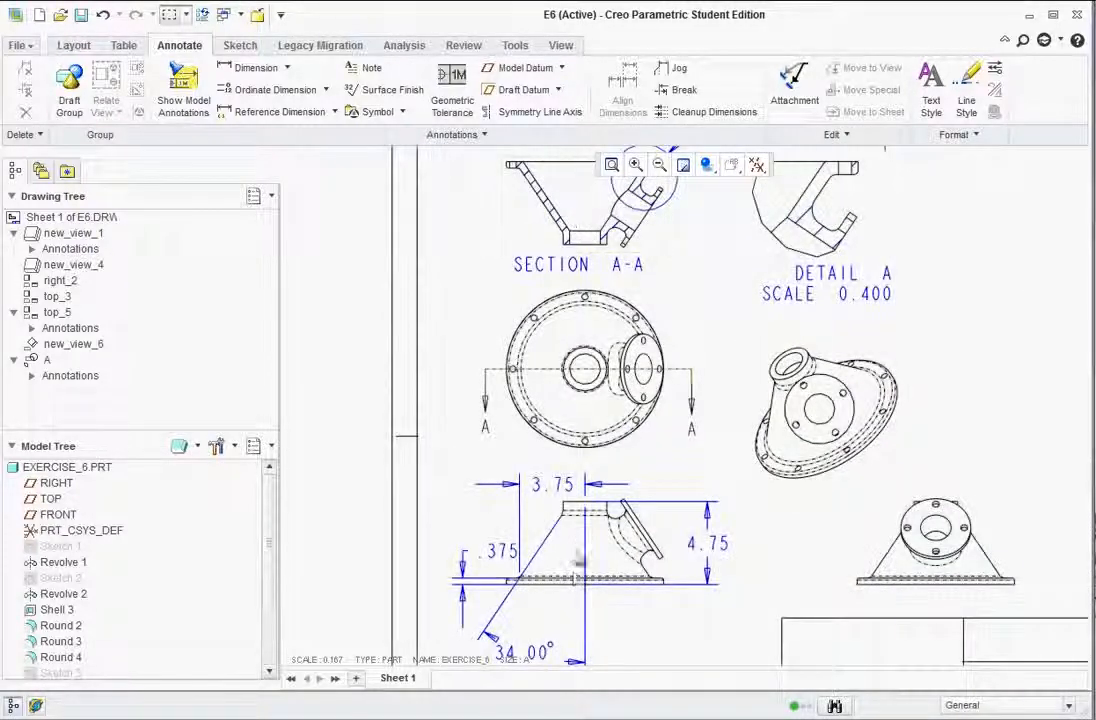
Step: Move the 34.00° angle dimension from the front view to the section A-A view
scroll(587, 585, "down", 2)
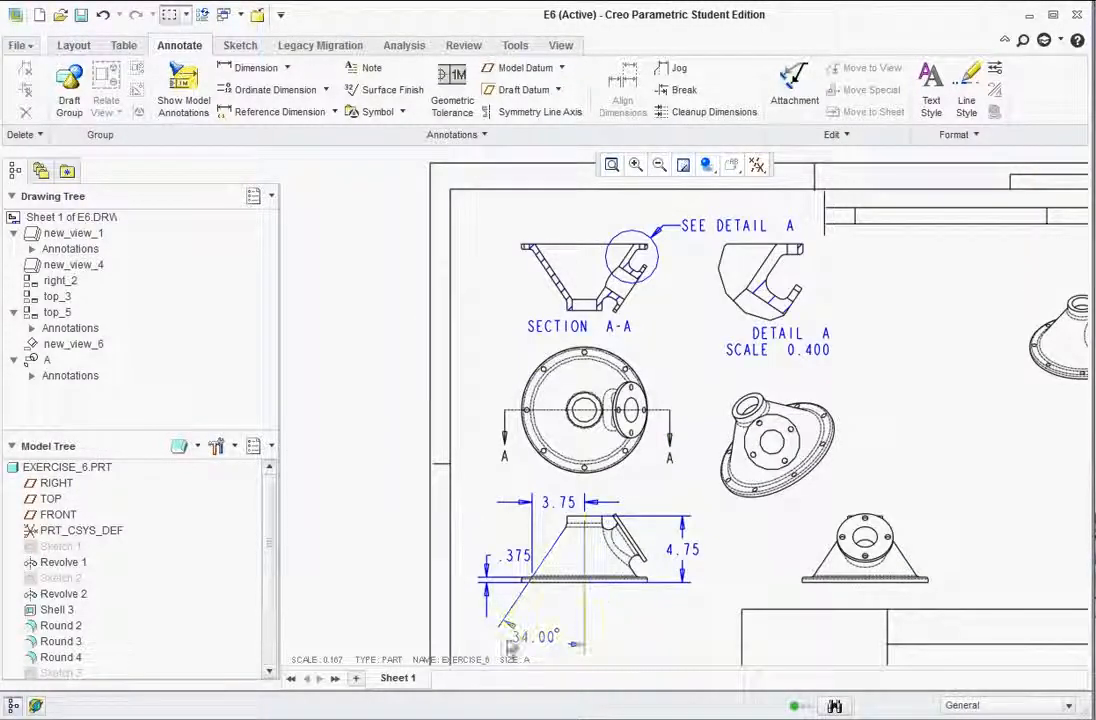
left_click(548, 638)
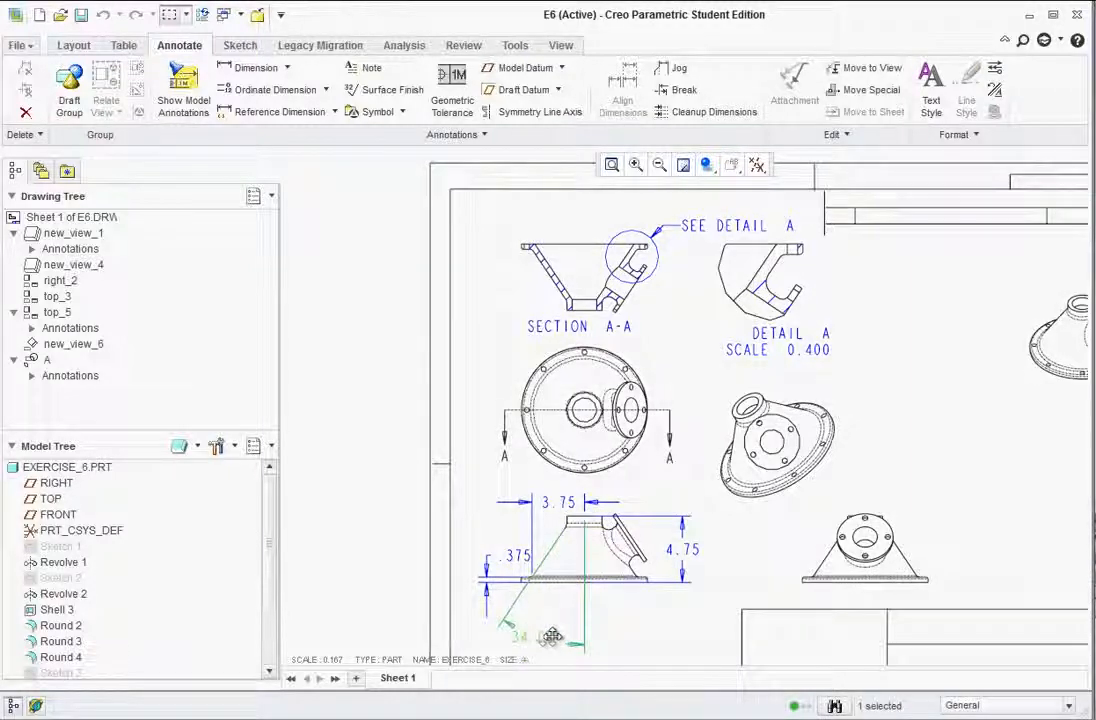
right_click(545, 641)
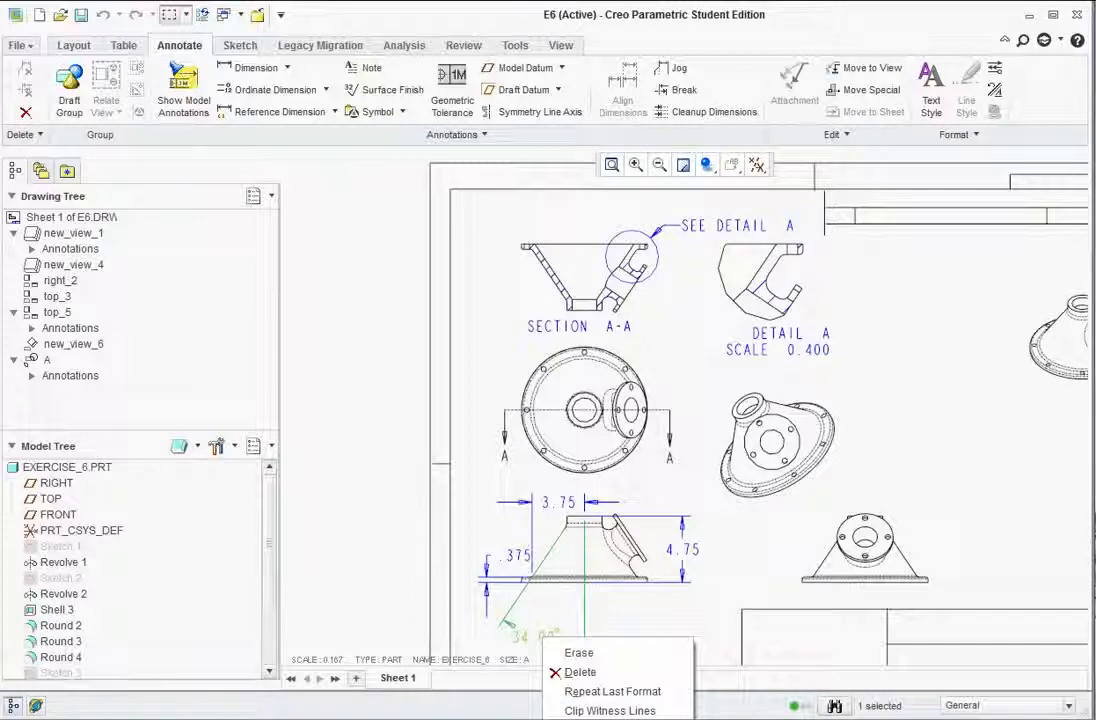
left_click(634, 718)
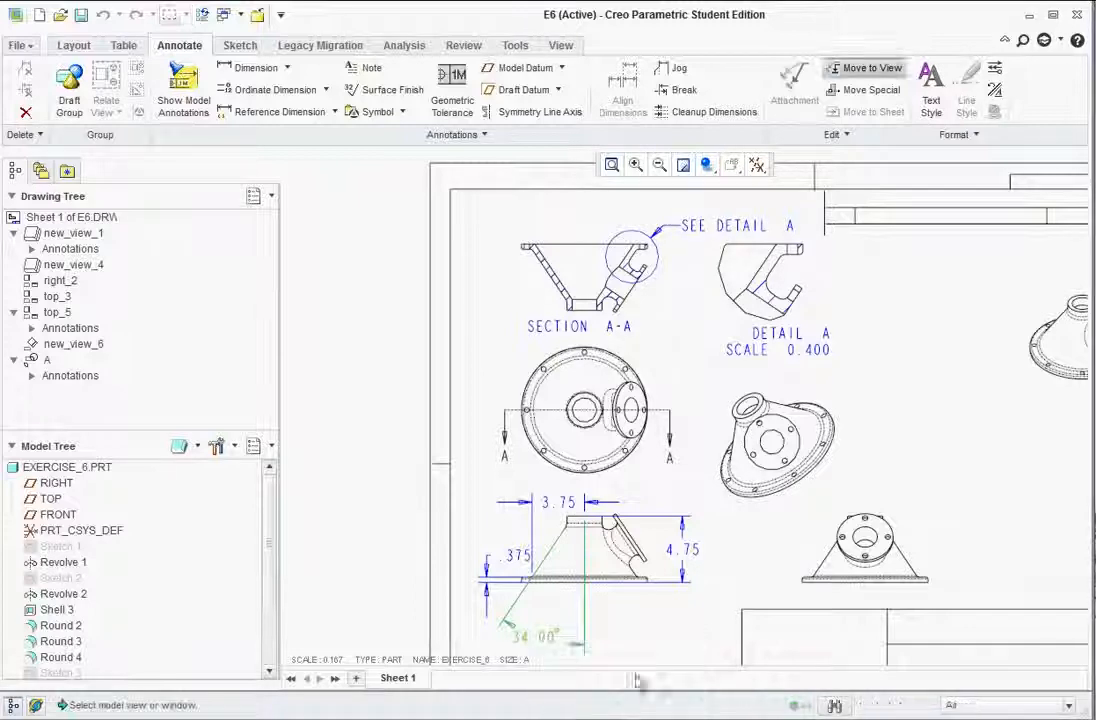
left_click(579, 276)
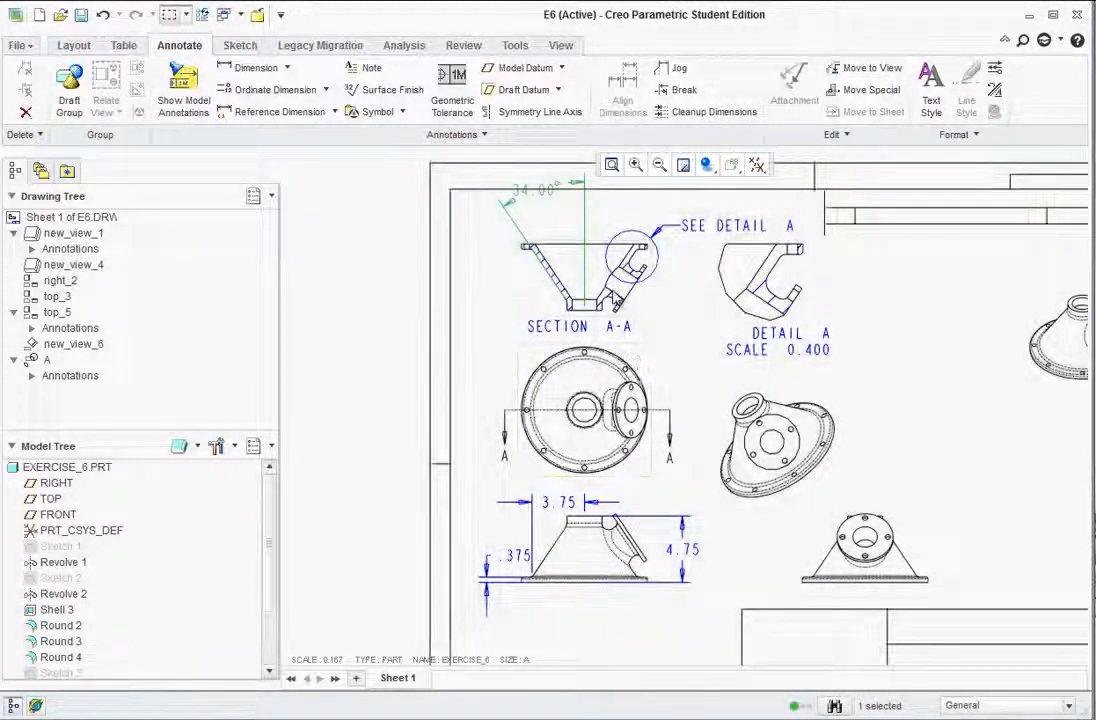
left_click(708, 401)
Step: Reposition the 34.00° dimension in section A-A so its text sits outside the view, beside the upper-left flange
left_click(508, 208)
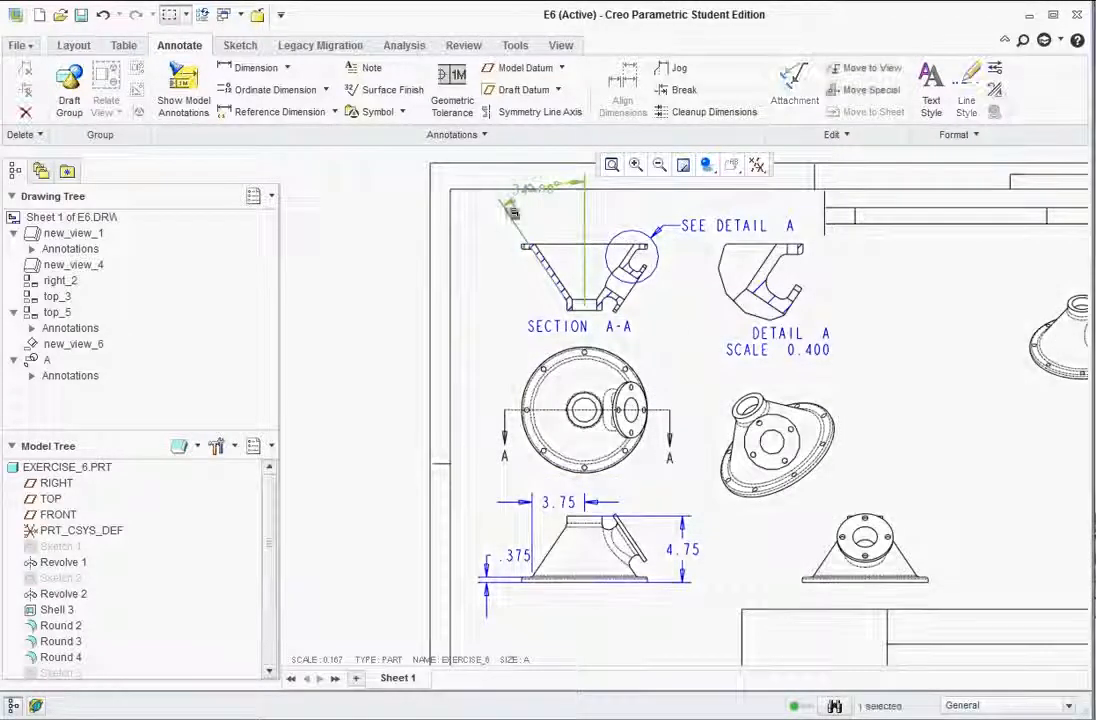
left_click_drag(531, 188, 554, 210)
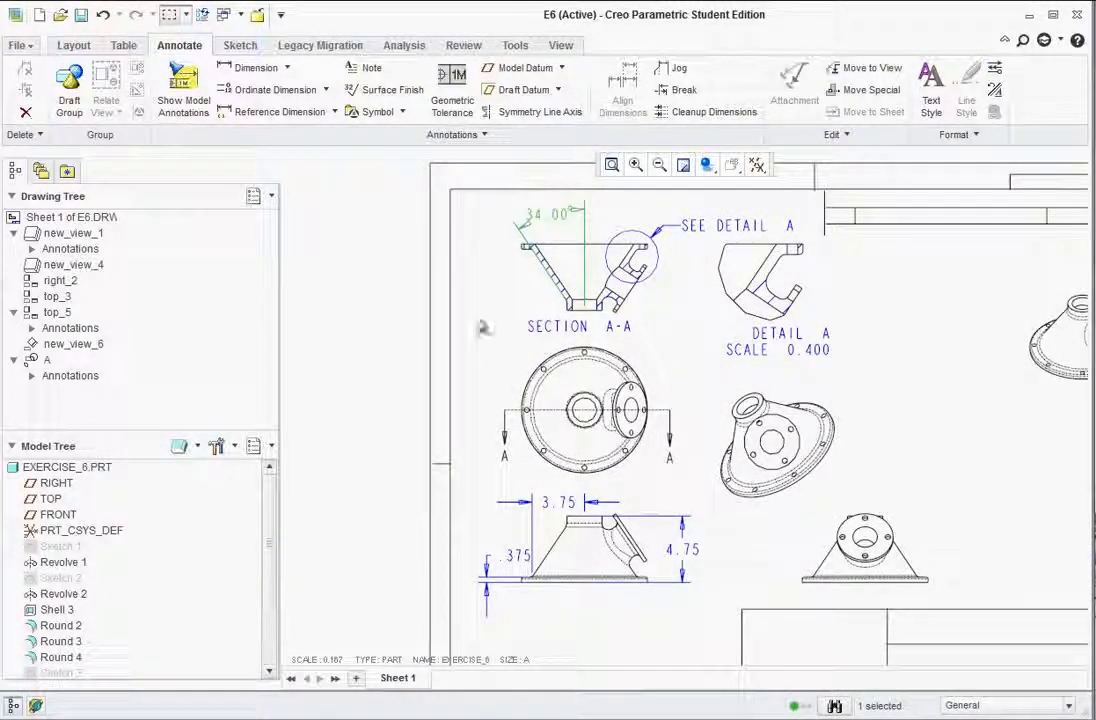
left_click(498, 305)
scroll(561, 221, "down", 3)
left_click(541, 208)
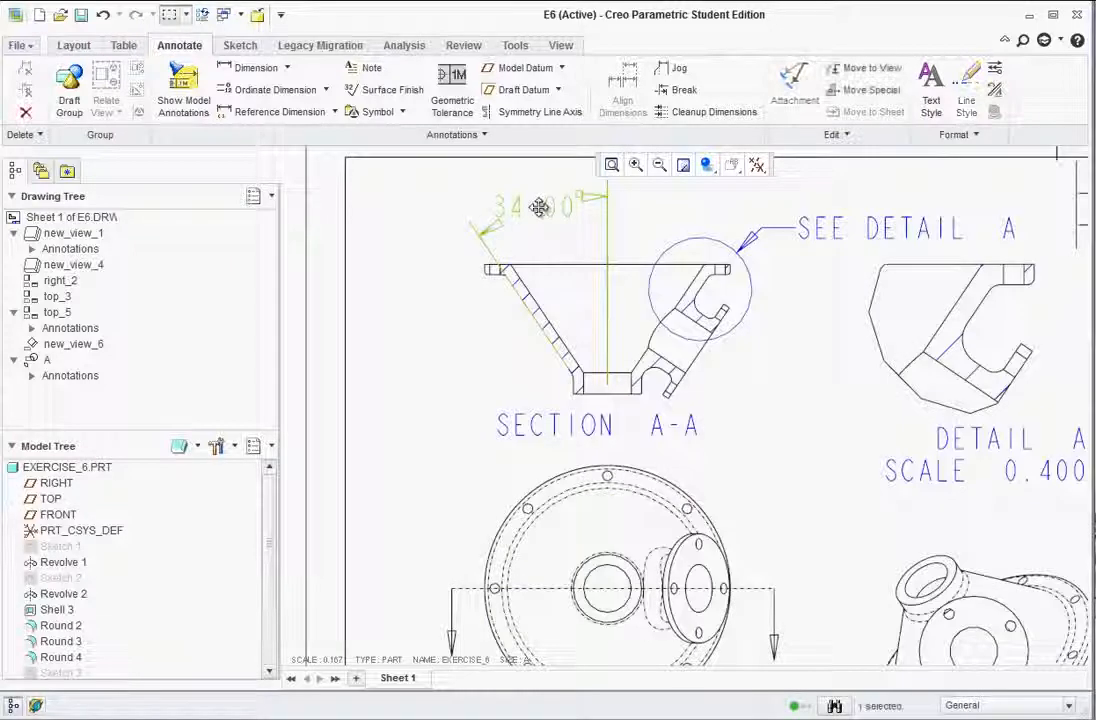
double_click(528, 211)
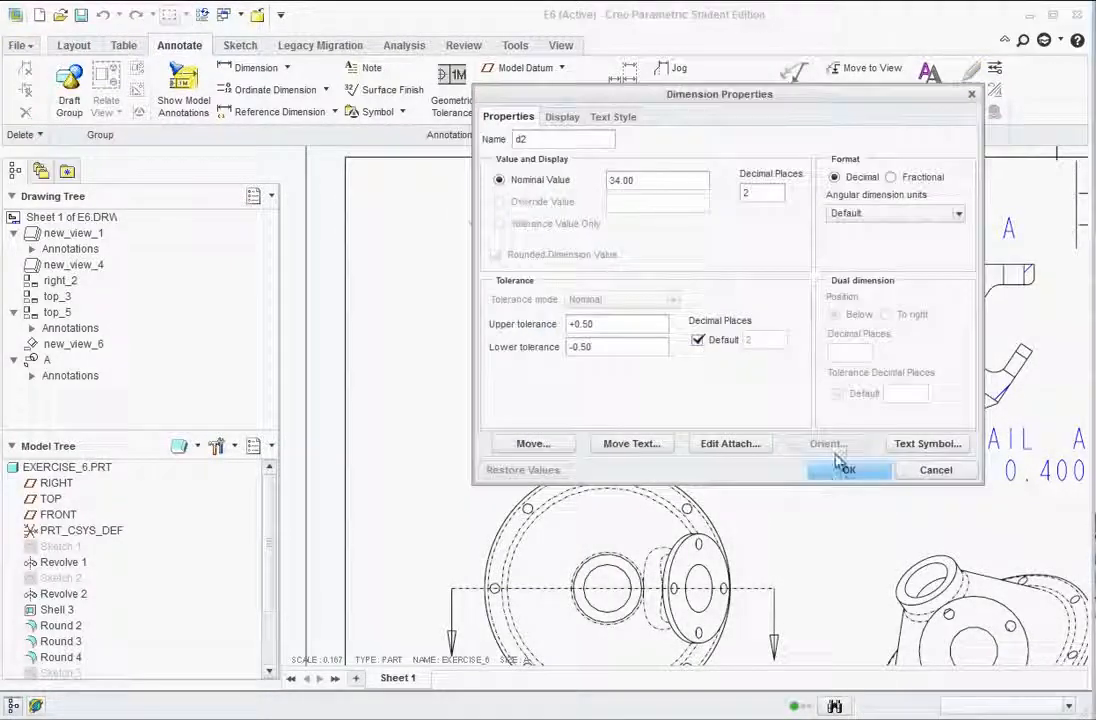
left_click(839, 458)
left_click_drag(503, 215, 400, 270)
left_click(550, 465)
Step: Add a radius dimension to the outer flange circle of the top view, placed at its upper left
scroll(545, 480, "up", 3)
scroll(455, 520, "down", 3)
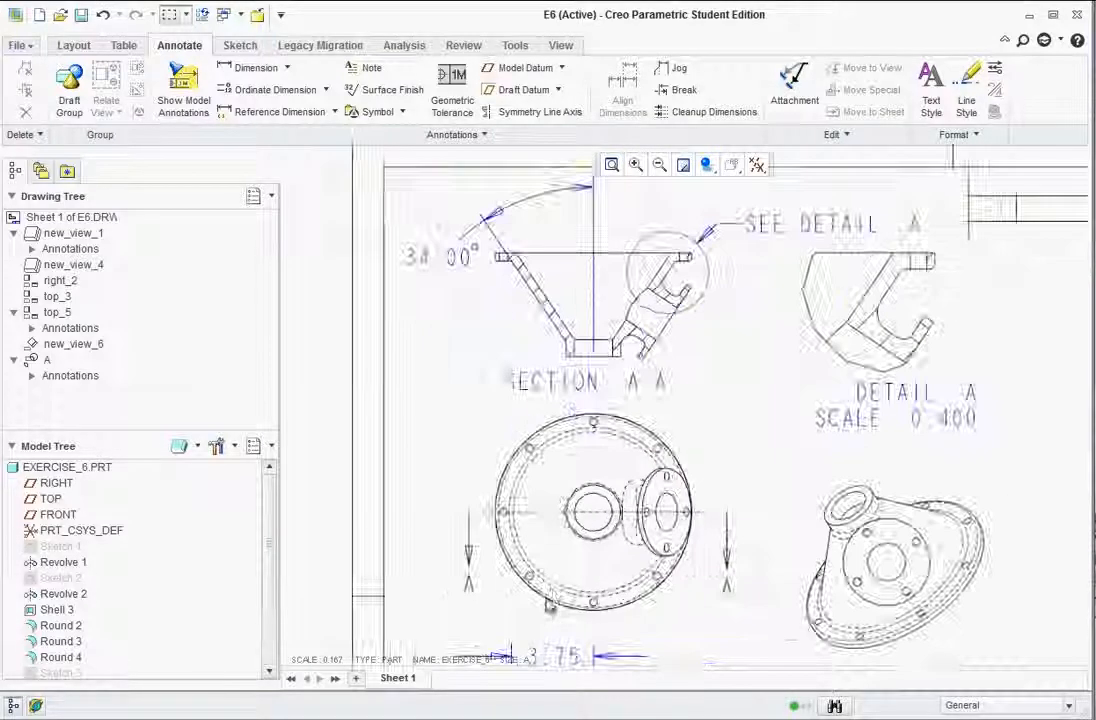
scroll(516, 473, "down", 1)
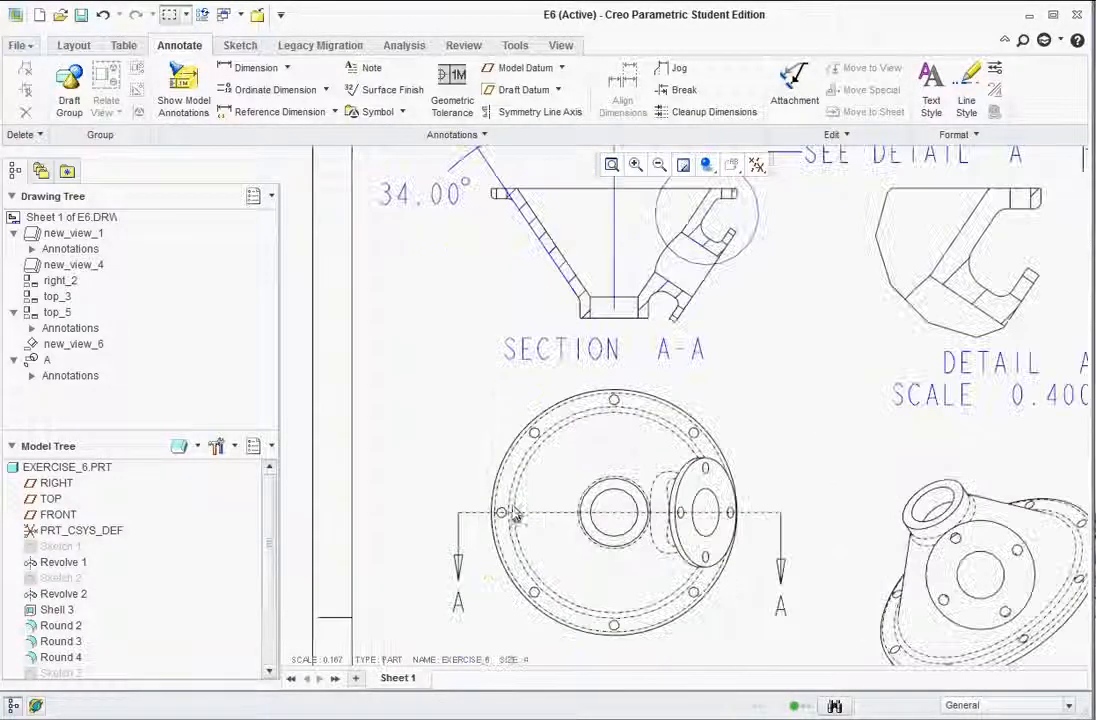
left_click(286, 68)
left_click(250, 94)
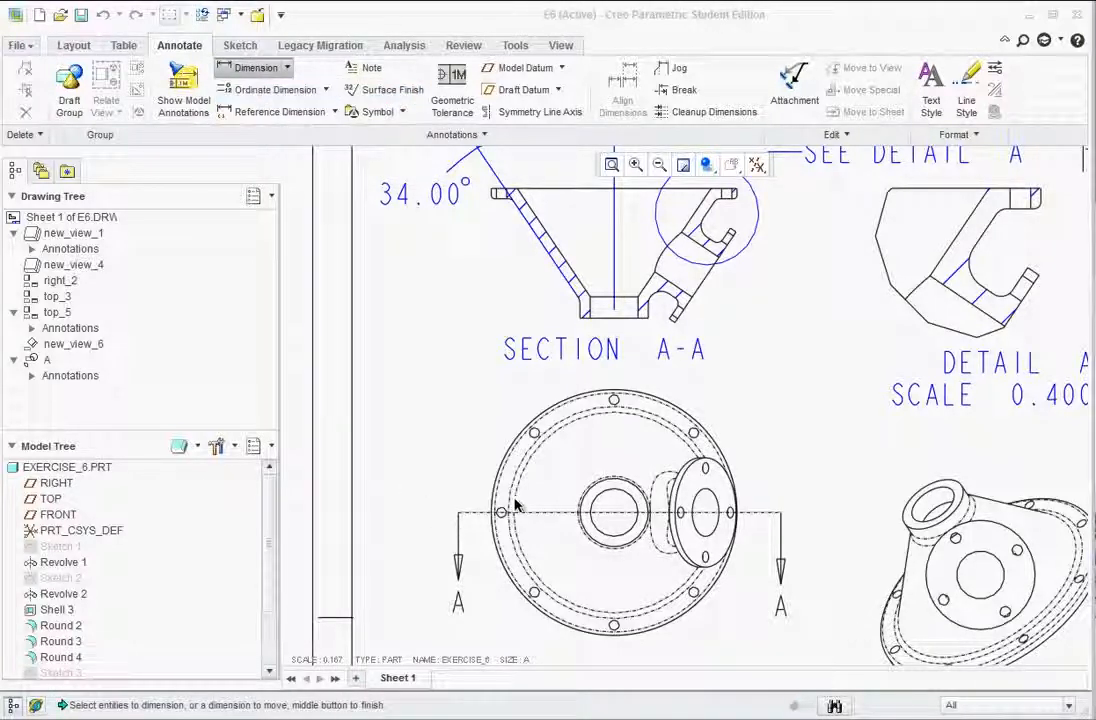
scroll(523, 490, "down", 2)
left_click(513, 415)
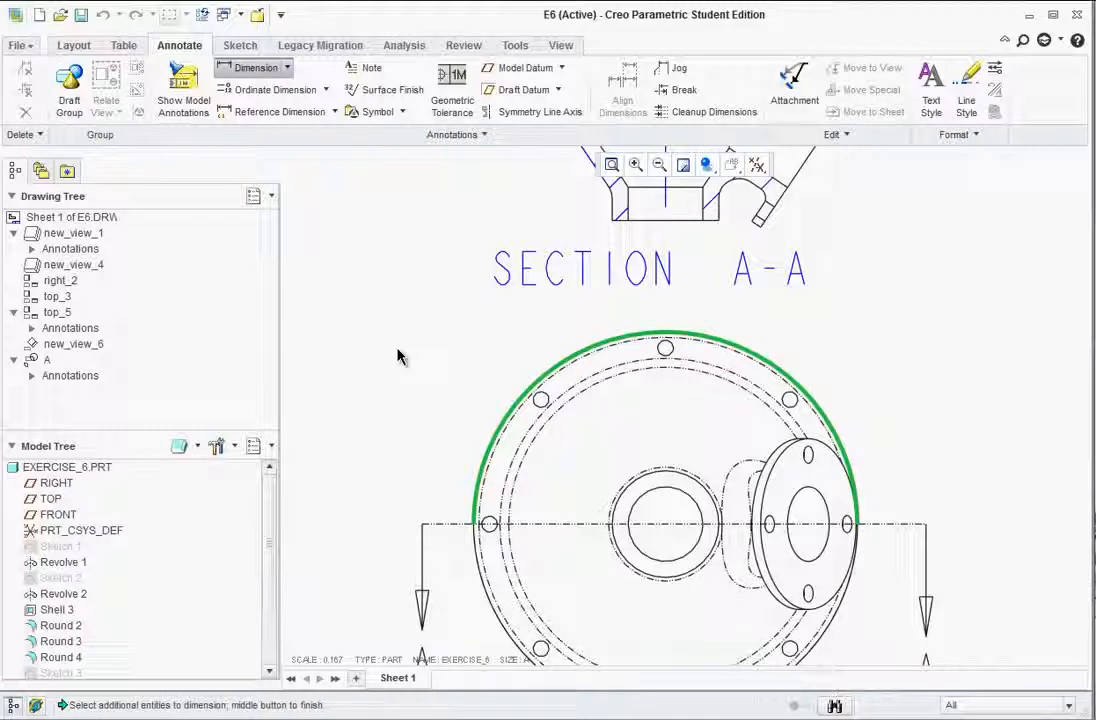
middle_click(335, 345)
scroll(365, 380, "up", 2)
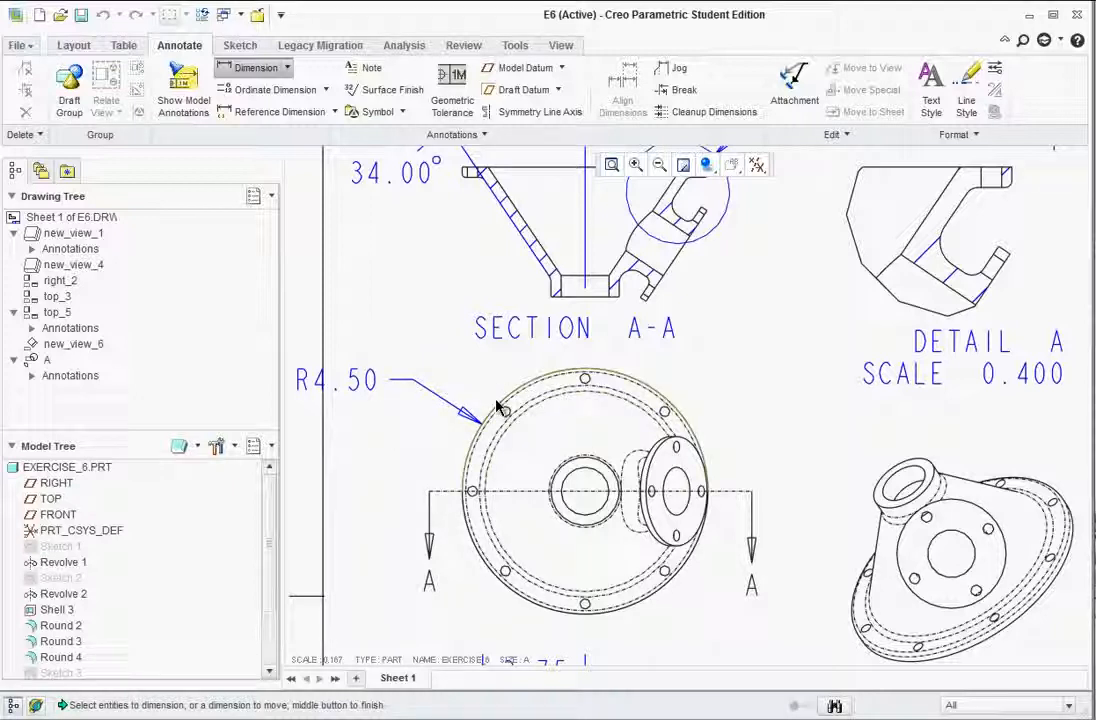
Step: Add a diameter dimension to the central bore of the top view, placed above the outer circle's radius dimension
left_click(573, 484)
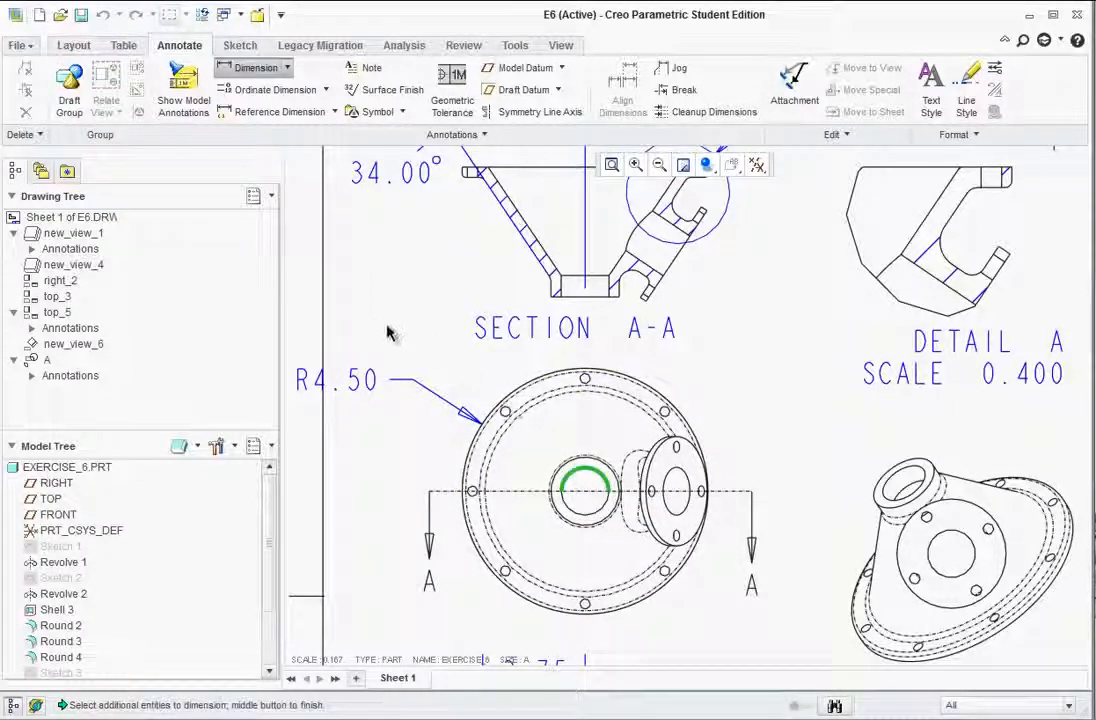
middle_click(338, 292)
scroll(450, 362, "down", 1)
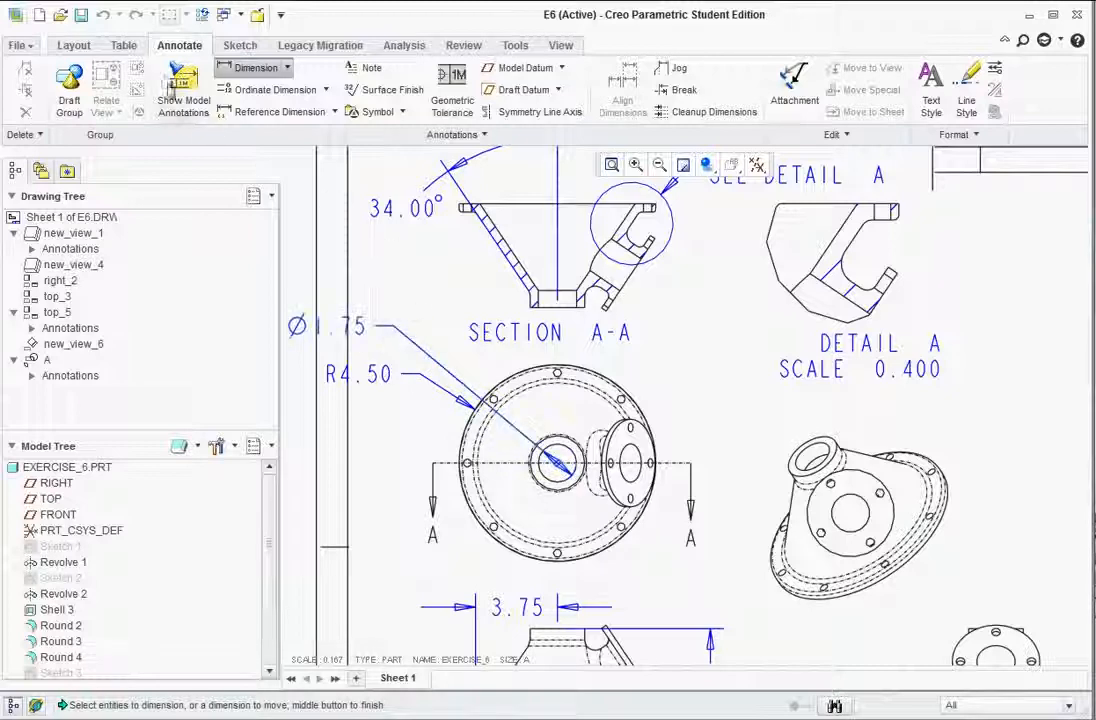
Step: Move the top view's diameter and radius dimensions inward so both lie inside the sheet border, one above the other
left_click(73, 45)
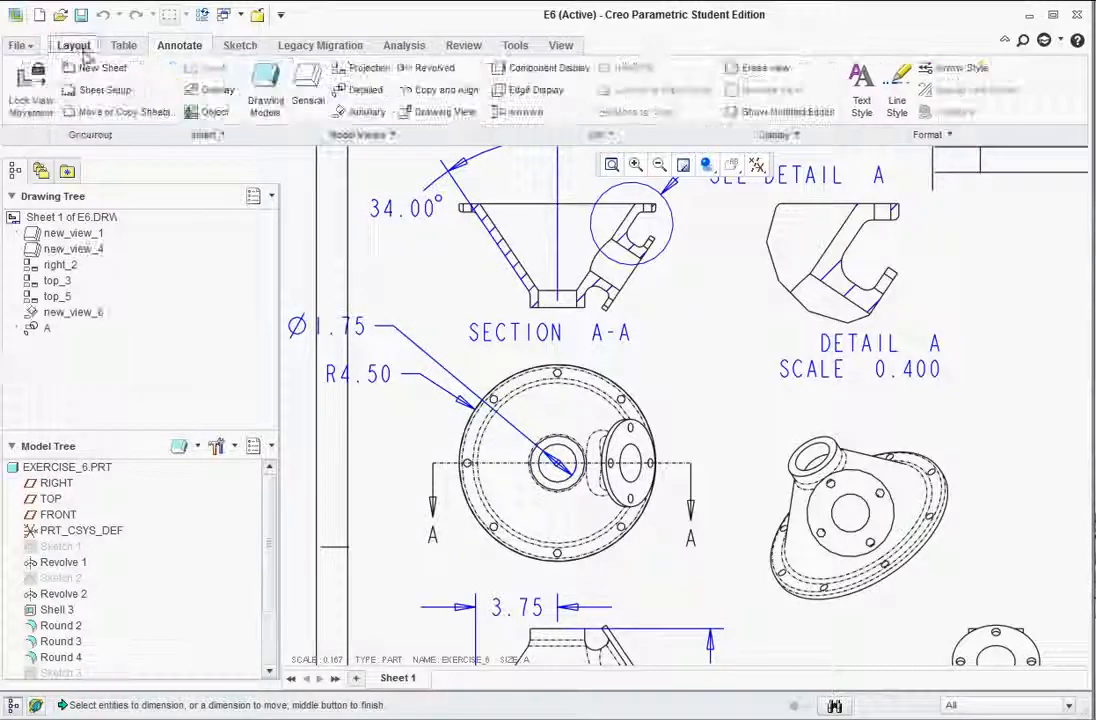
left_click(350, 330)
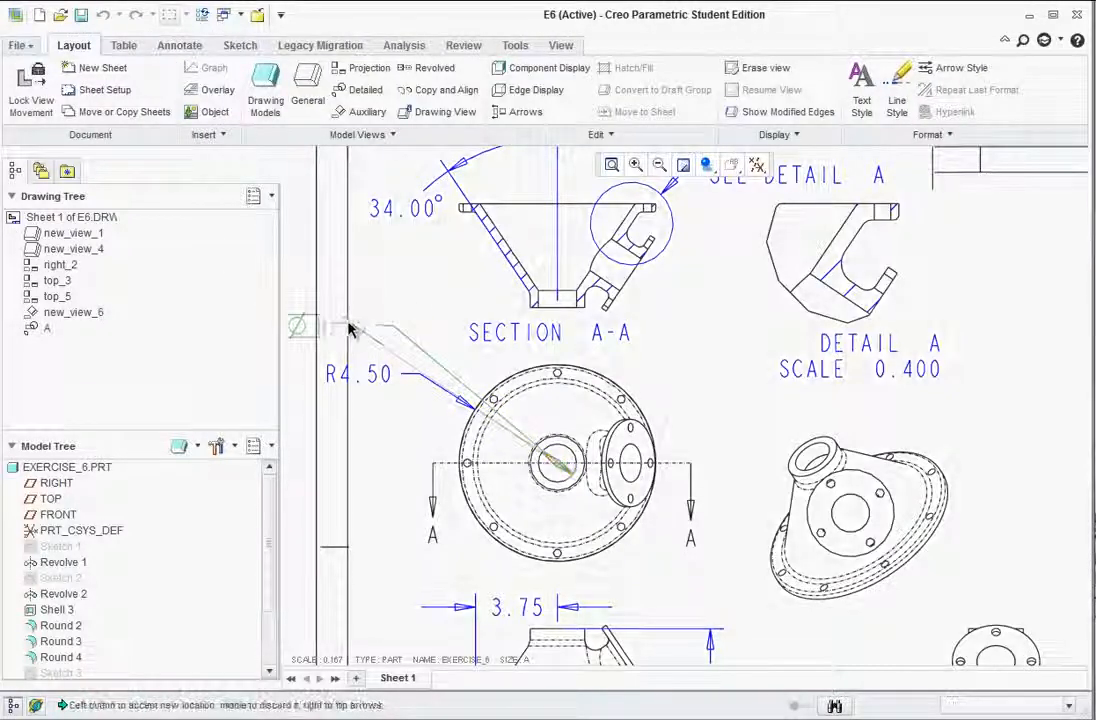
left_click(435, 336)
left_click(372, 374)
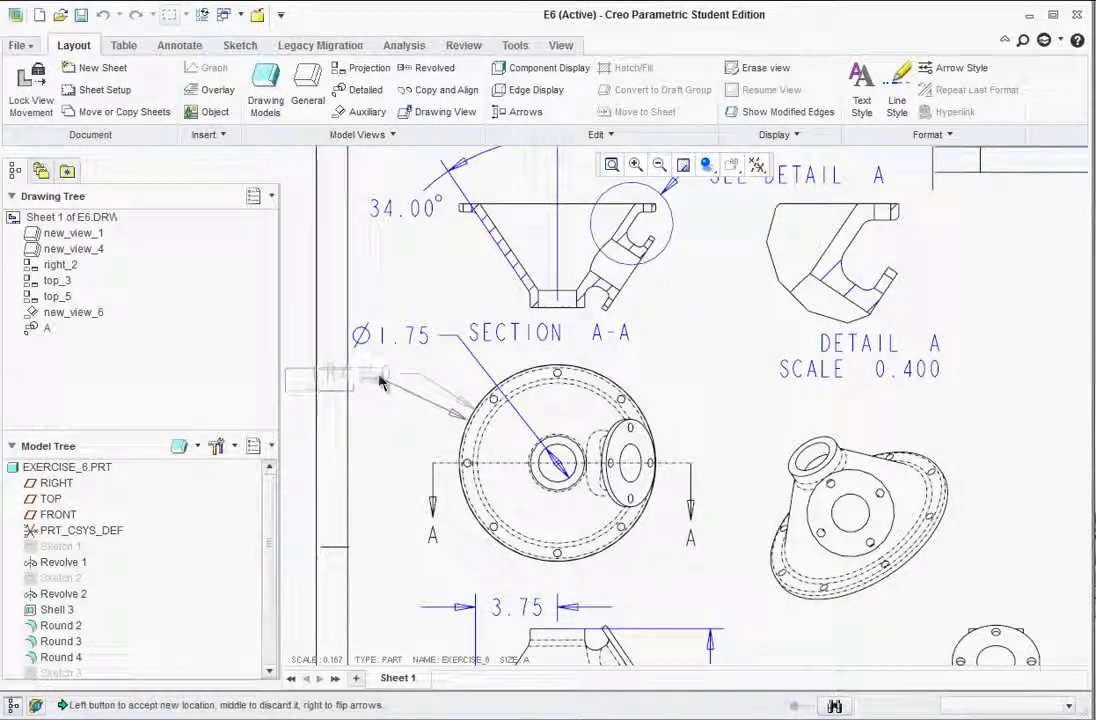
left_click(447, 372)
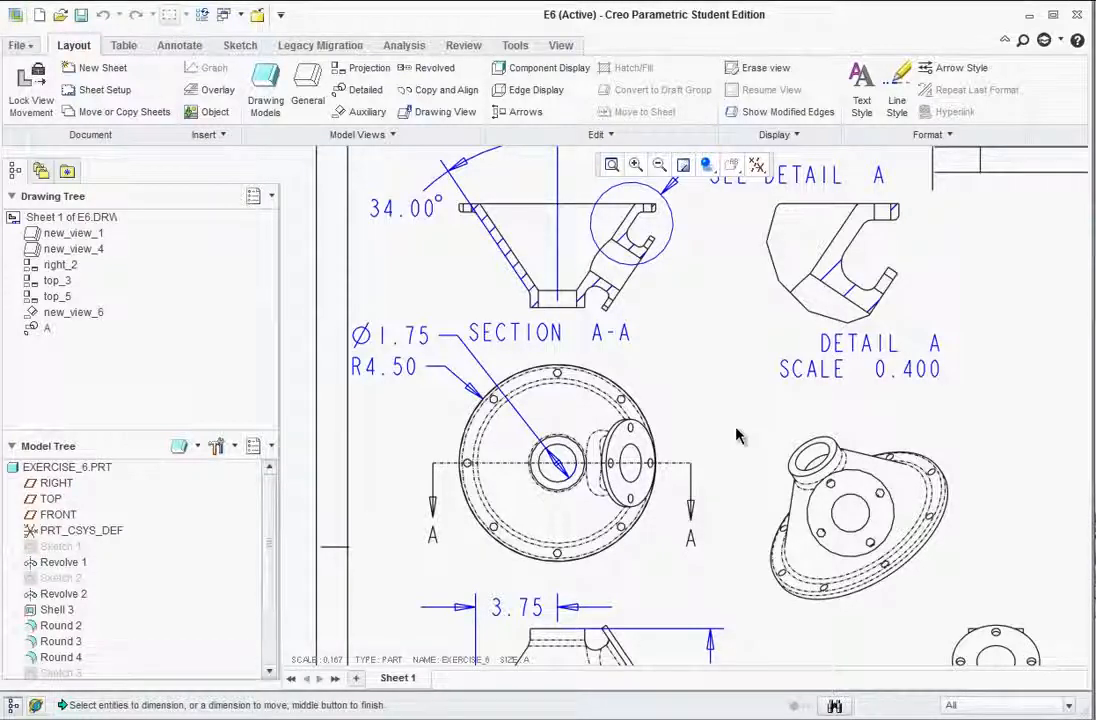
Step: Examine the whole sheet with its dimensioned views and empty title block
scroll(727, 450, "down", 2)
scroll(743, 578, "down", 1)
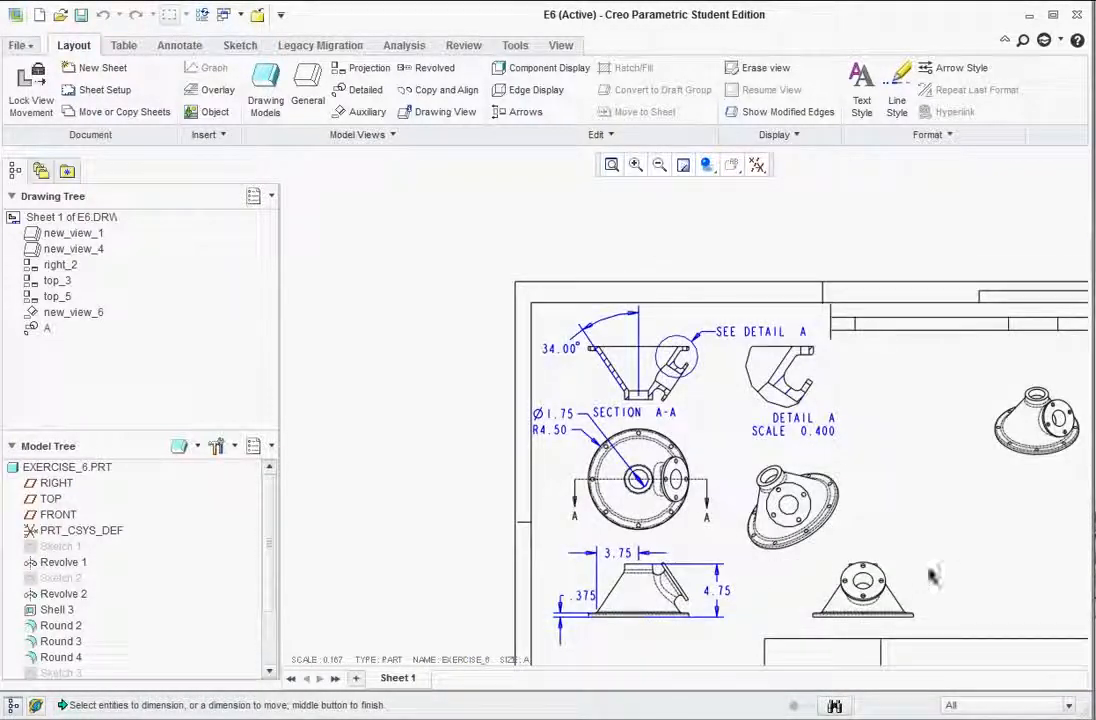
scroll(888, 580, "up", 1)
scroll(995, 550, "down", 1)
scroll(995, 550, "down", 1)
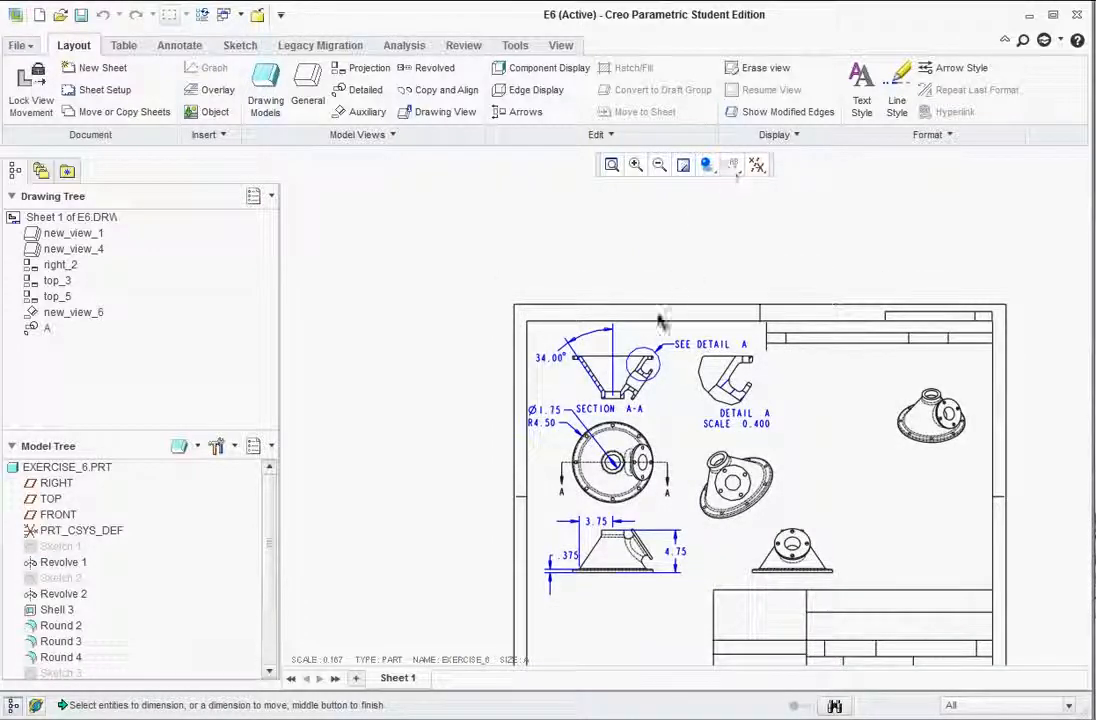
scroll(660, 320, "down", 1)
scroll(839, 536, "up", 2)
scroll(485, 224, "up", 1)
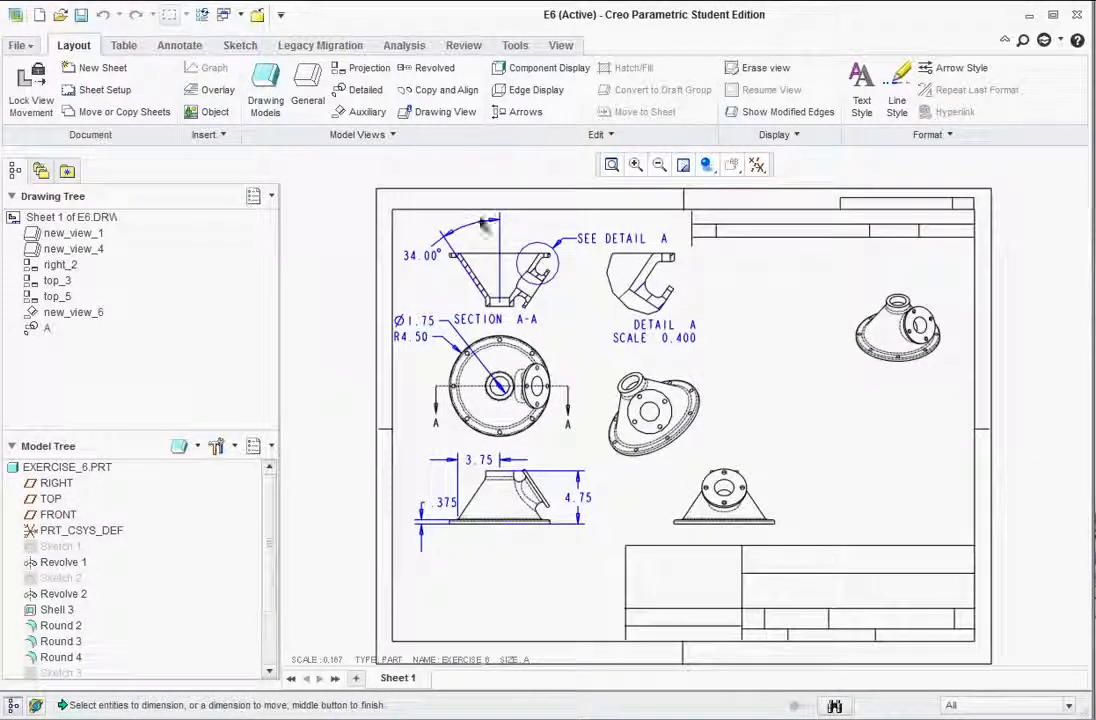
Step: Add the horizontal note "EXERCISE 6" without a leader in the upper cell of the title block
left_click(178, 48)
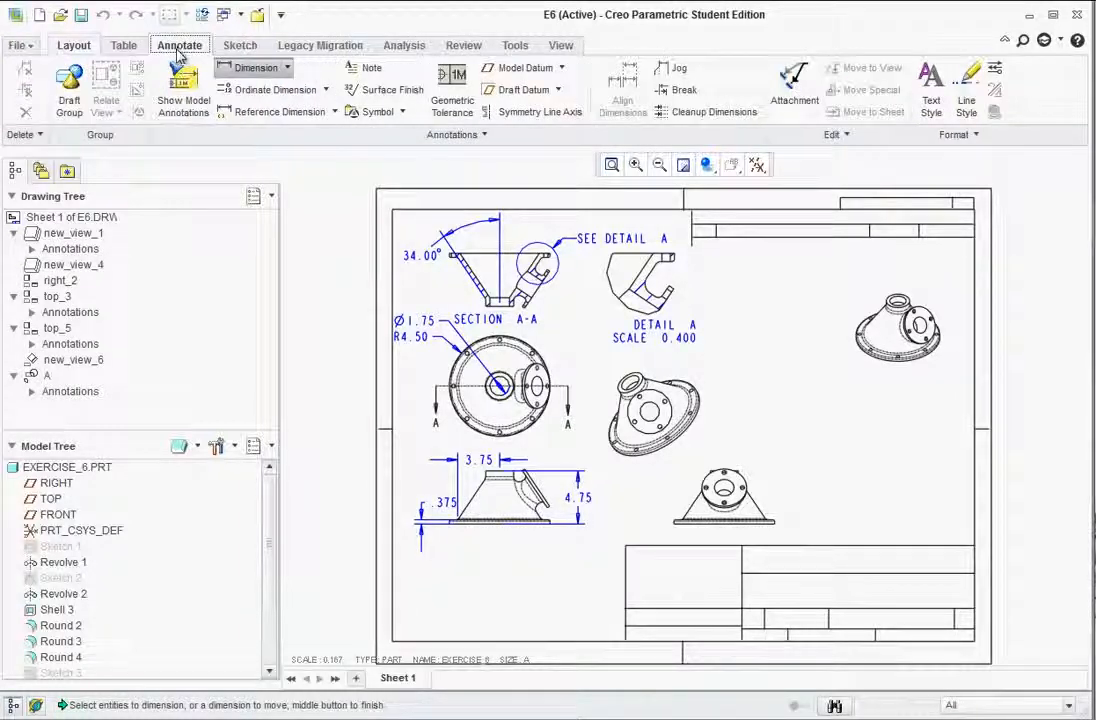
left_click(364, 70)
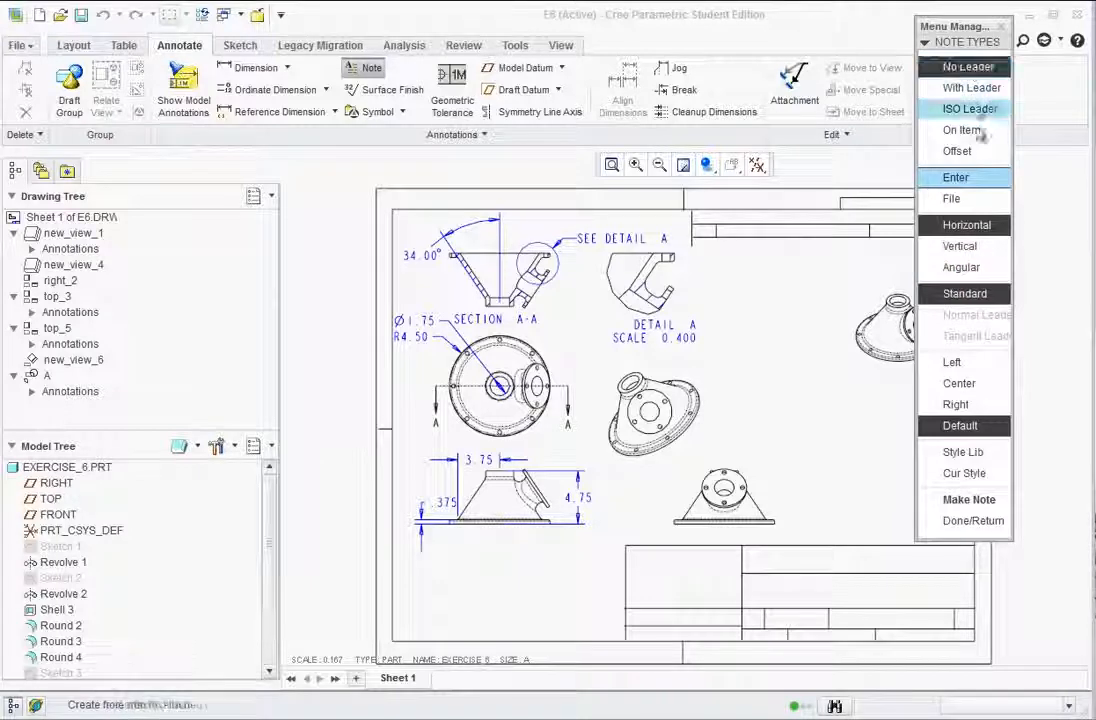
left_click(969, 499)
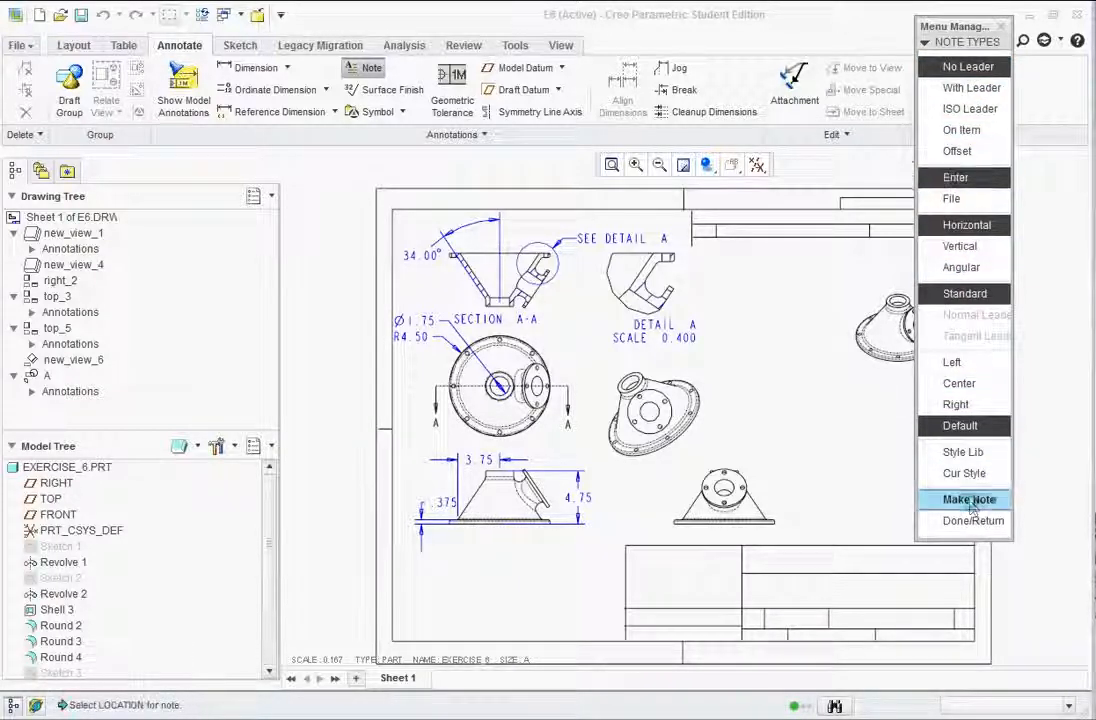
left_click(803, 556)
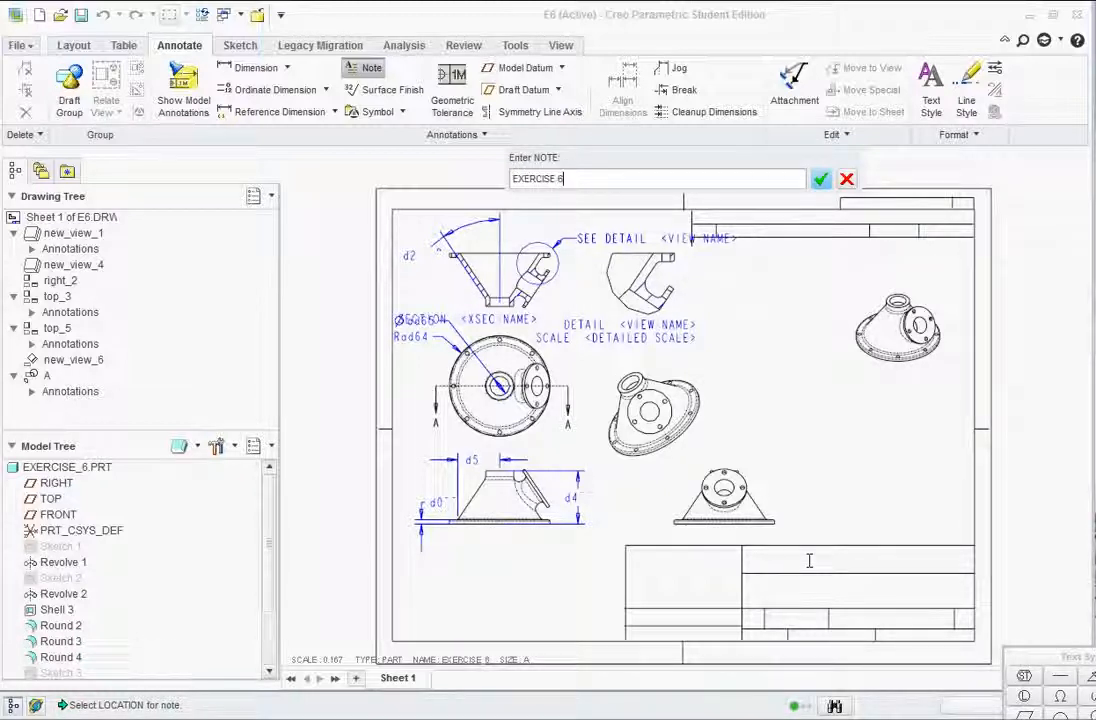
left_click(820, 180)
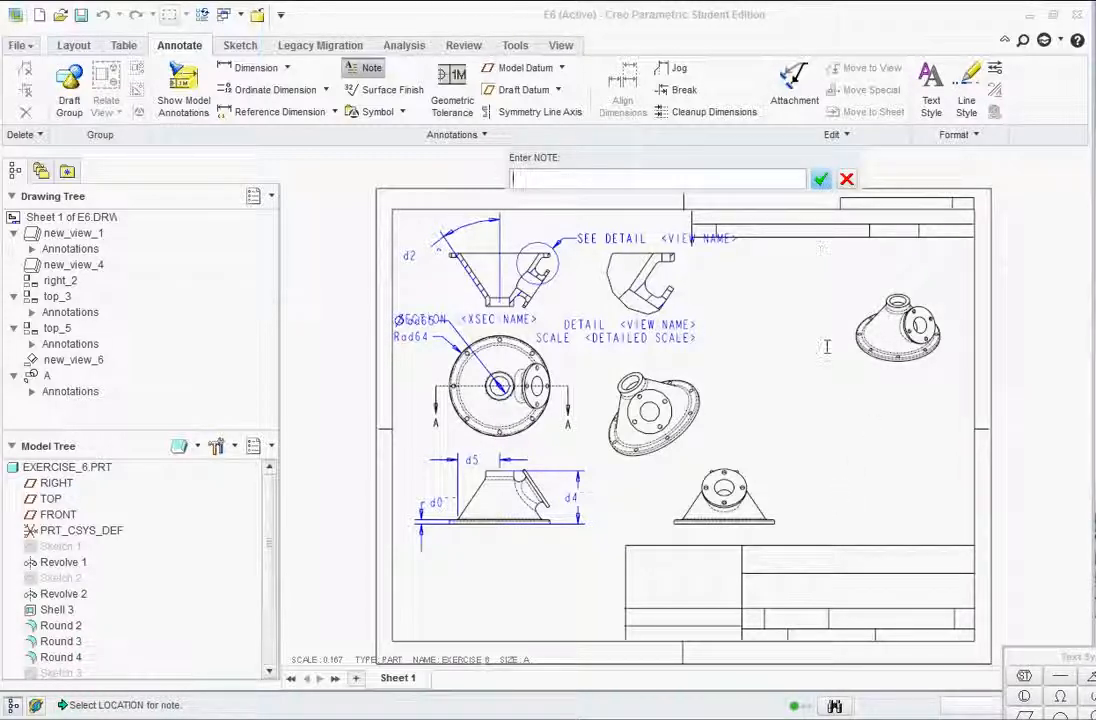
left_click(819, 181)
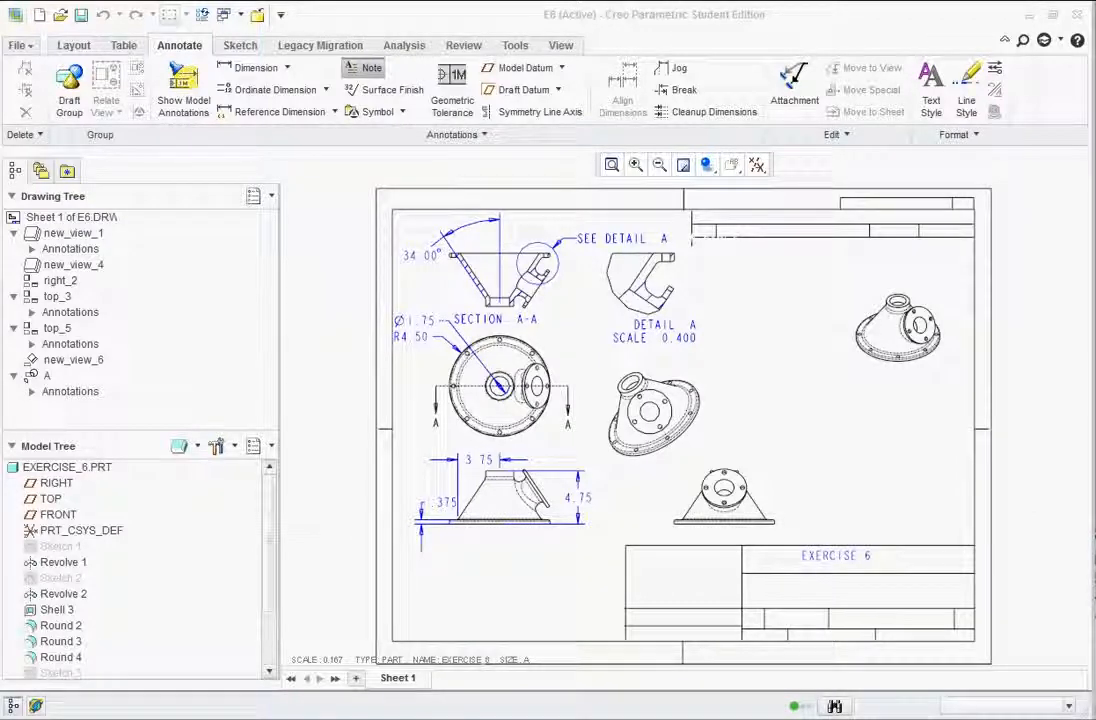
left_click(980, 506)
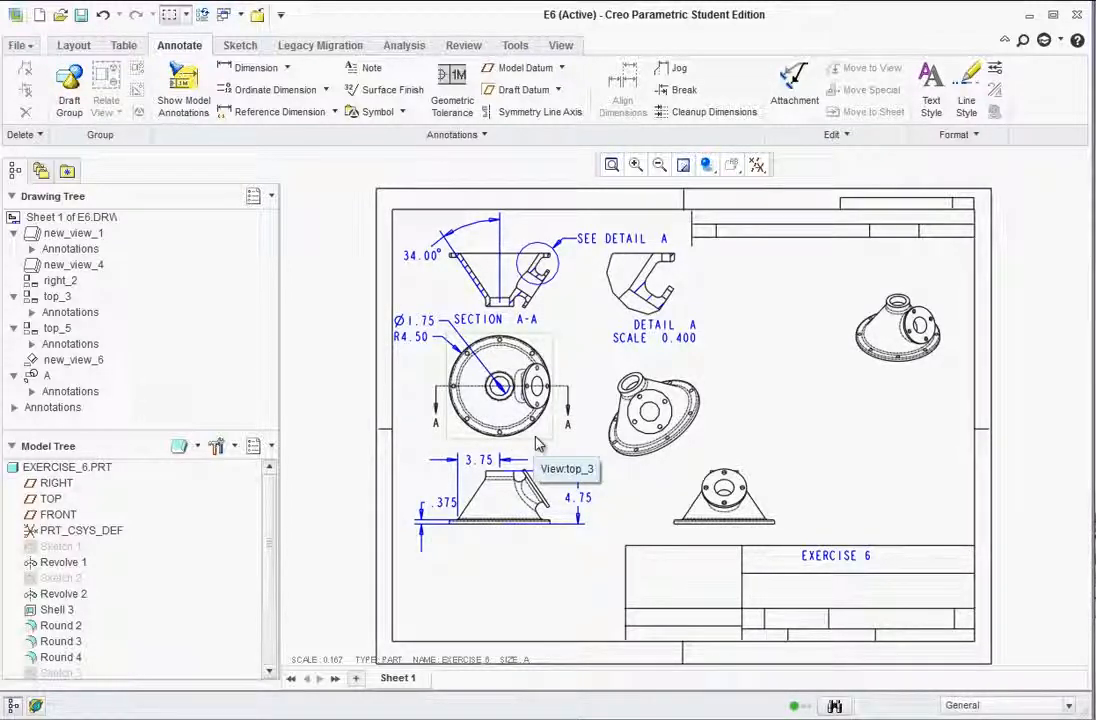
Step: Open the sheet's scale value for editing and accept it as 0.167
scroll(468, 667, "up", 2)
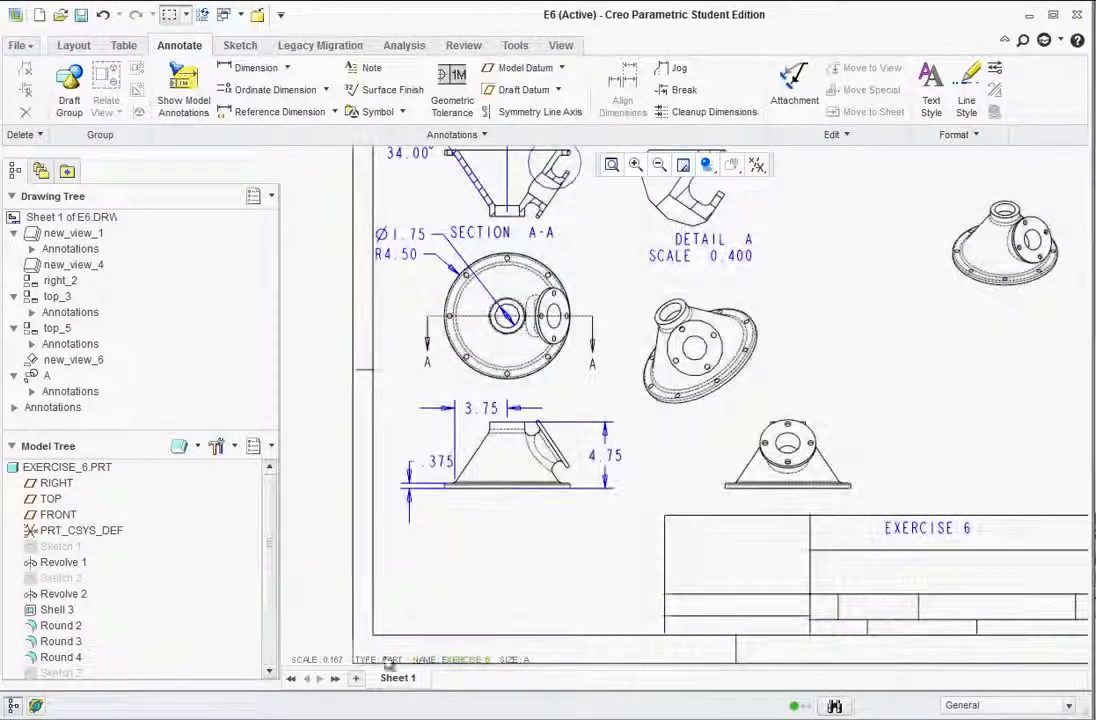
double_click(334, 662)
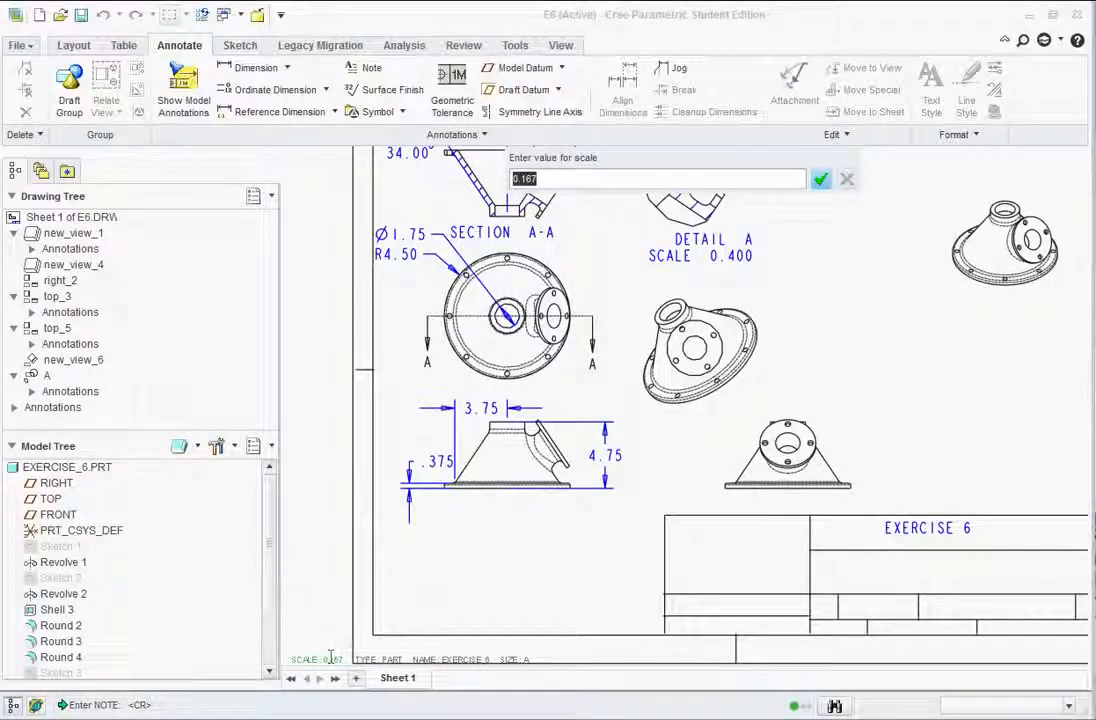
key("Return")
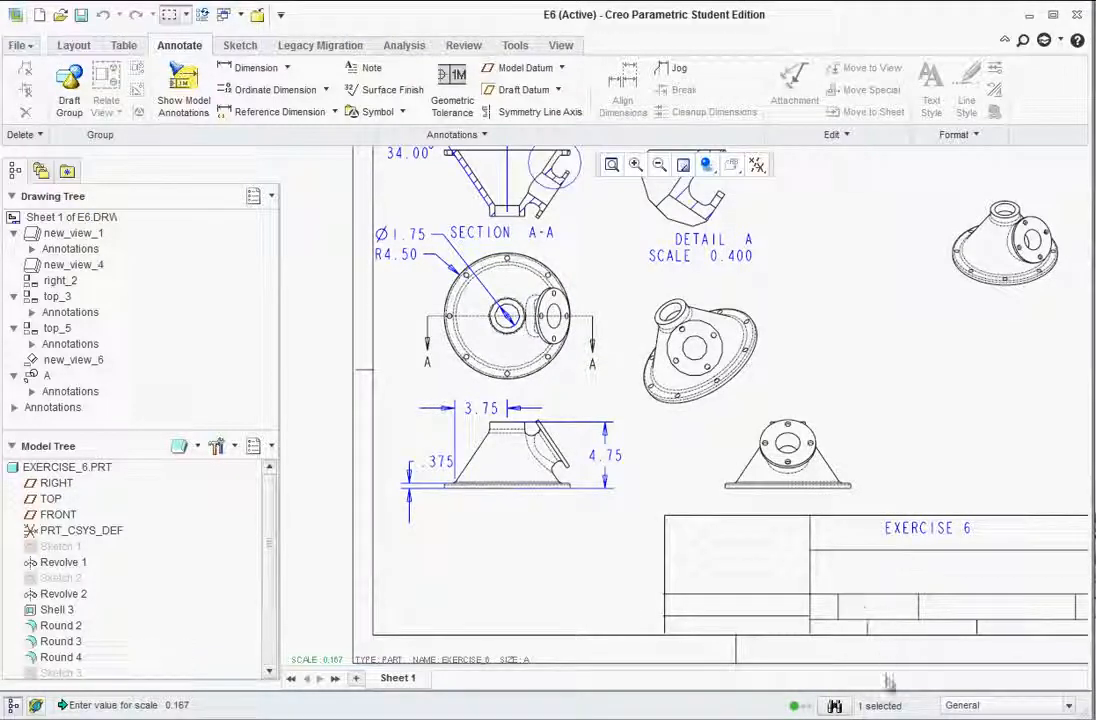